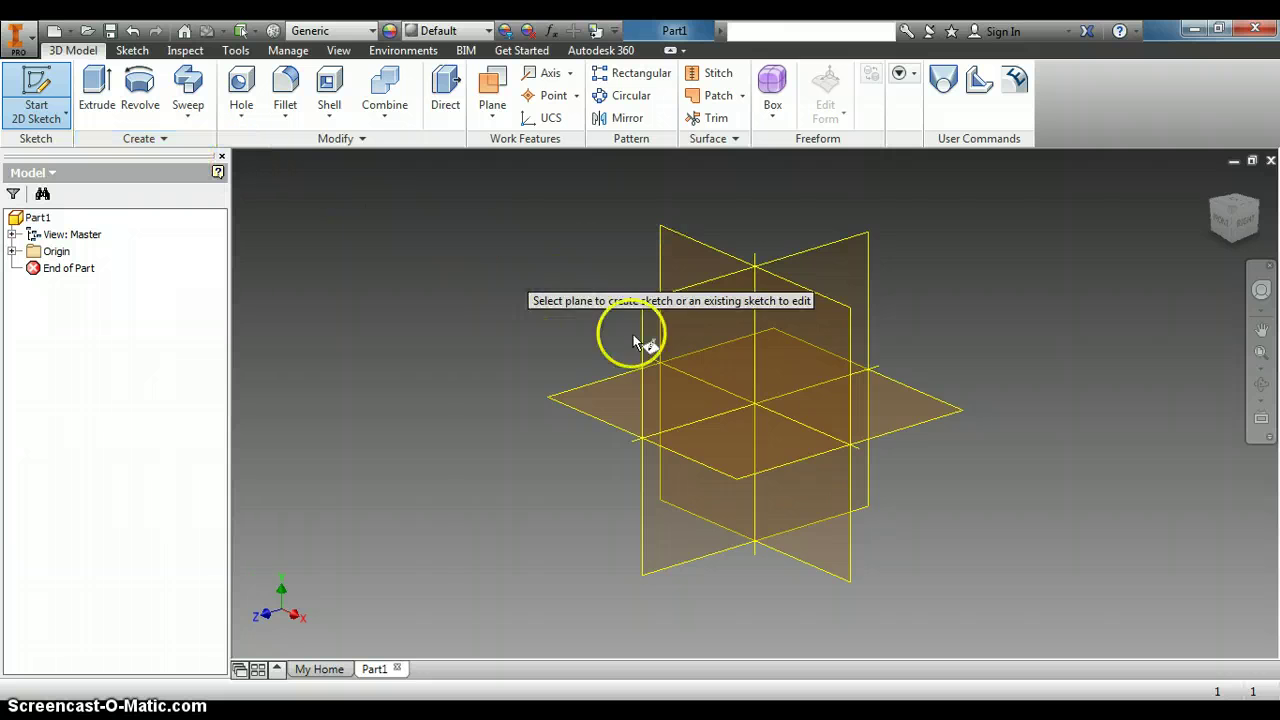
Step: Start a sketch on the YZ plane and draw a rectangle about 1.03 in long around the origin
click(659, 330)
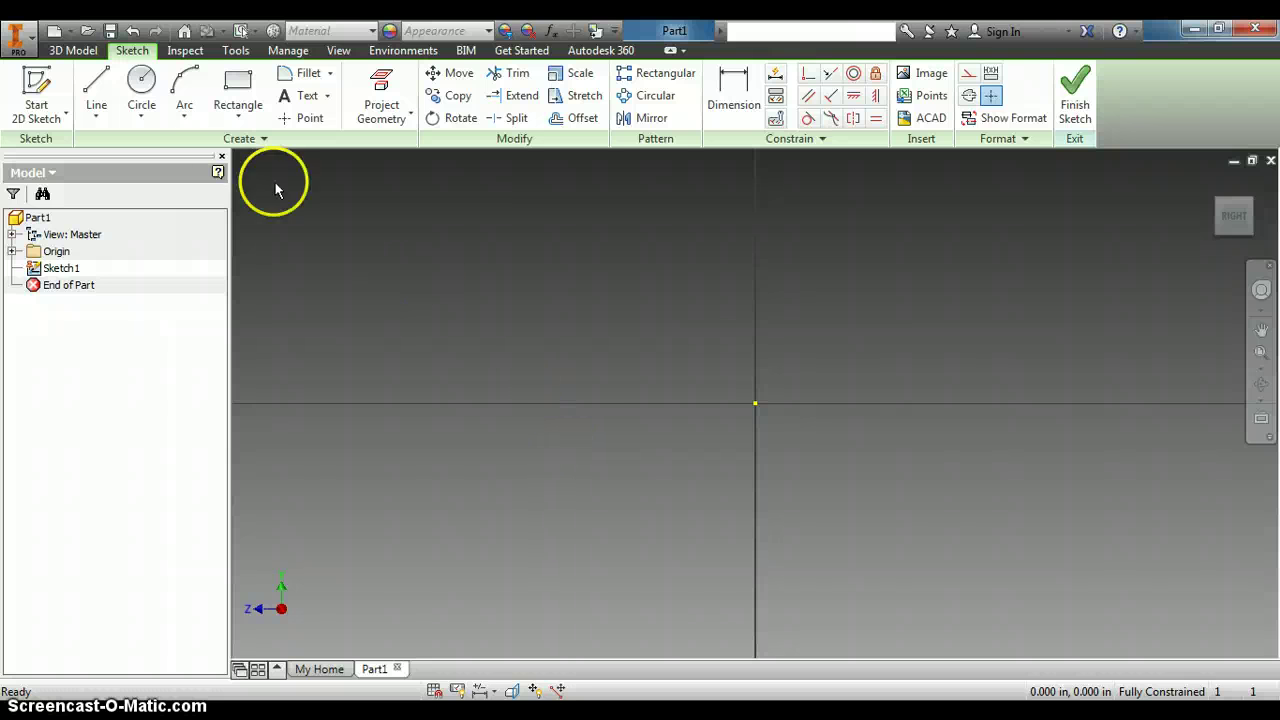
click(237, 100)
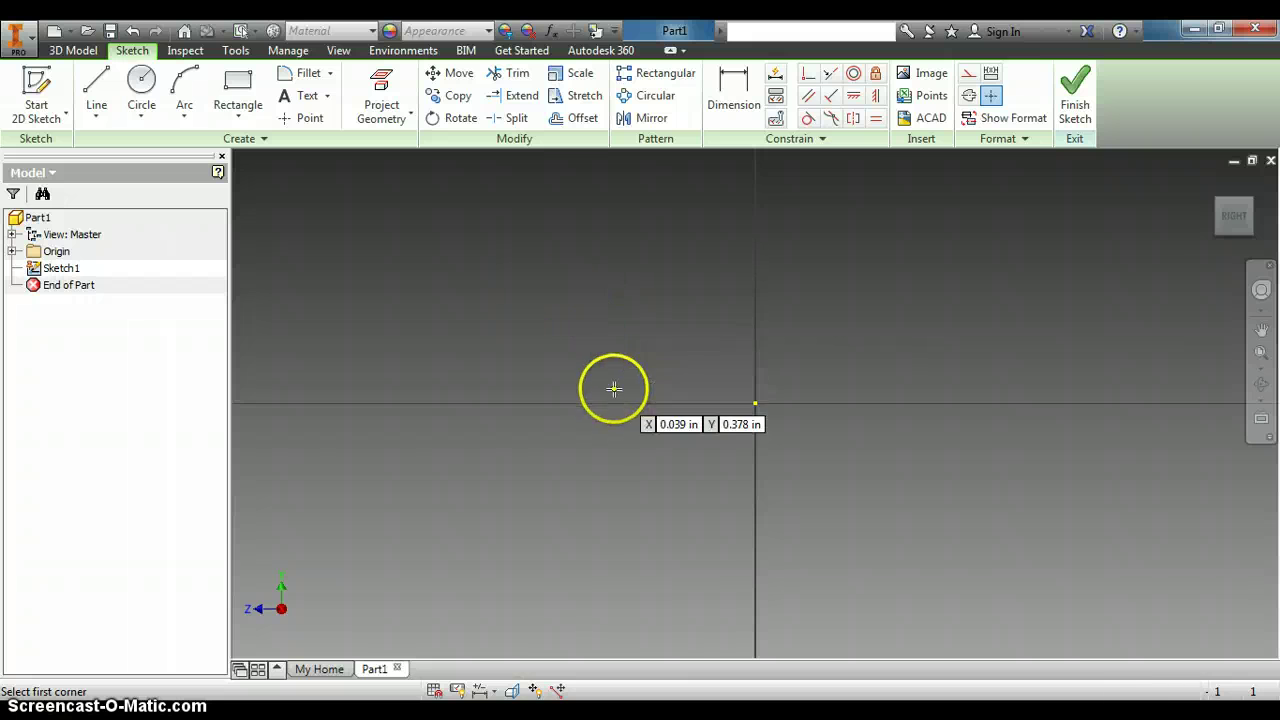
click(591, 367)
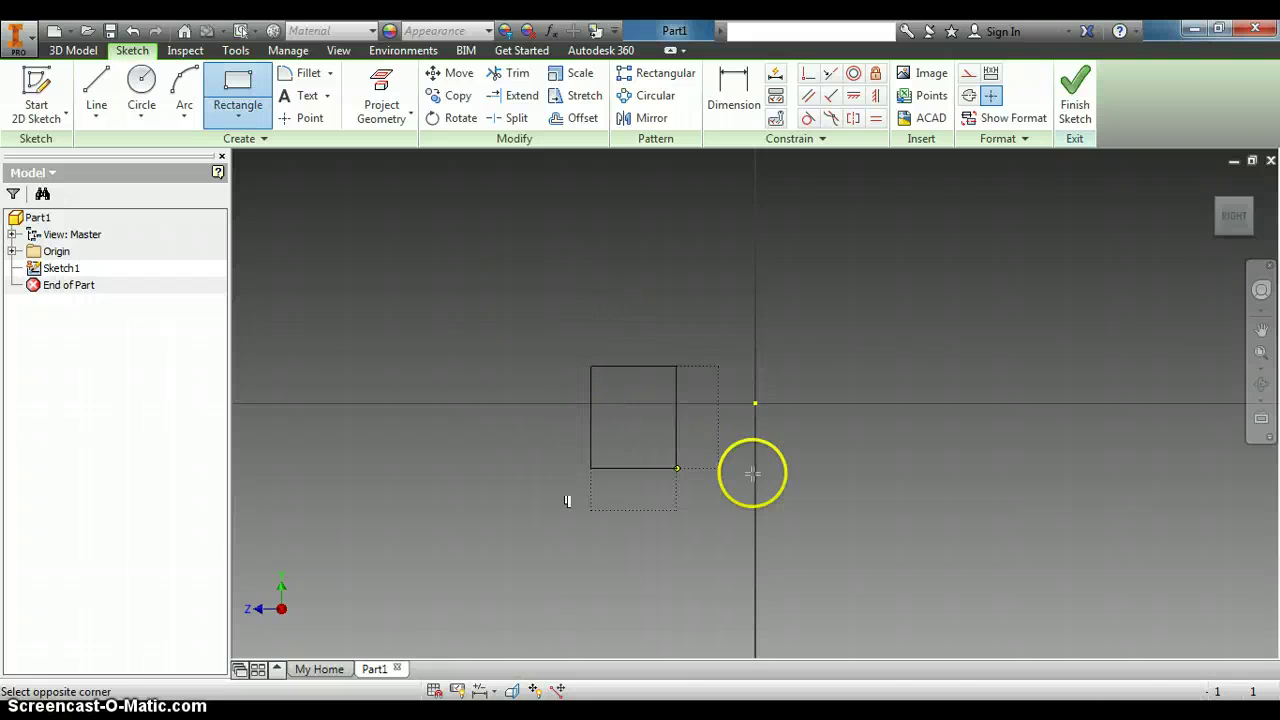
click(977, 484)
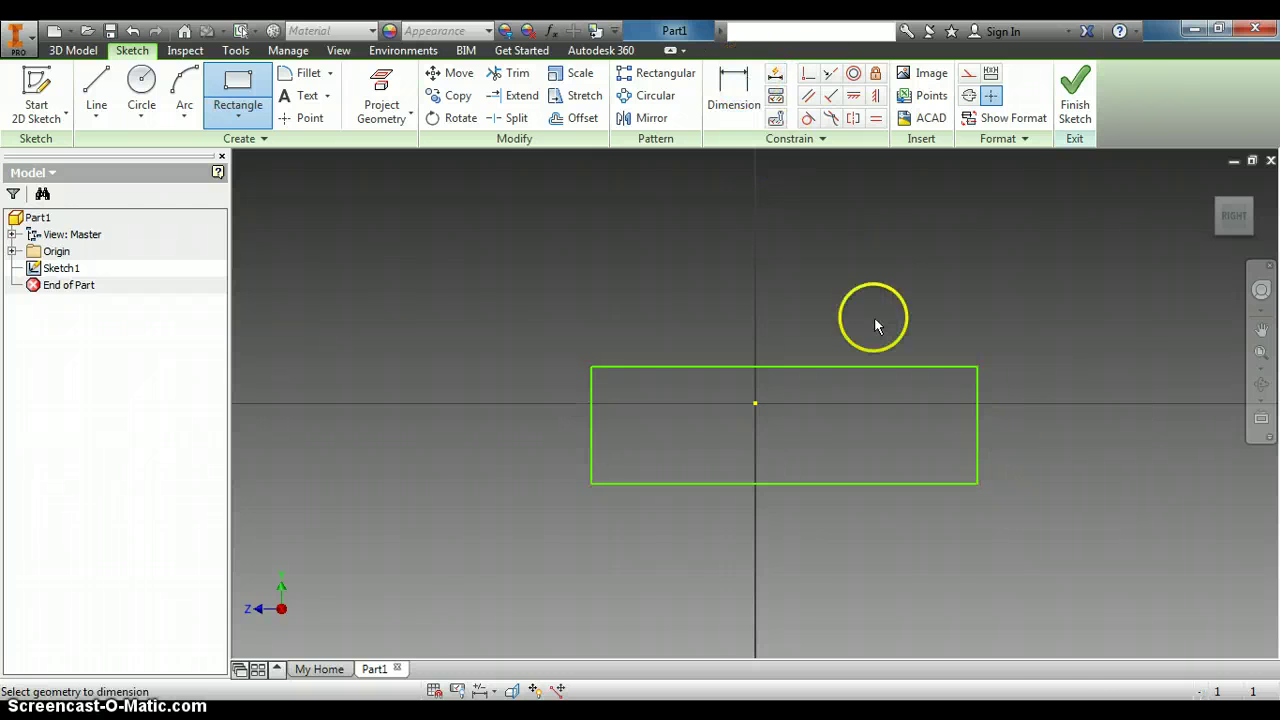
Step: Dimension the rectangle's long upper edge and set its length to 5.439 in
key(d)
click(903, 368)
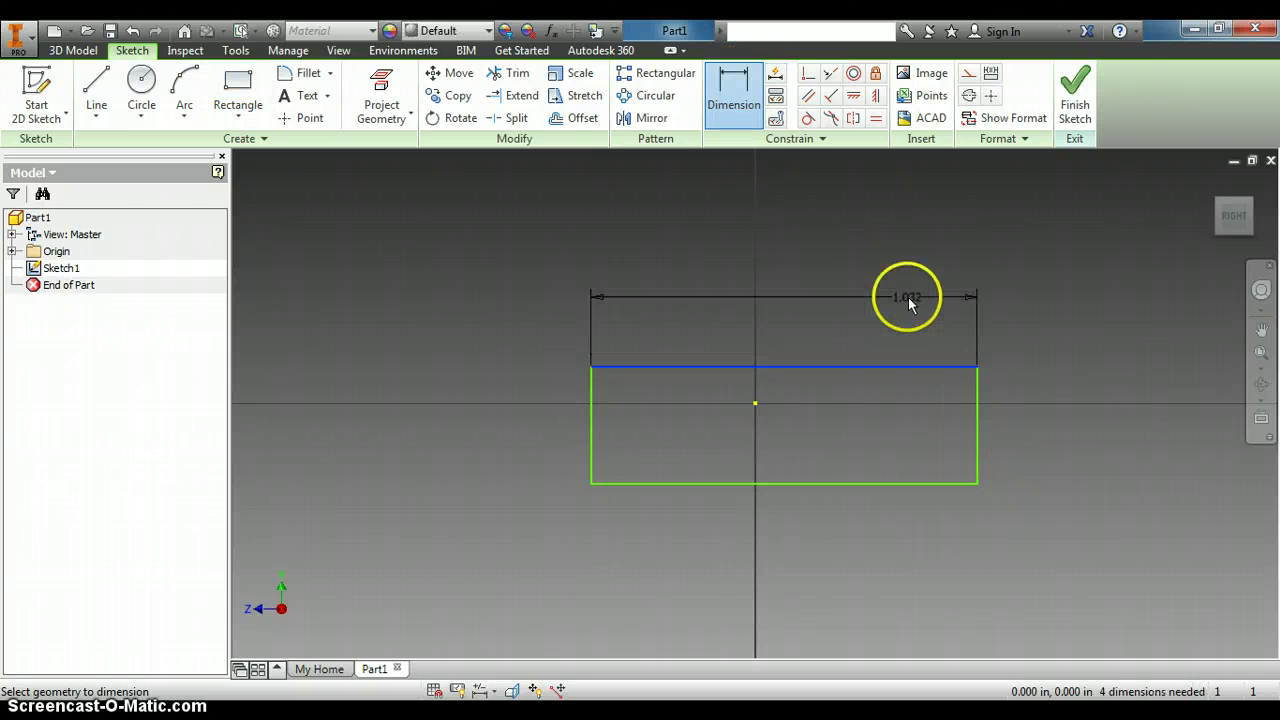
click(908, 300)
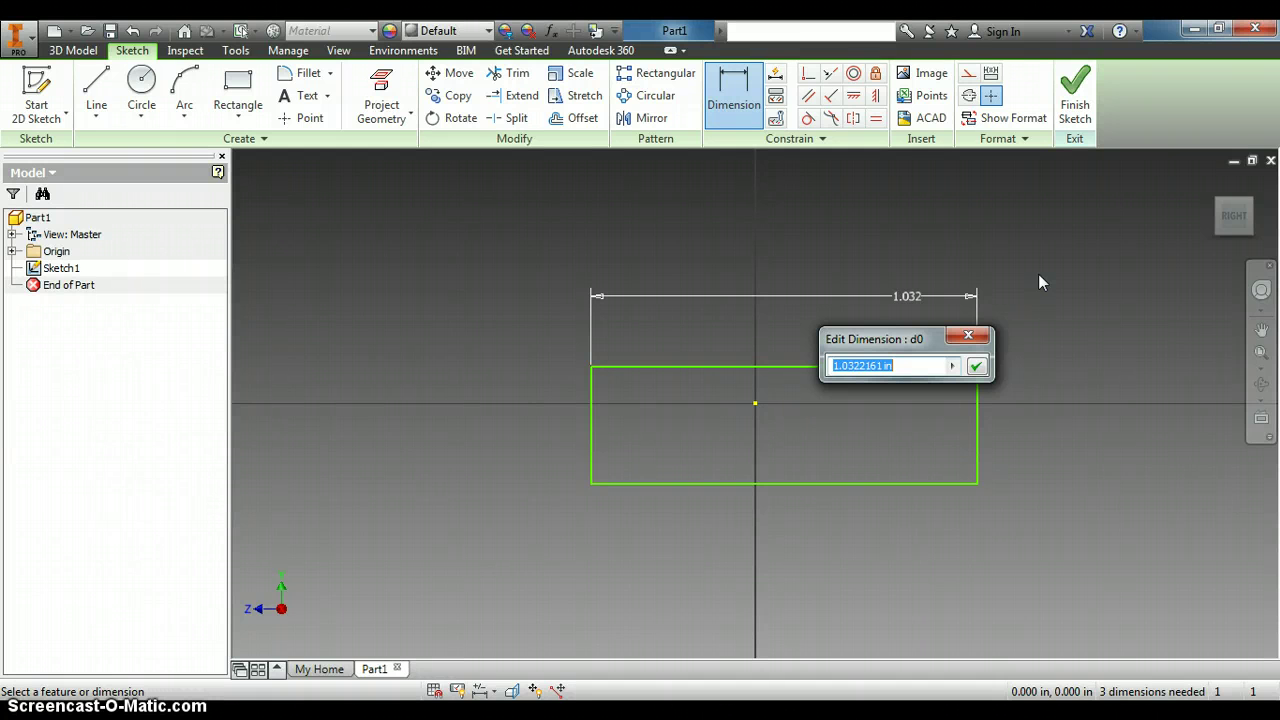
text(5.439)
key(Return)
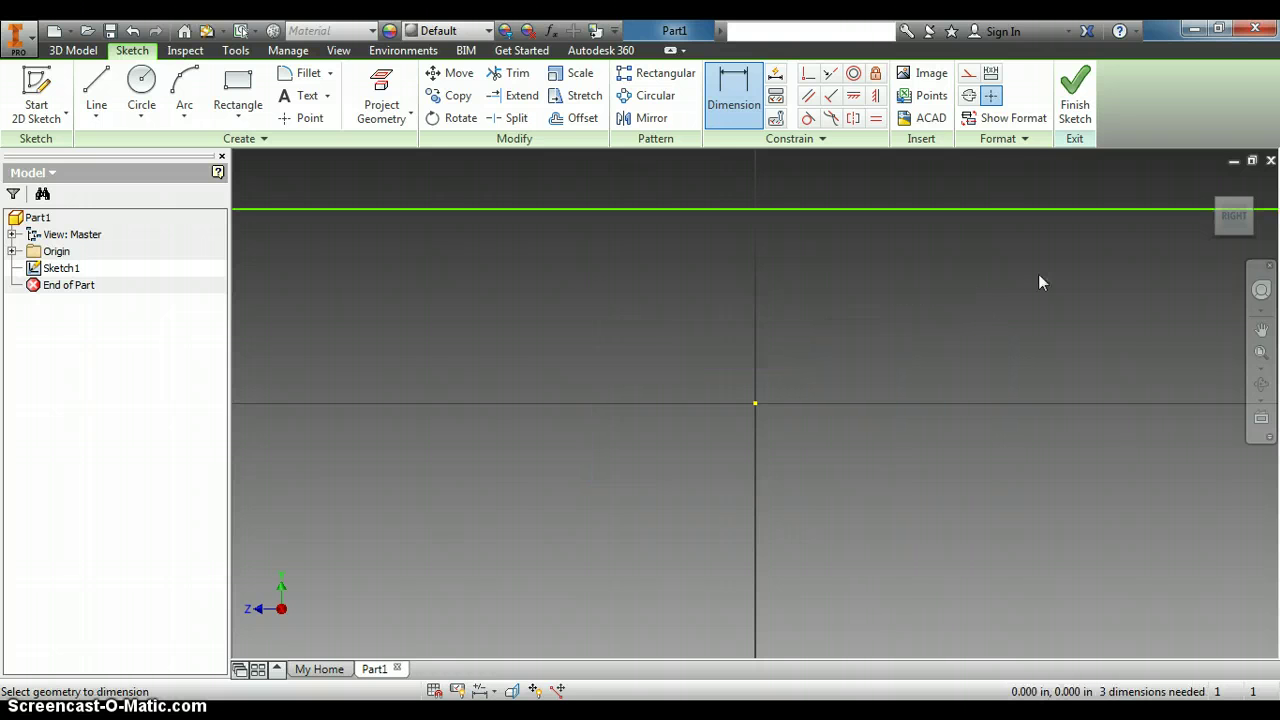
Step: Dimension the rectangle's short side and set its height to 1.125 in
scroll(1048, 276, down, 2)
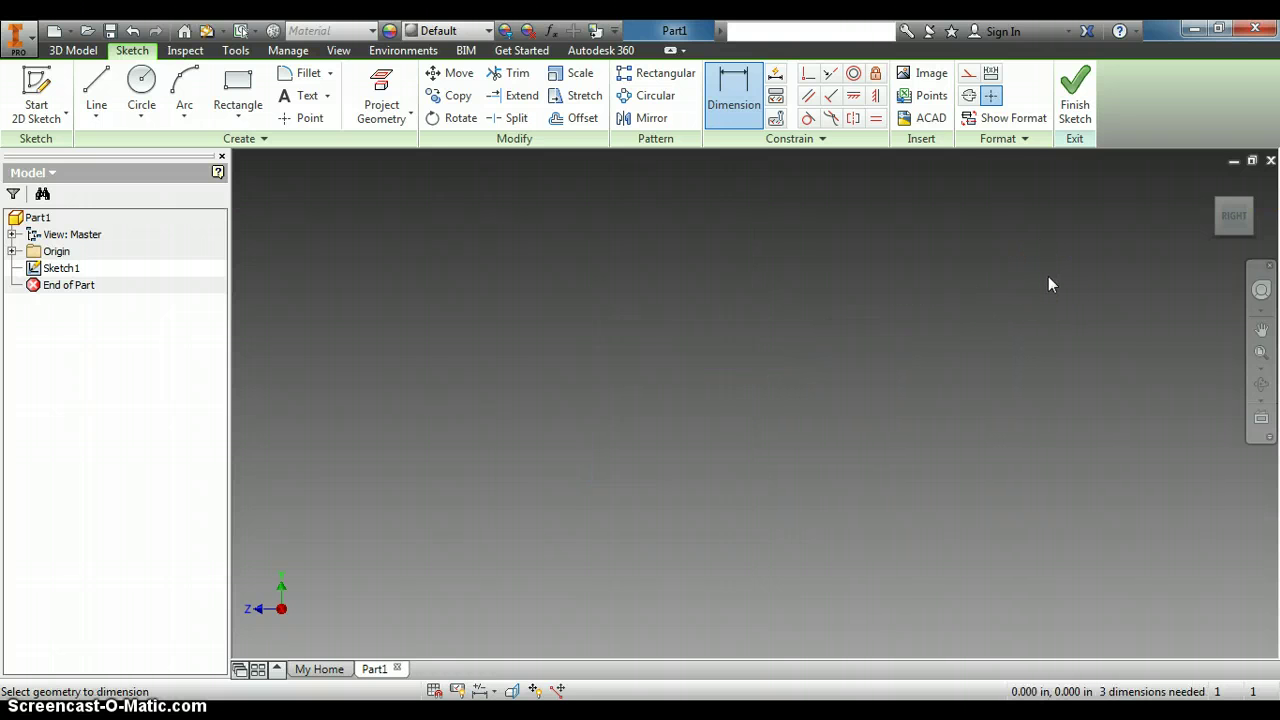
scroll(1048, 283, down, 3)
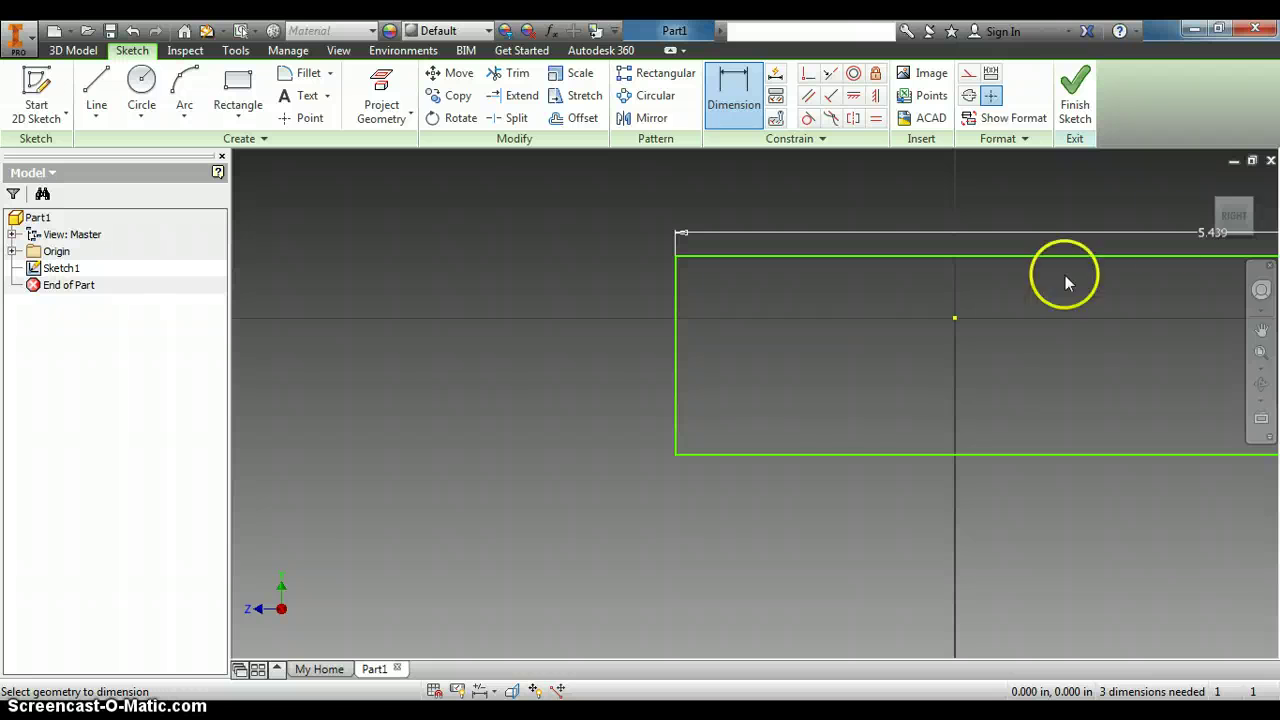
click(1234, 215)
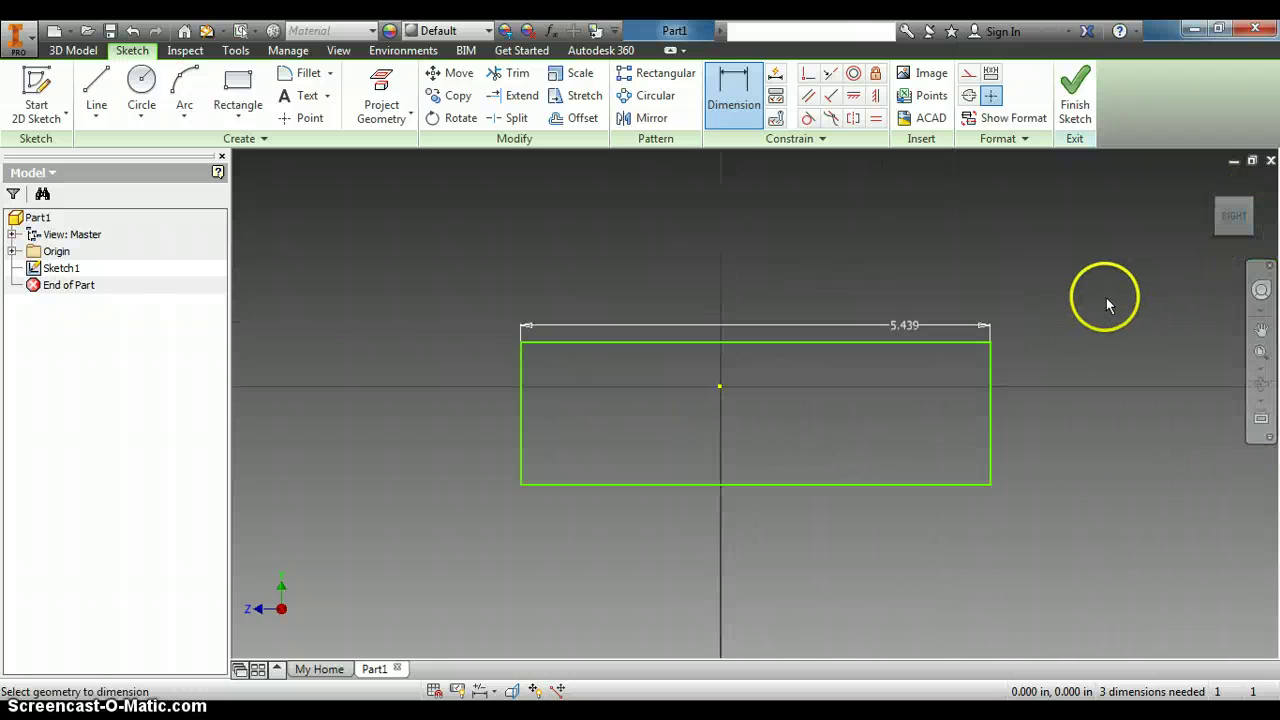
click(992, 396)
click(1054, 392)
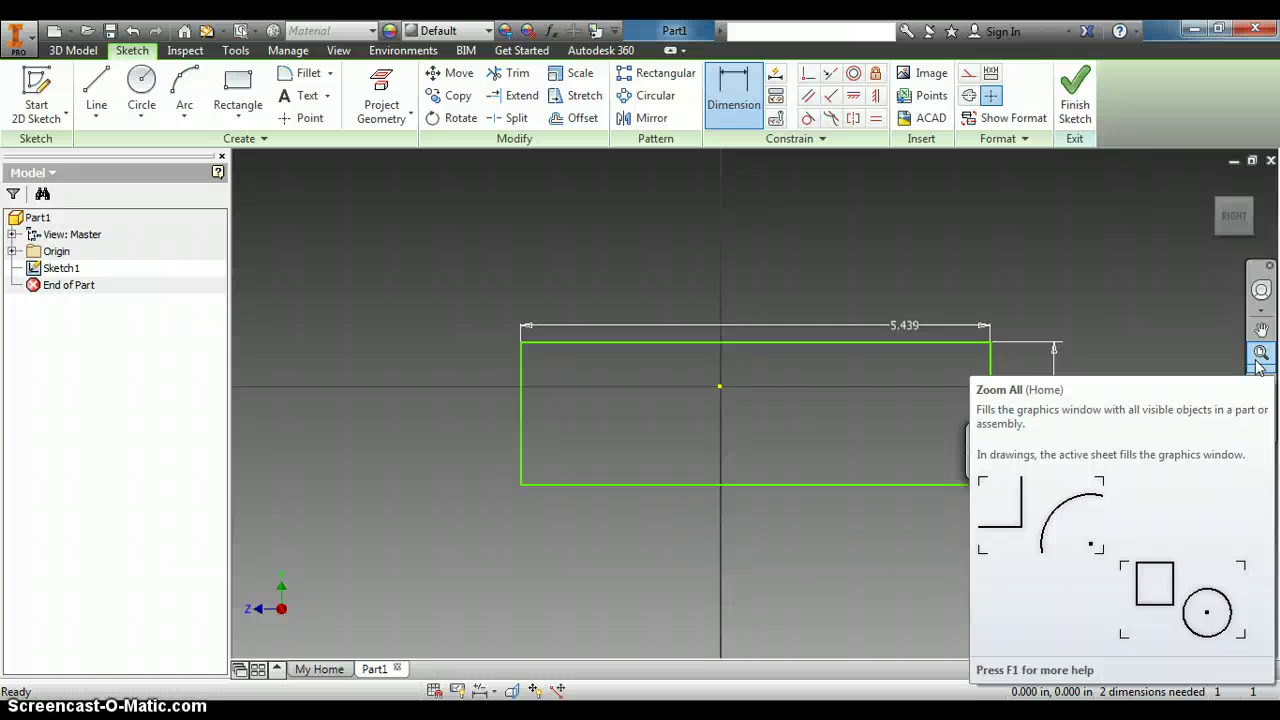
text(1)
click(1185, 194)
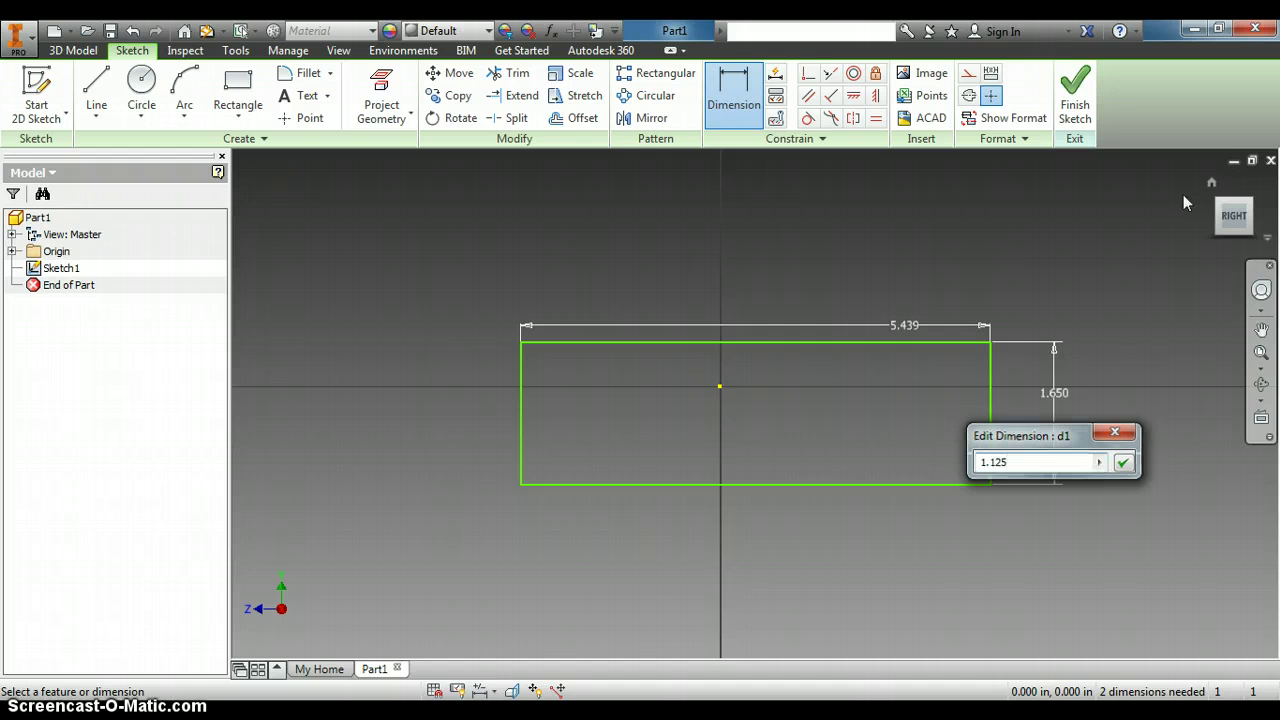
key(Return)
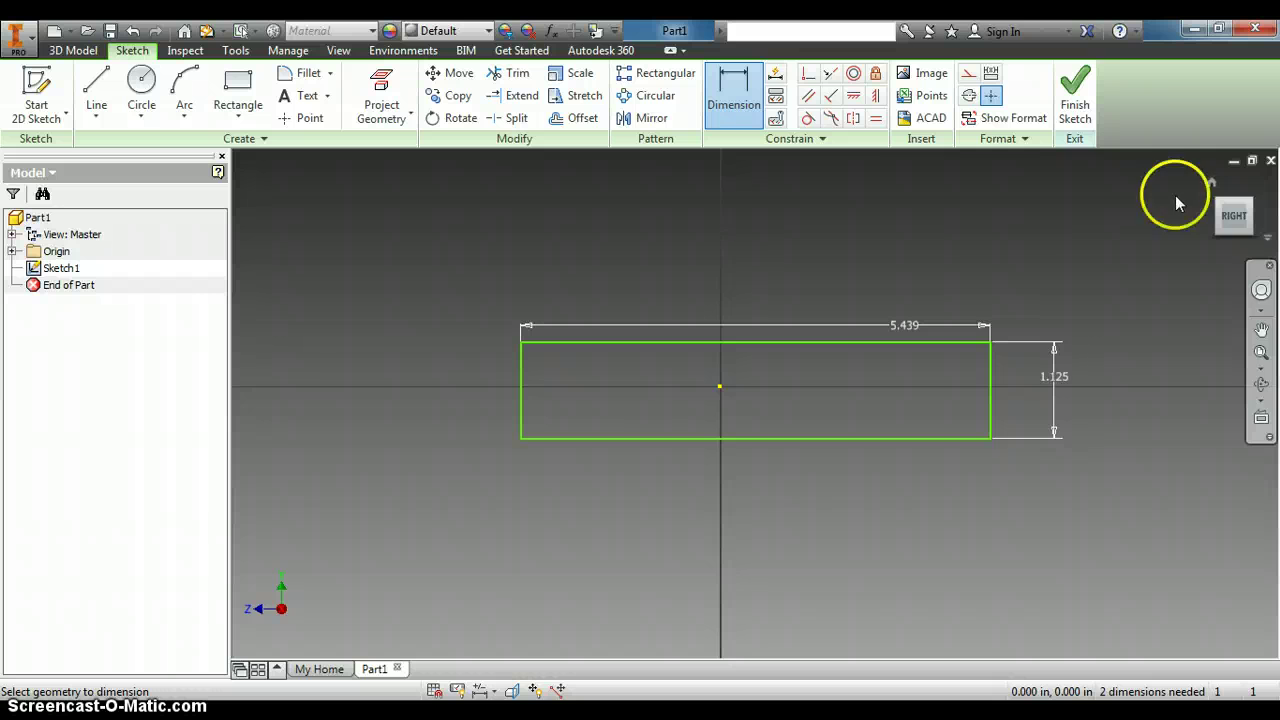
Step: Finish the sketch and extrude the rectangle 2.125 in into a solid block
click(1076, 108)
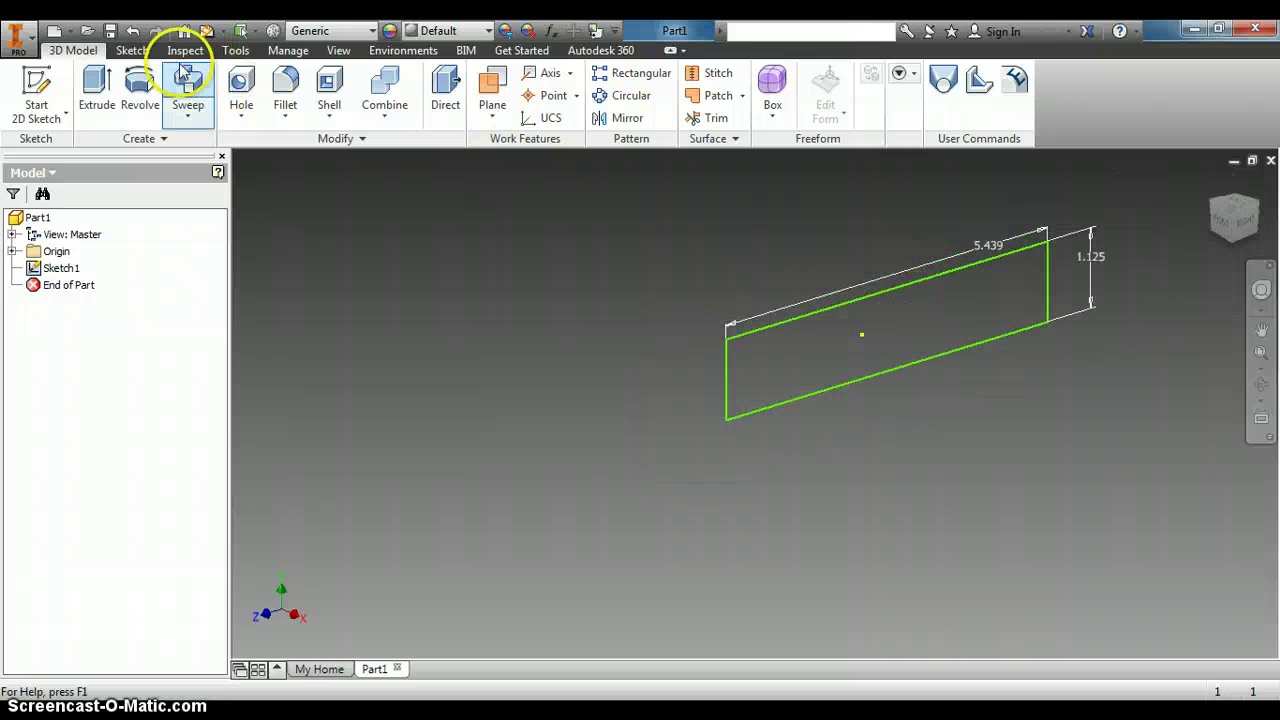
click(97, 90)
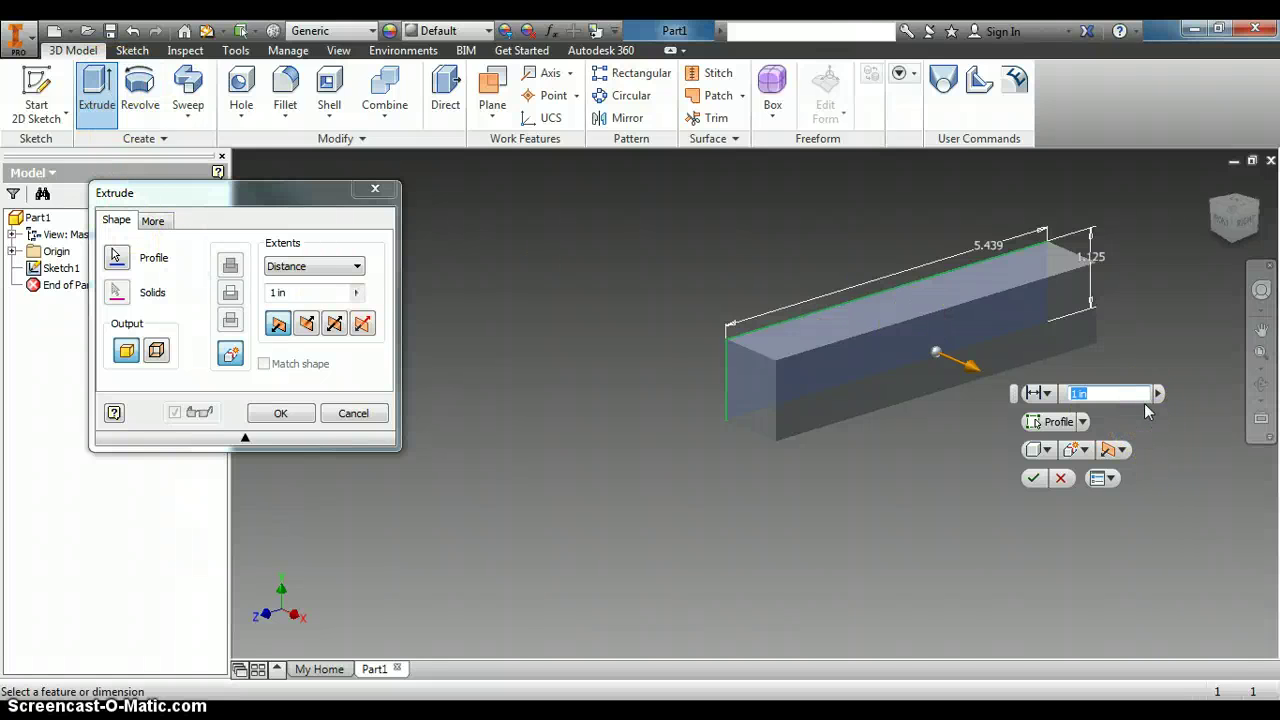
text(2)
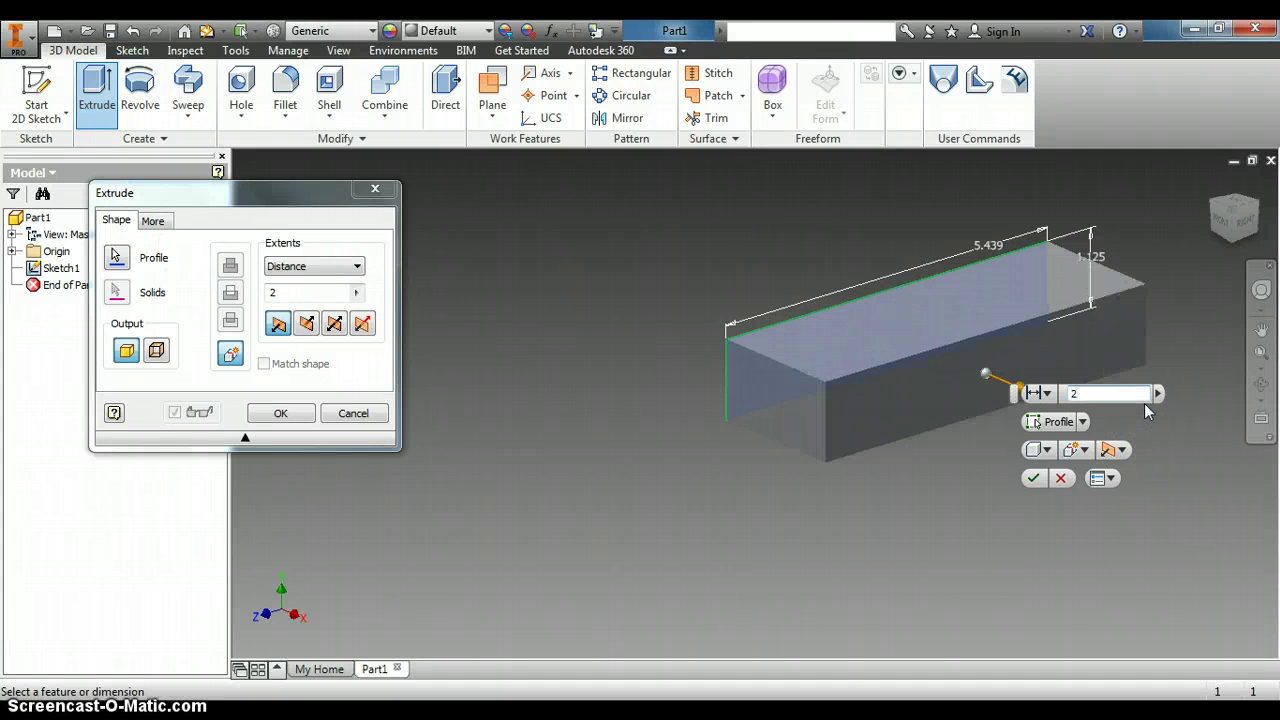
text(.125)
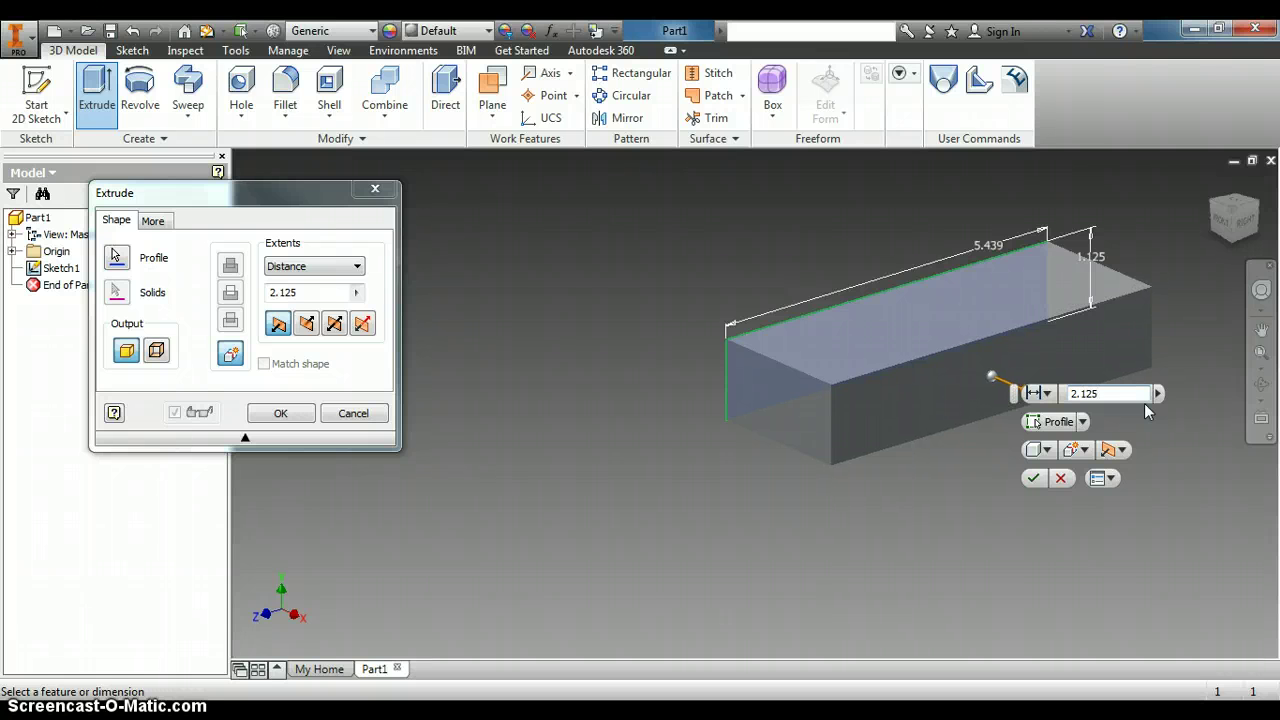
key(Return)
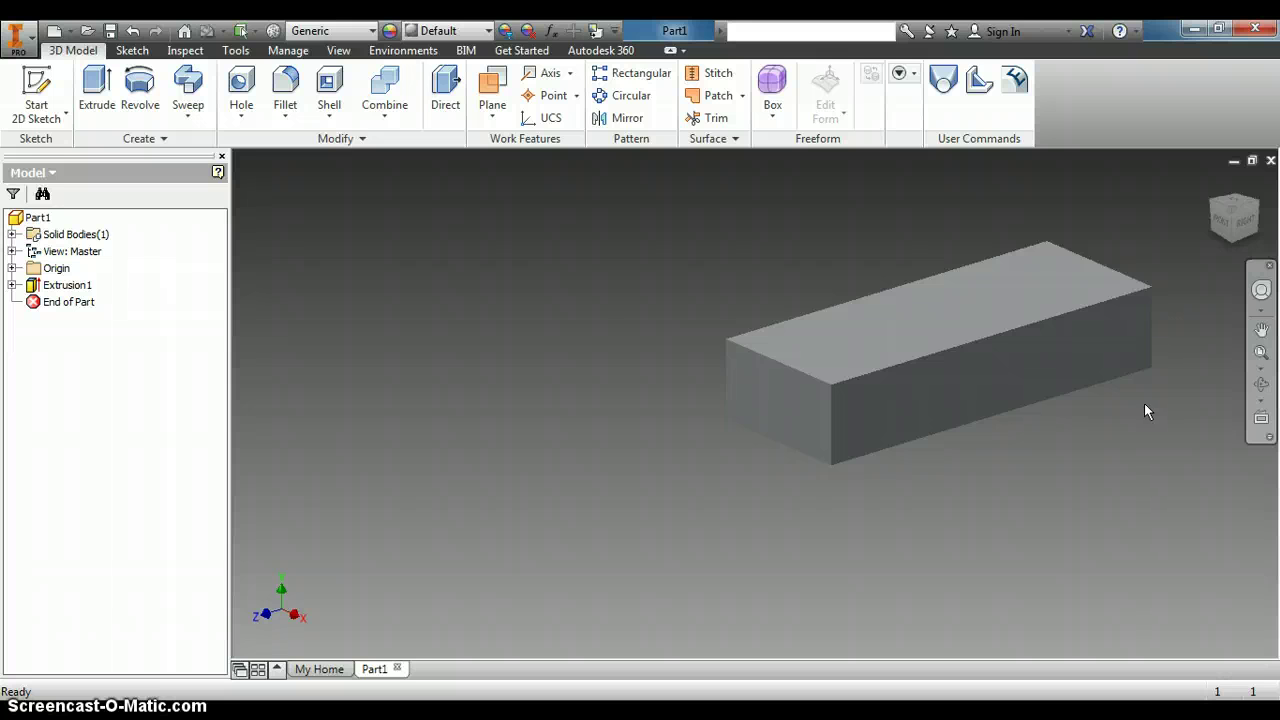
Step: Start a new sketch on the bottom face of the block
click(1245, 226)
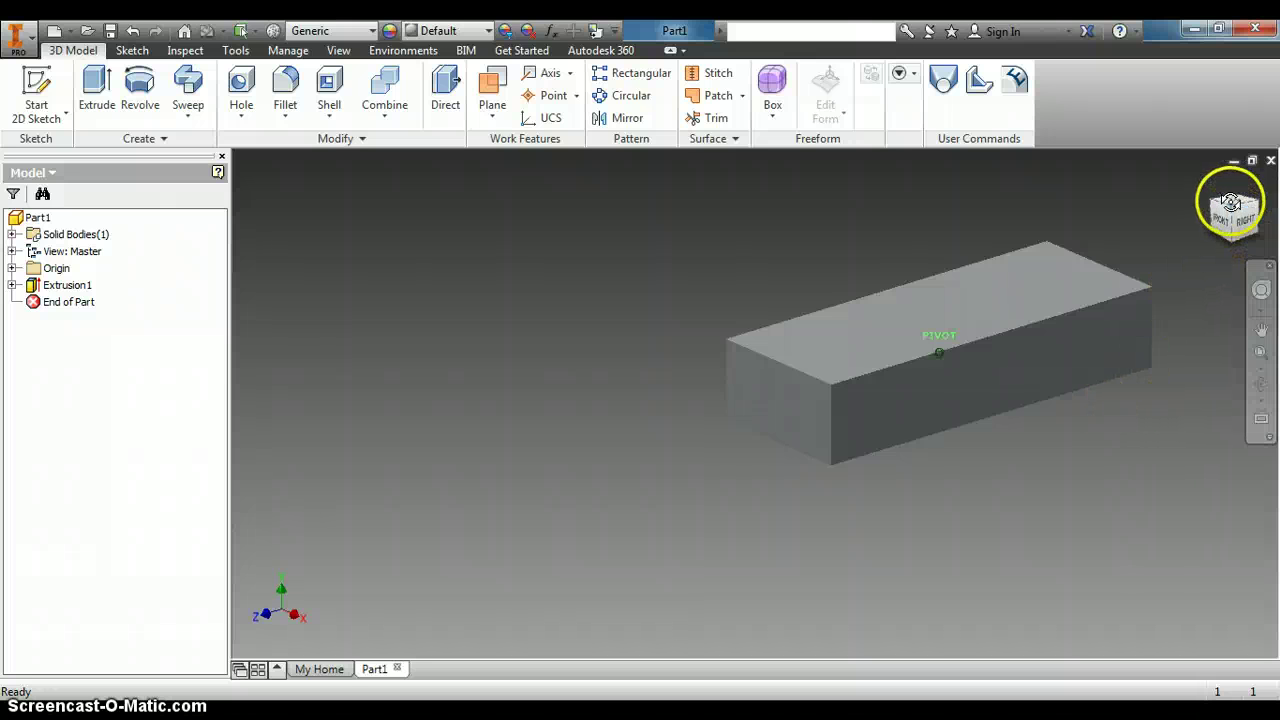
mouse_move(1173, 178)
shift+middle_down()
mouse_move(1154, 174)
mouse_move(1160, 157)
mouse_move(1164, 651)
mouse_move(1165, 640)
shift+middle_up()
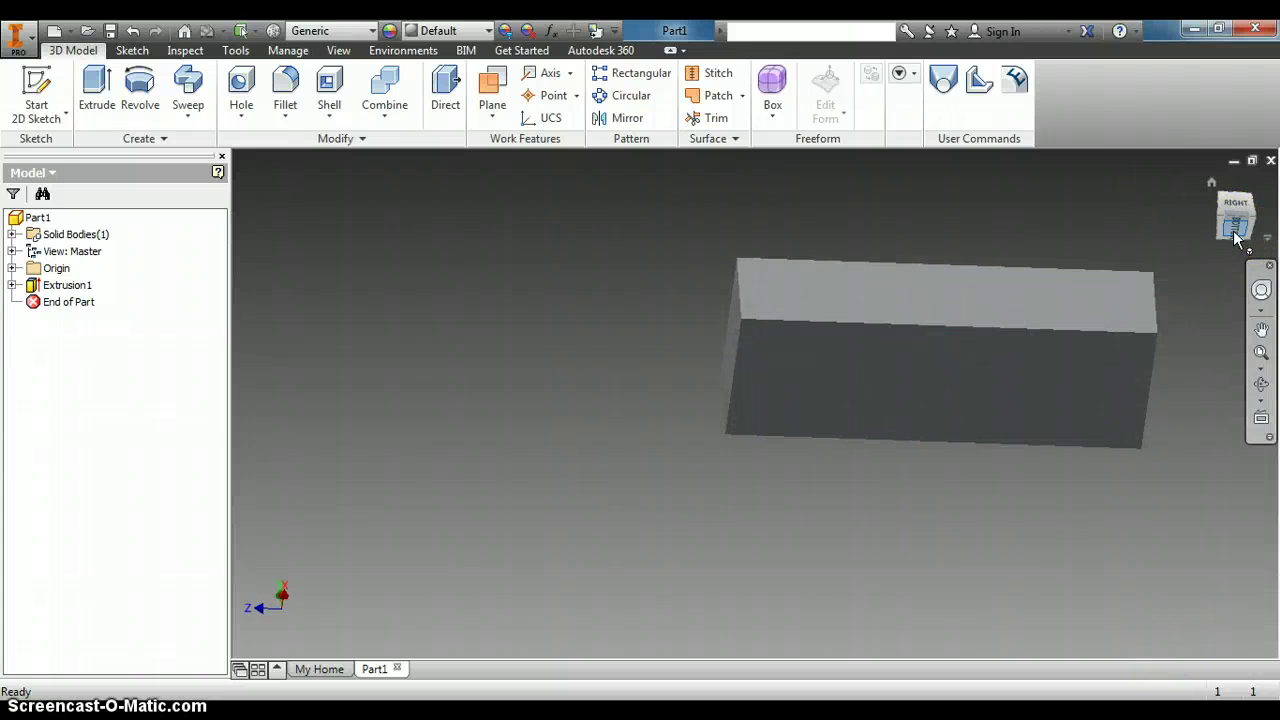
click(1034, 362)
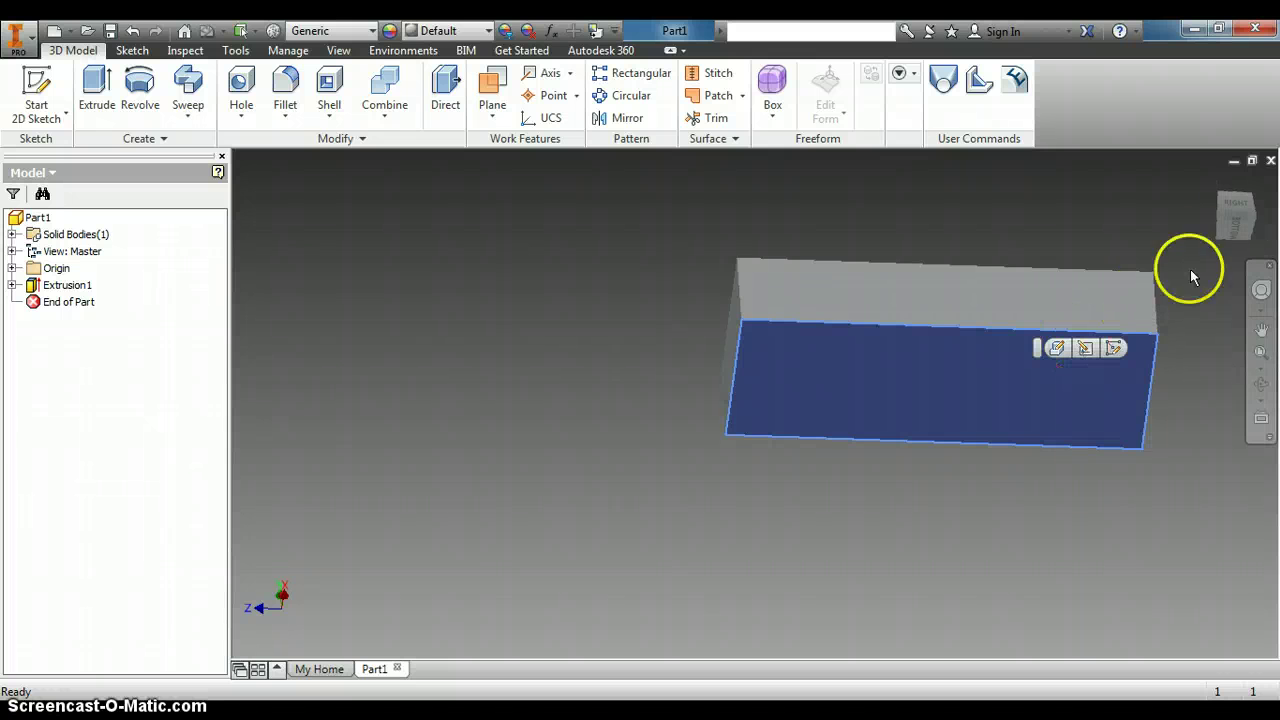
click(1238, 228)
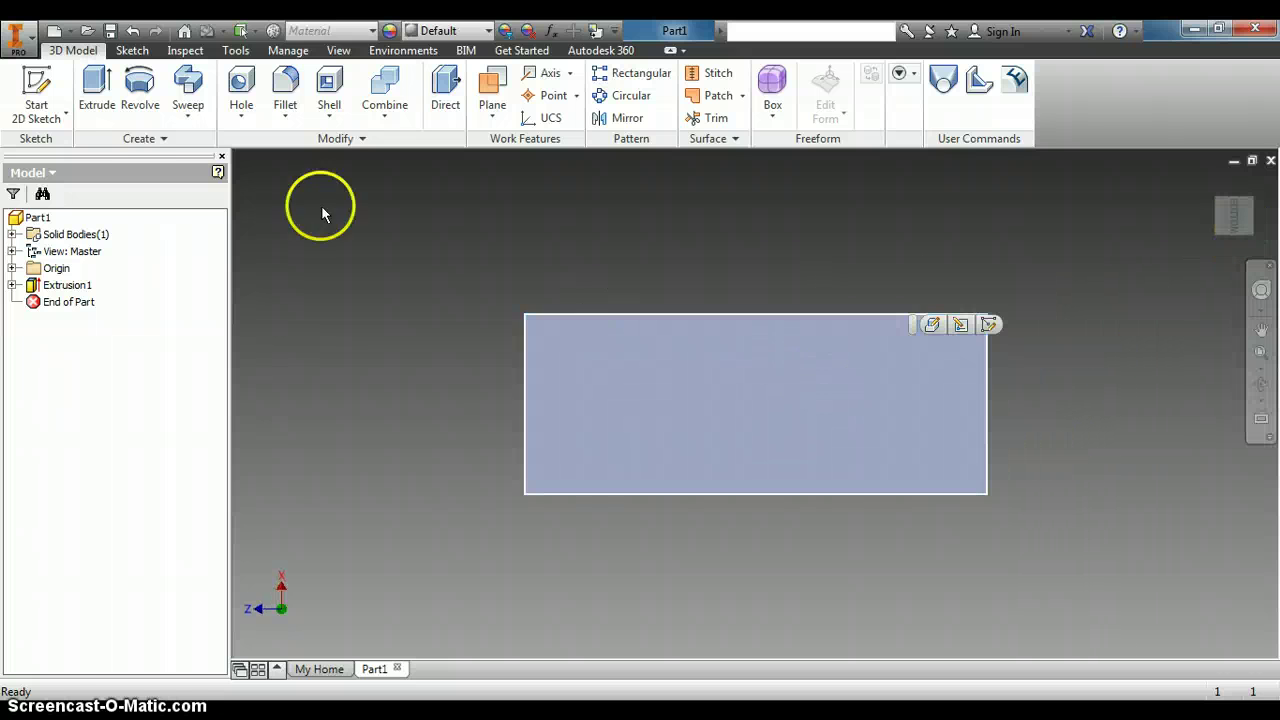
click(36, 82)
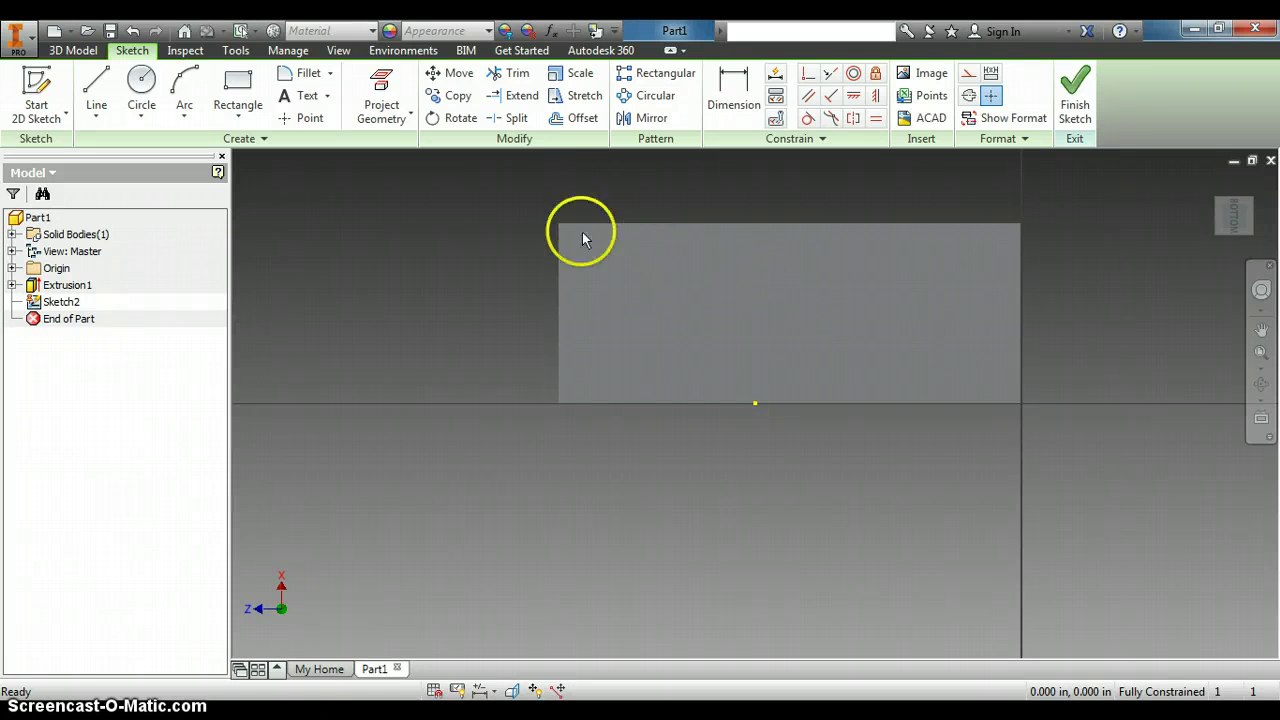
Step: Draw a 0.75 in diameter circle outside the block, centred on the midpoint of its short edge at the negative Z end
click(142, 86)
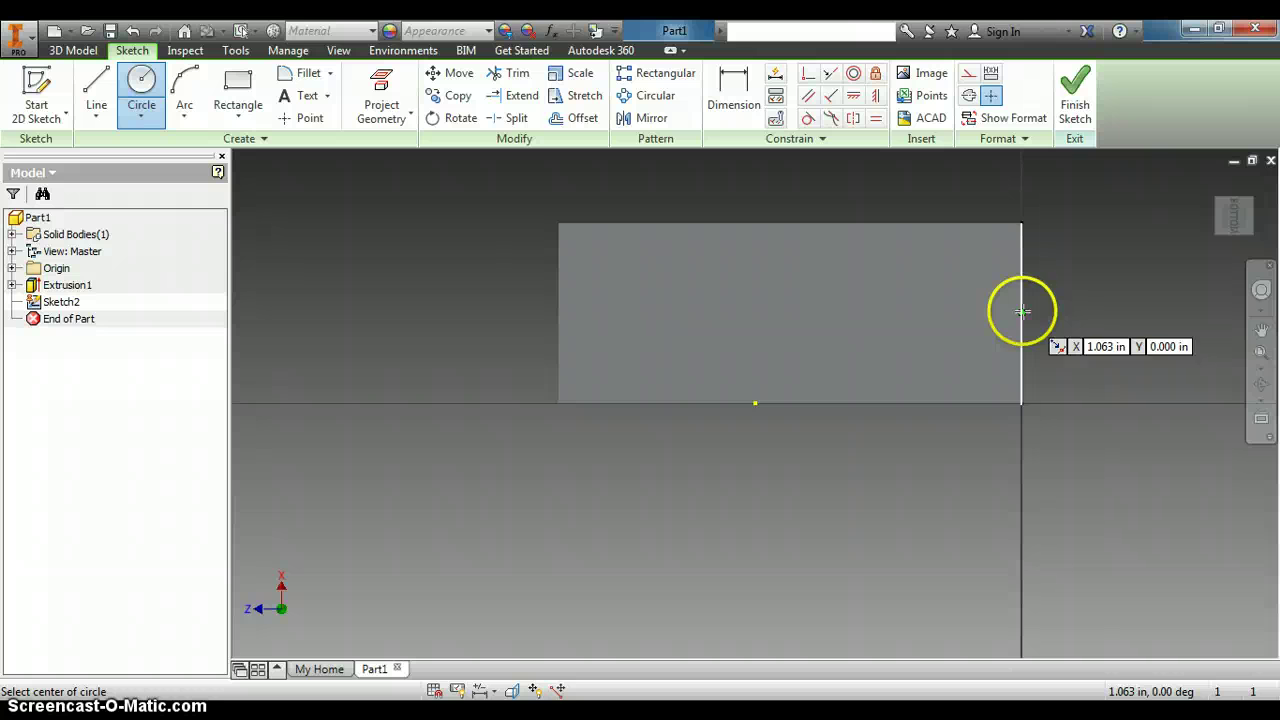
click(1124, 316)
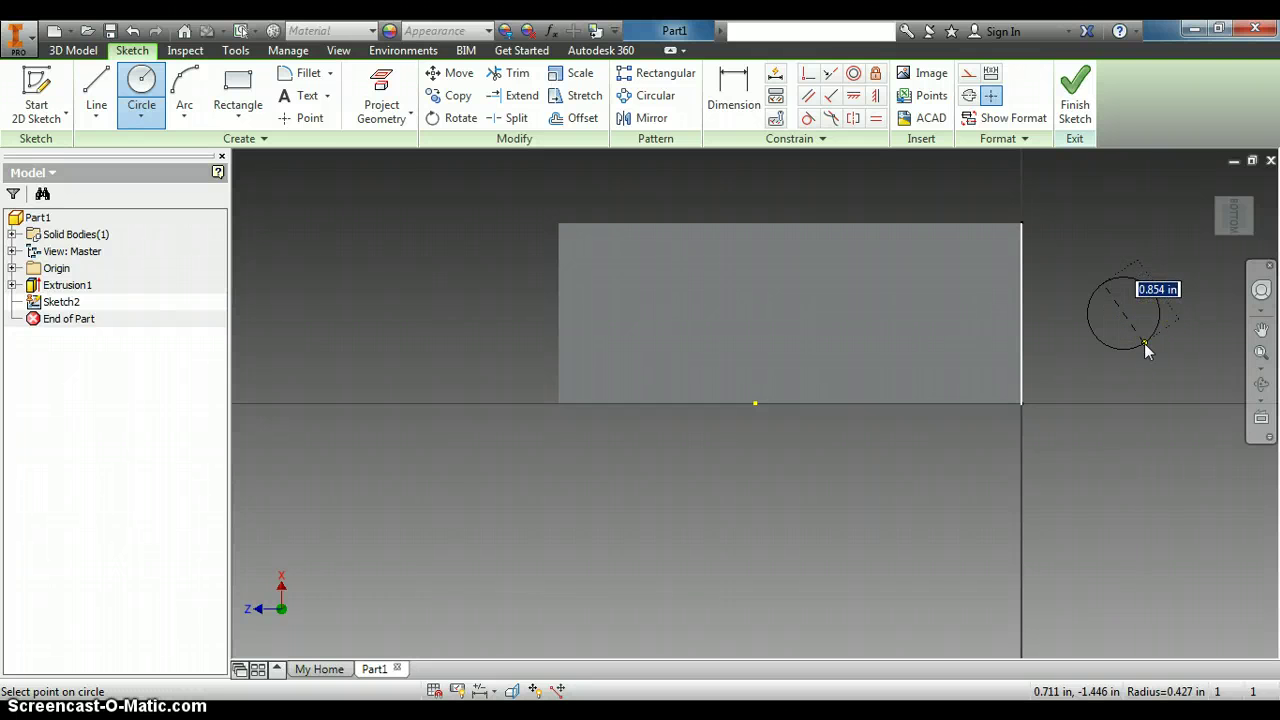
text(.)
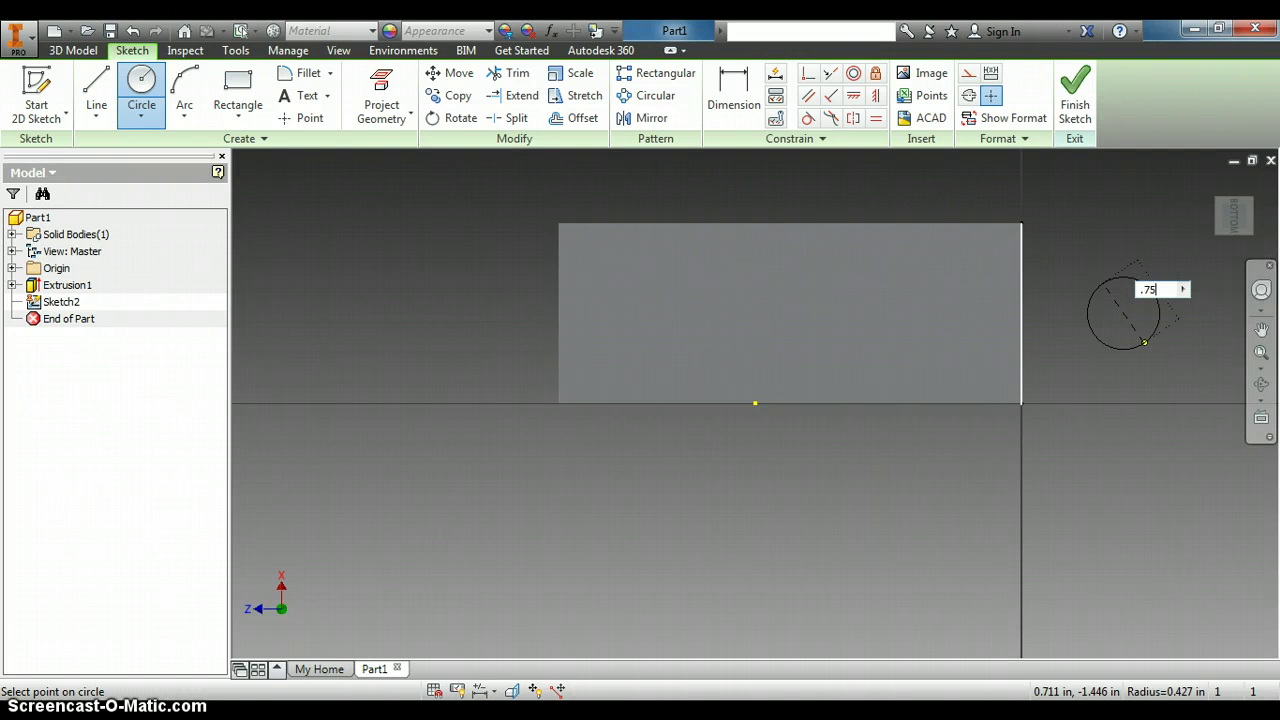
text(75)
key(Return)
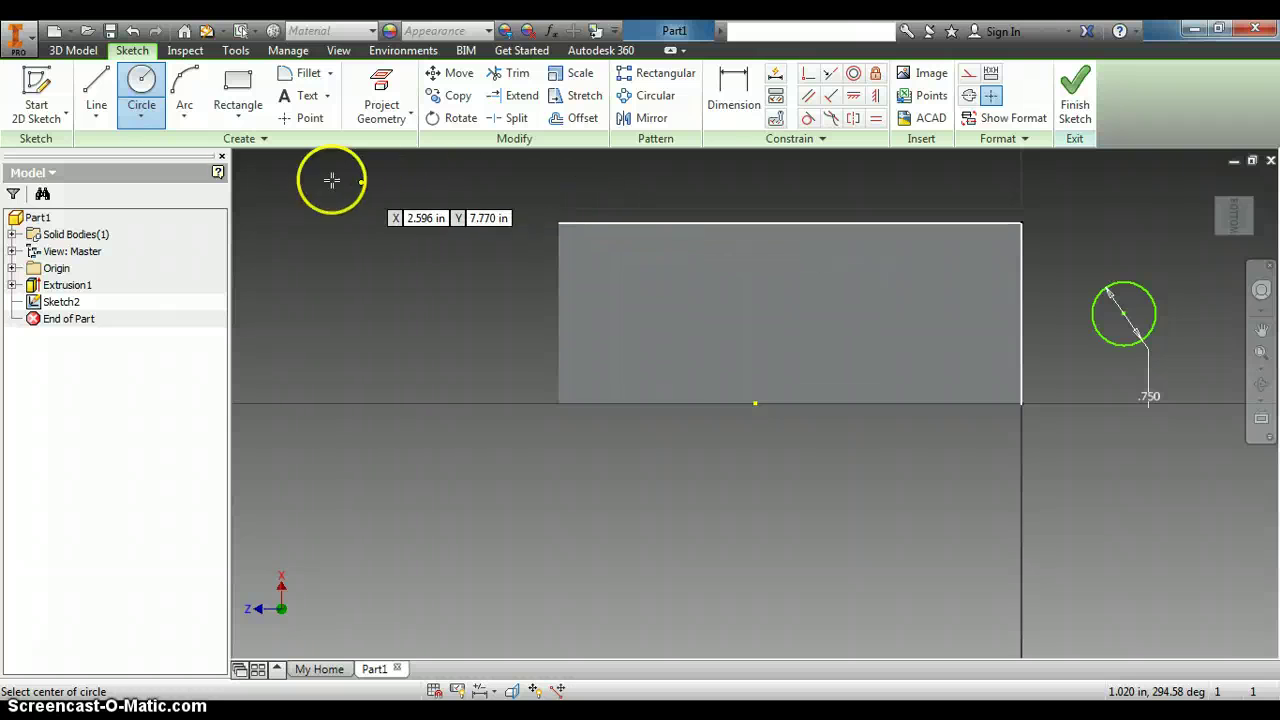
Step: Draw two lines from the corners of the block's short edge, each ending tangent to the outer side of the circle
click(97, 88)
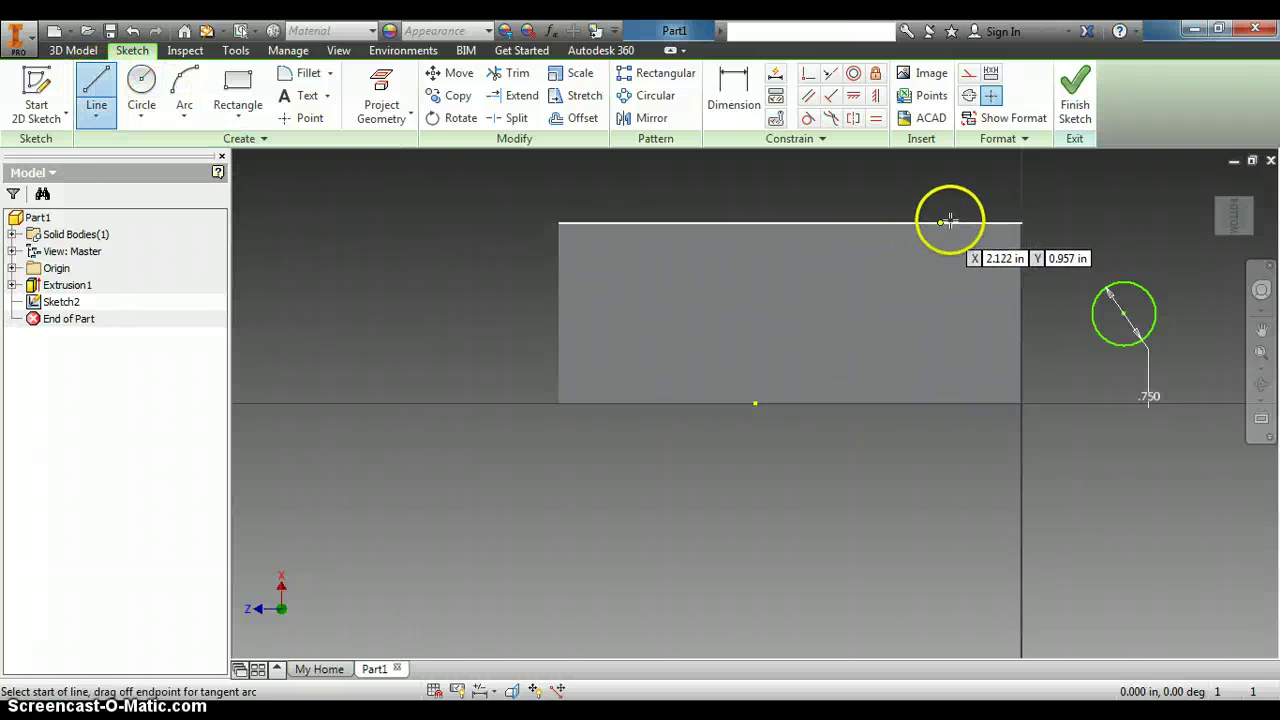
click(1020, 222)
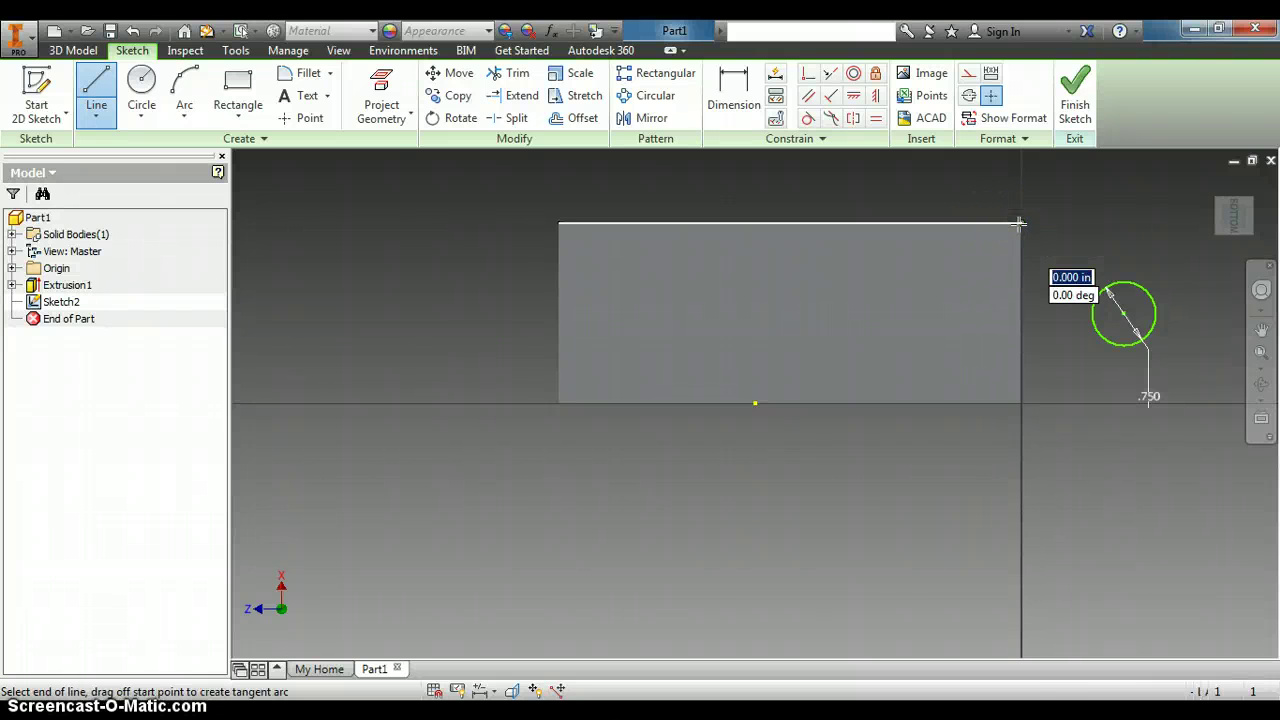
click(1139, 277)
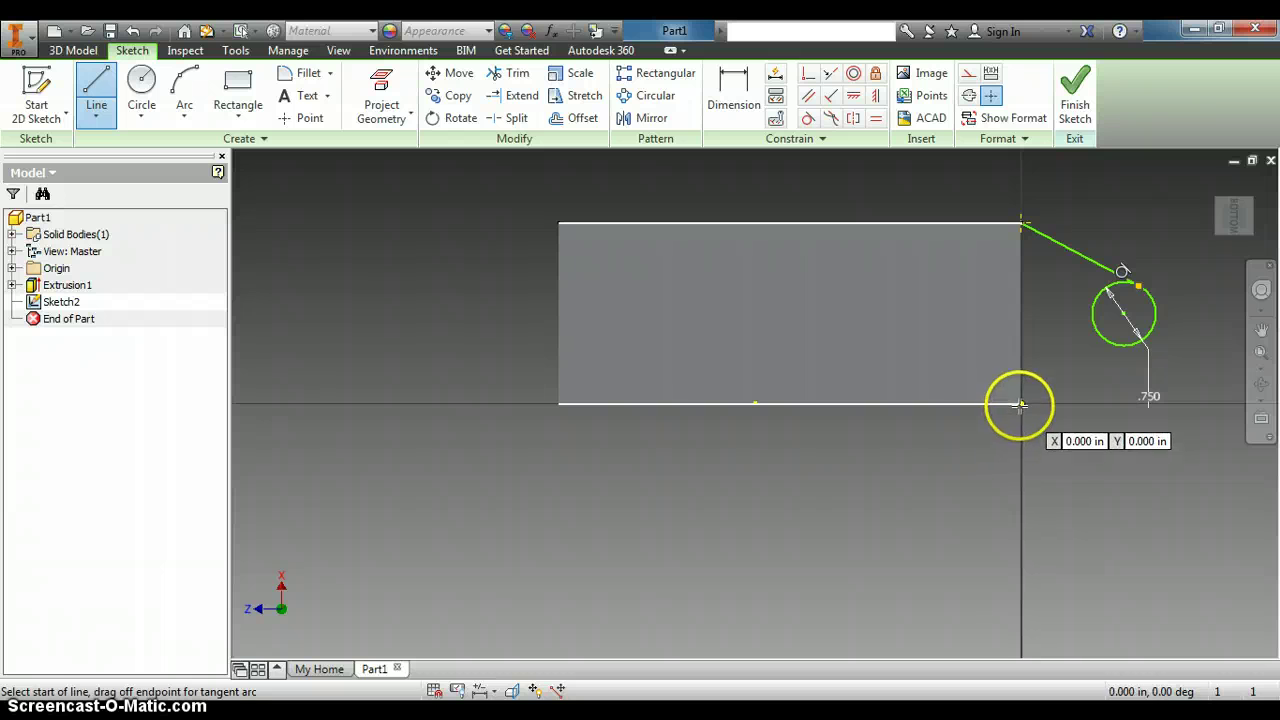
click(1020, 404)
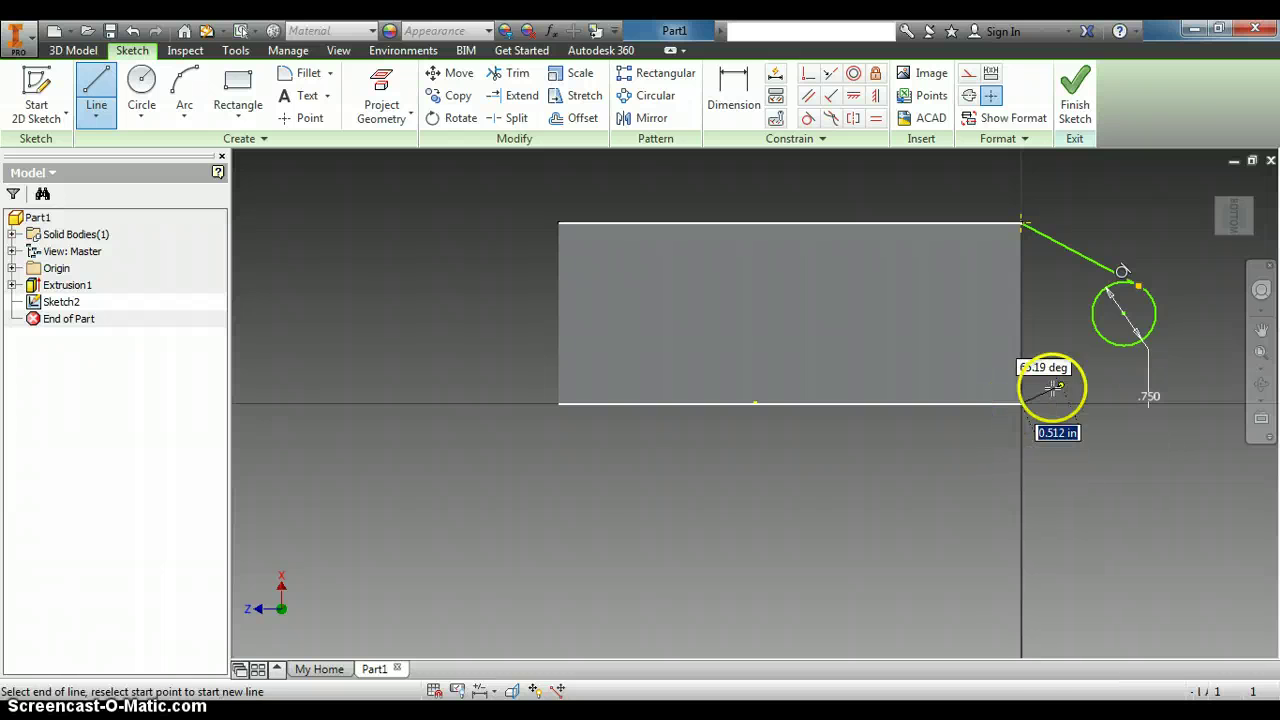
click(1139, 340)
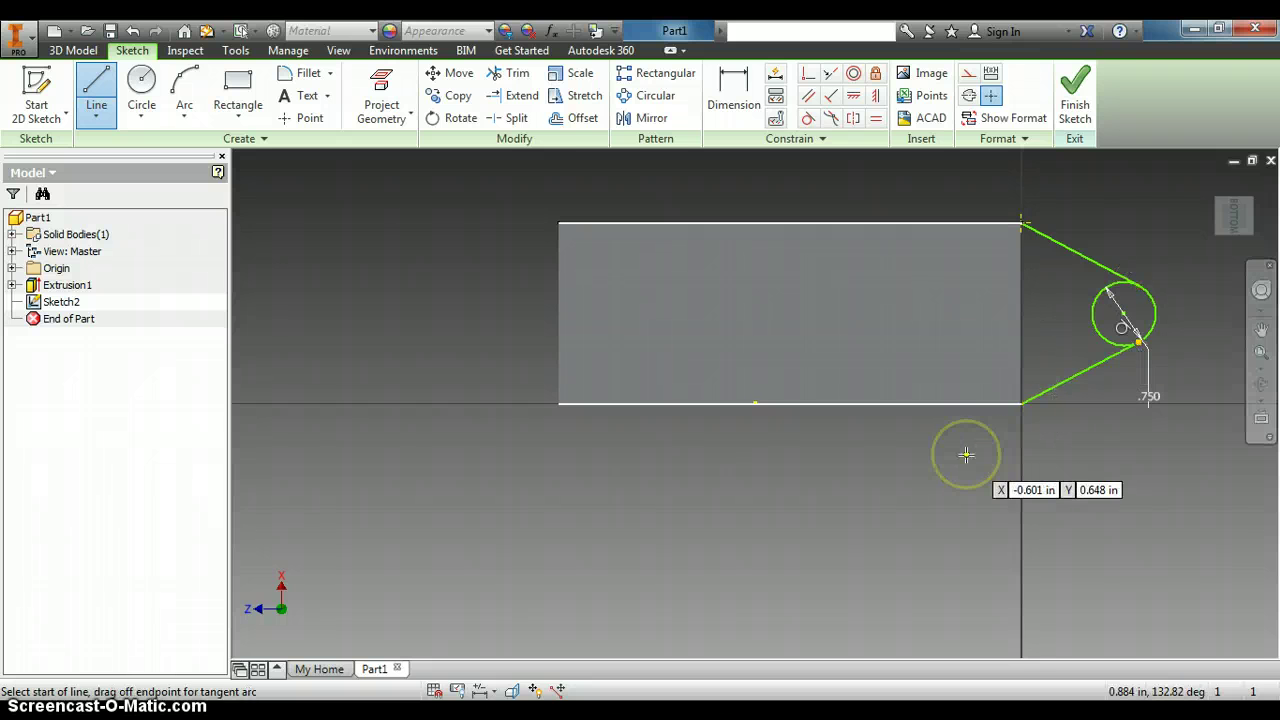
Step: Trim away the inner part of the circle between the two tangent lines, keeping only the outer arc
click(513, 73)
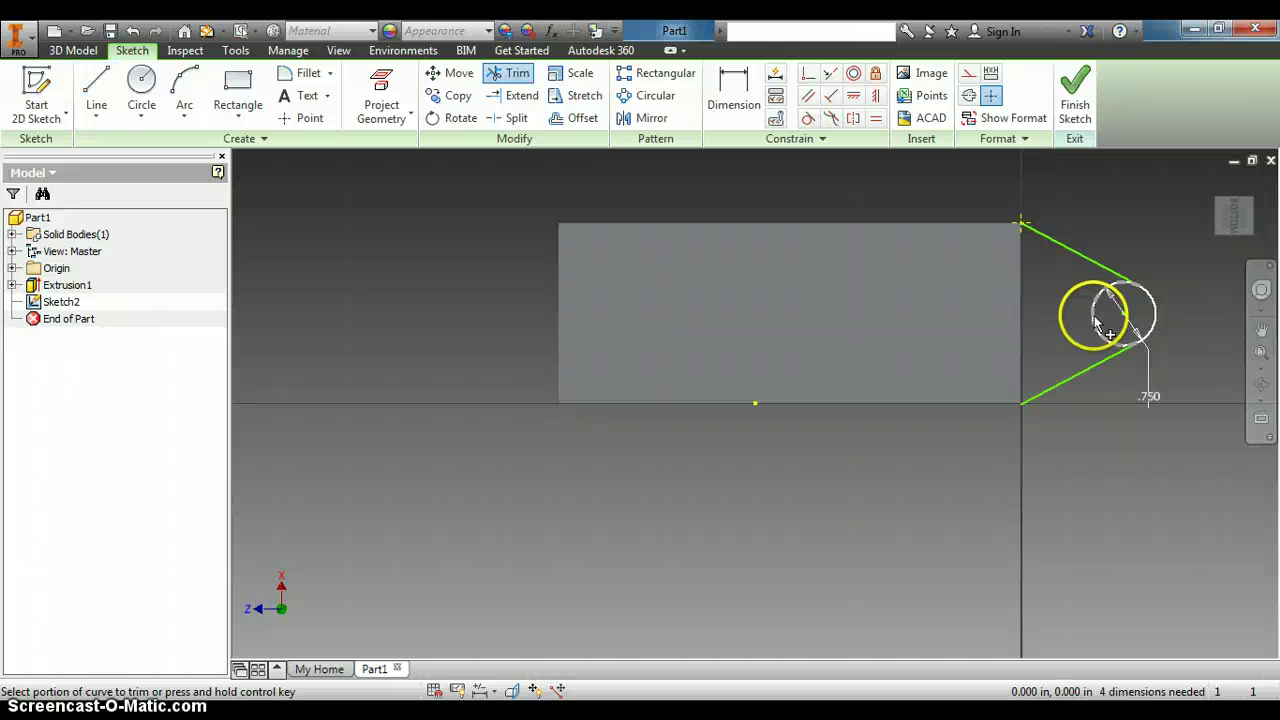
click(1097, 323)
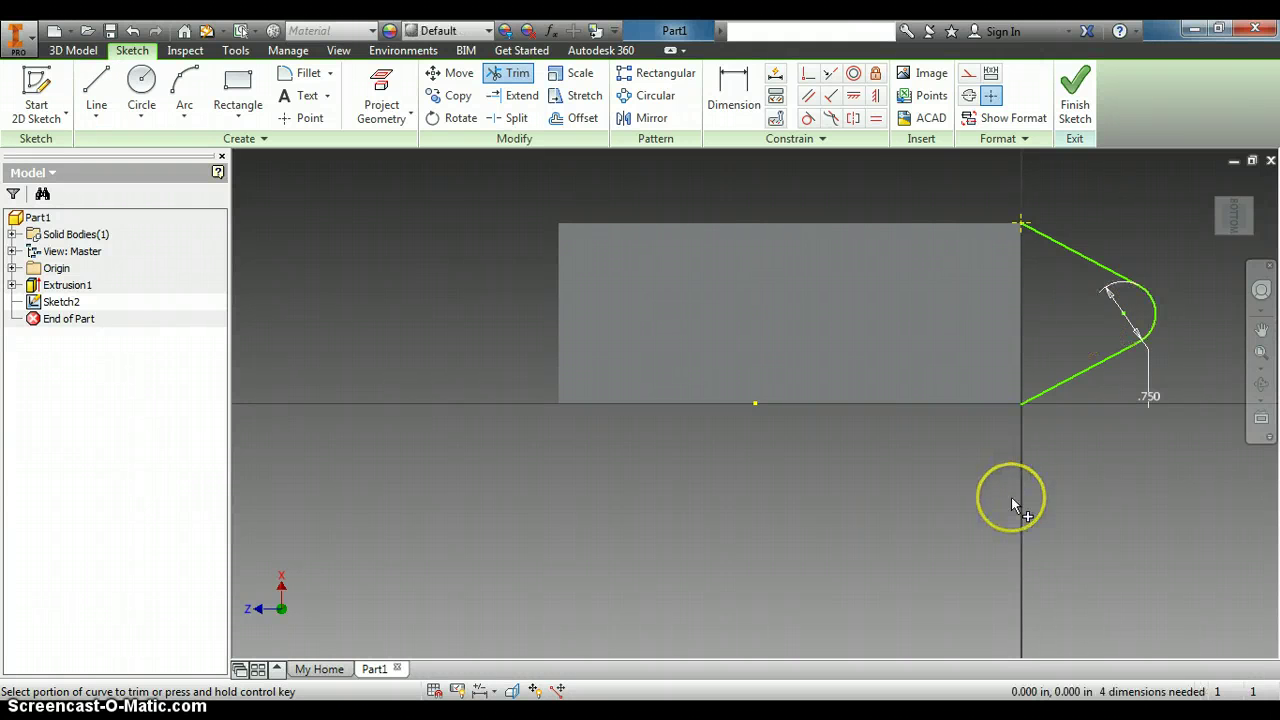
mouse_move(948, 481)
mouse_down()
mouse_move(814, 421)
mouse_move(620, 298)
mouse_up()
mouse_move(466, 198)
mouse_down()
mouse_move(440, 166)
mouse_move(420, 171)
mouse_move(595, 160)
mouse_up()
Step: Close the end profile with a line along the block's short edge, joining the outer ends of the two tangent lines
click(95, 88)
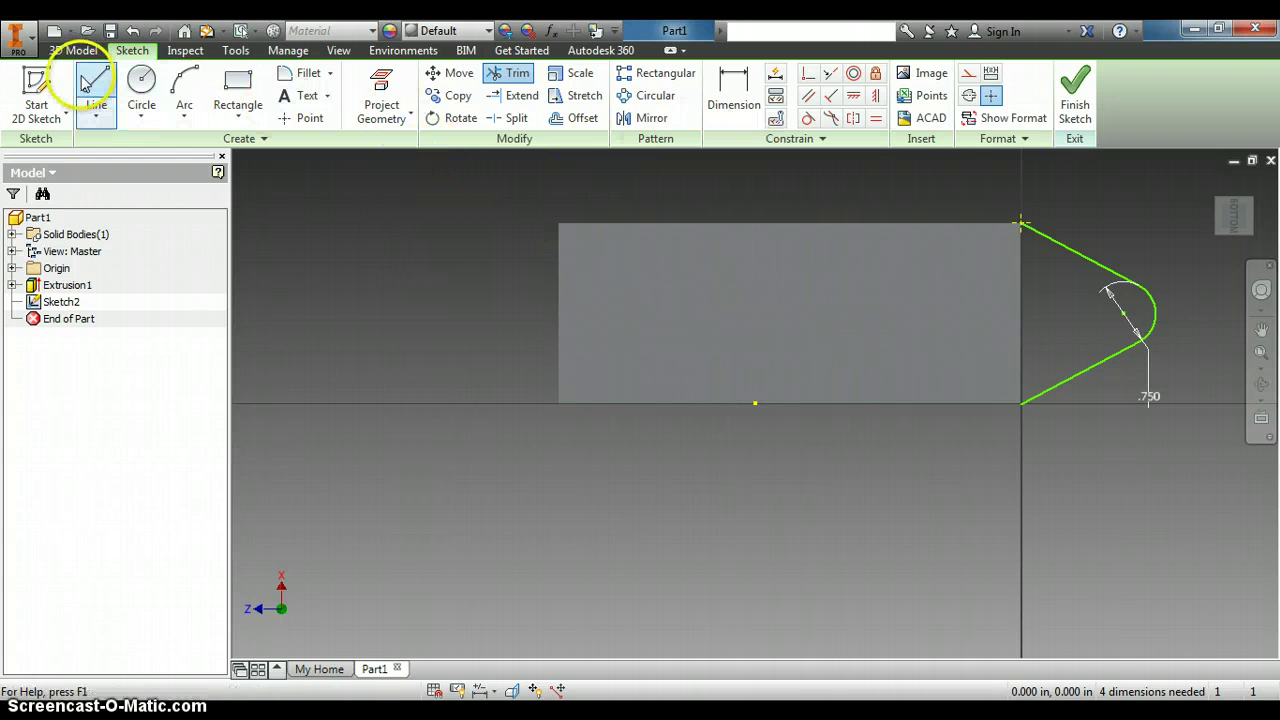
click(1021, 224)
drag(1021, 224, 1021, 403)
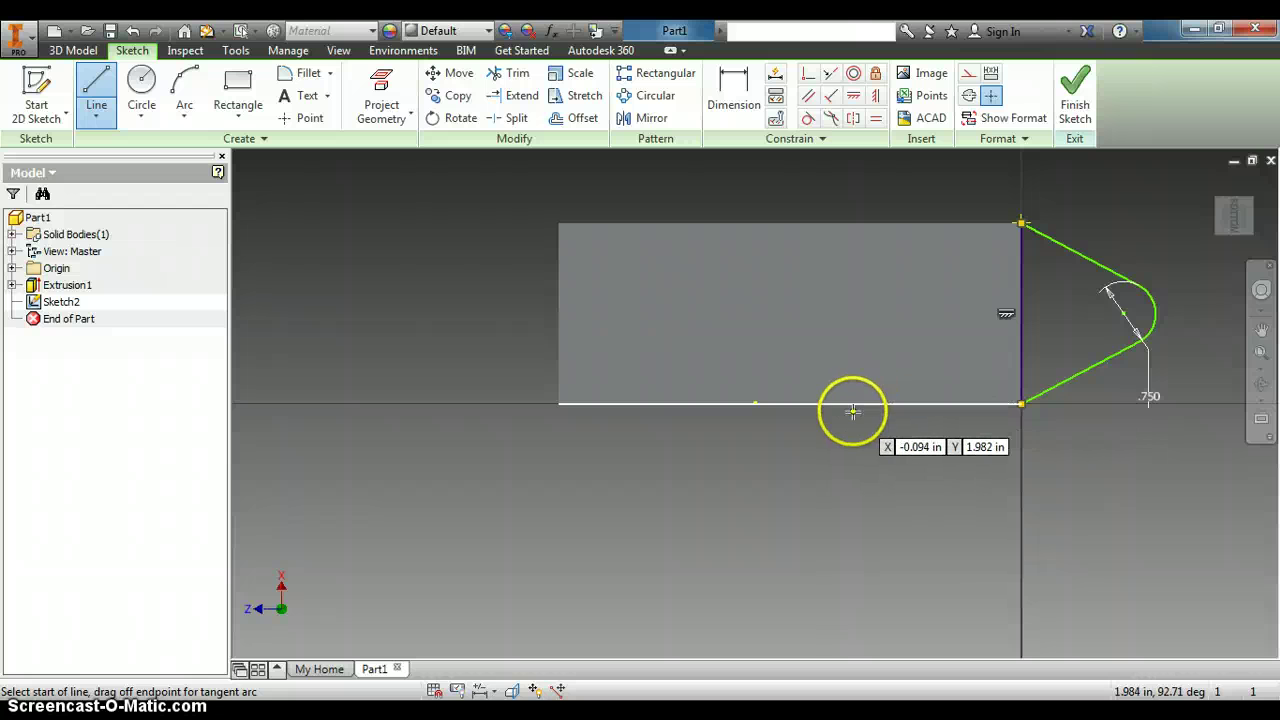
right_click(788, 318)
click(740, 318)
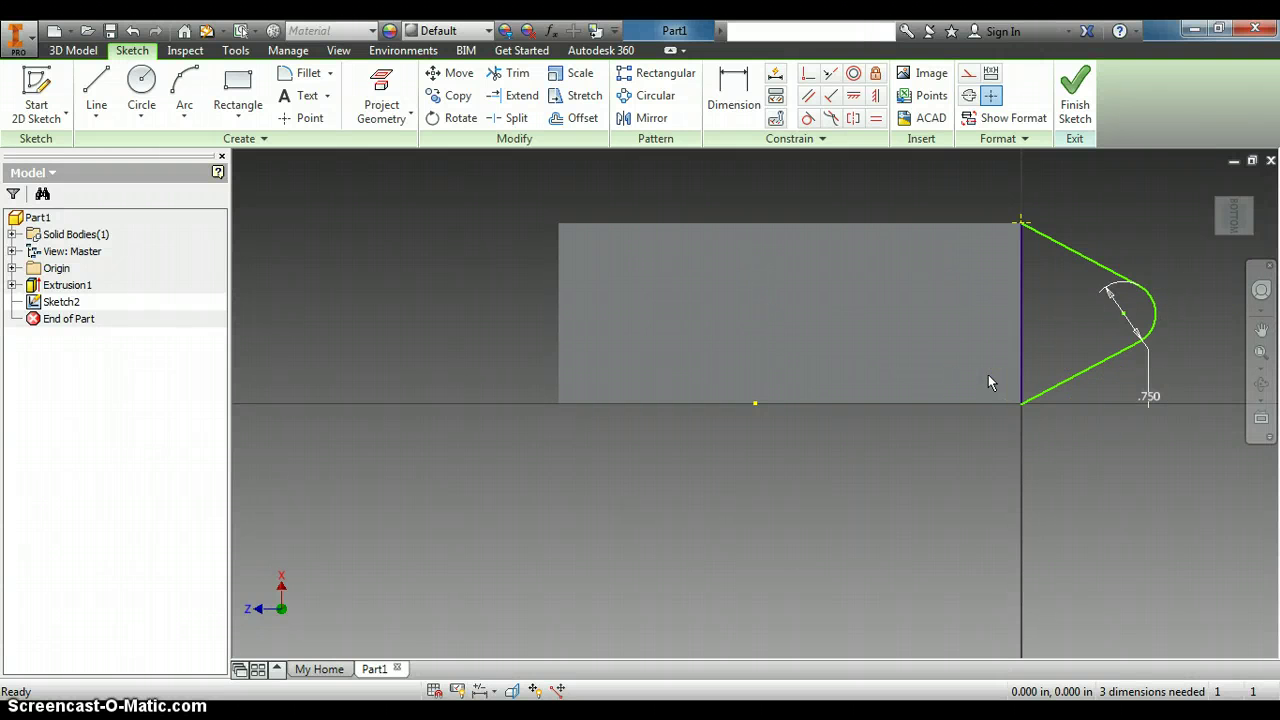
click(1101, 341)
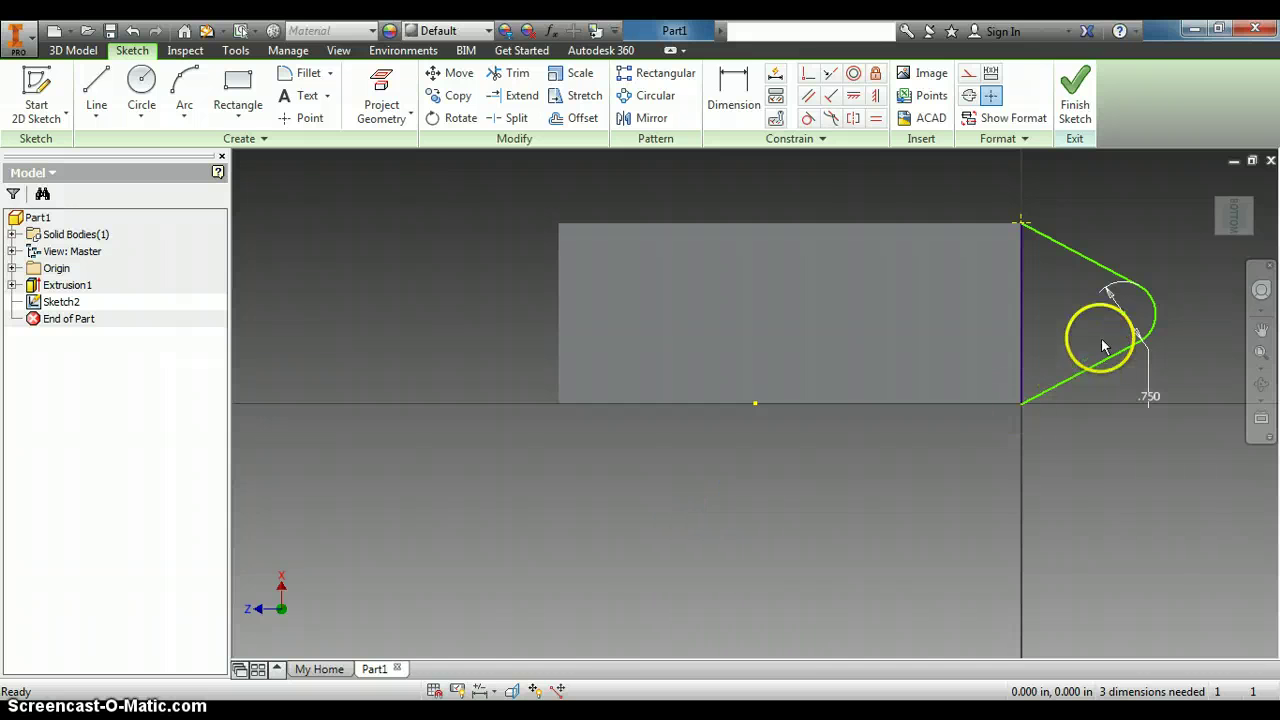
click(1156, 315)
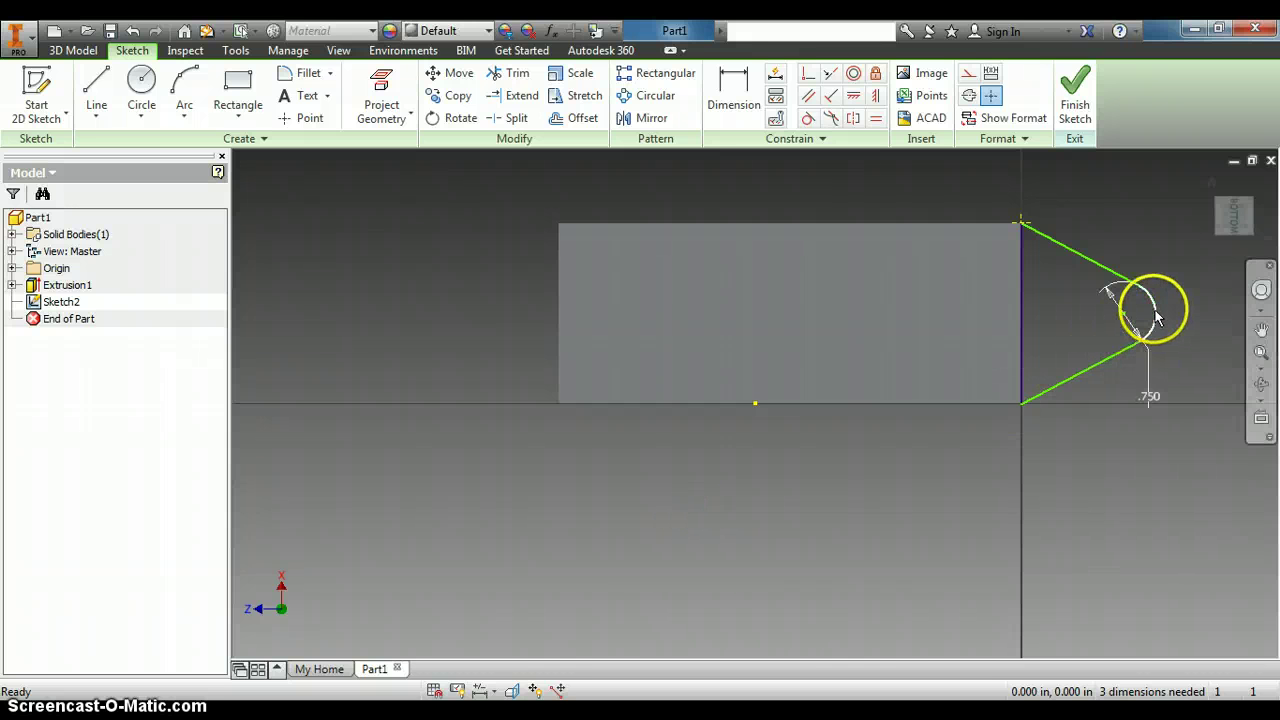
mouse_move(1156, 315)
mouse_down()
mouse_move(1151, 299)
mouse_move(1153, 330)
mouse_up()
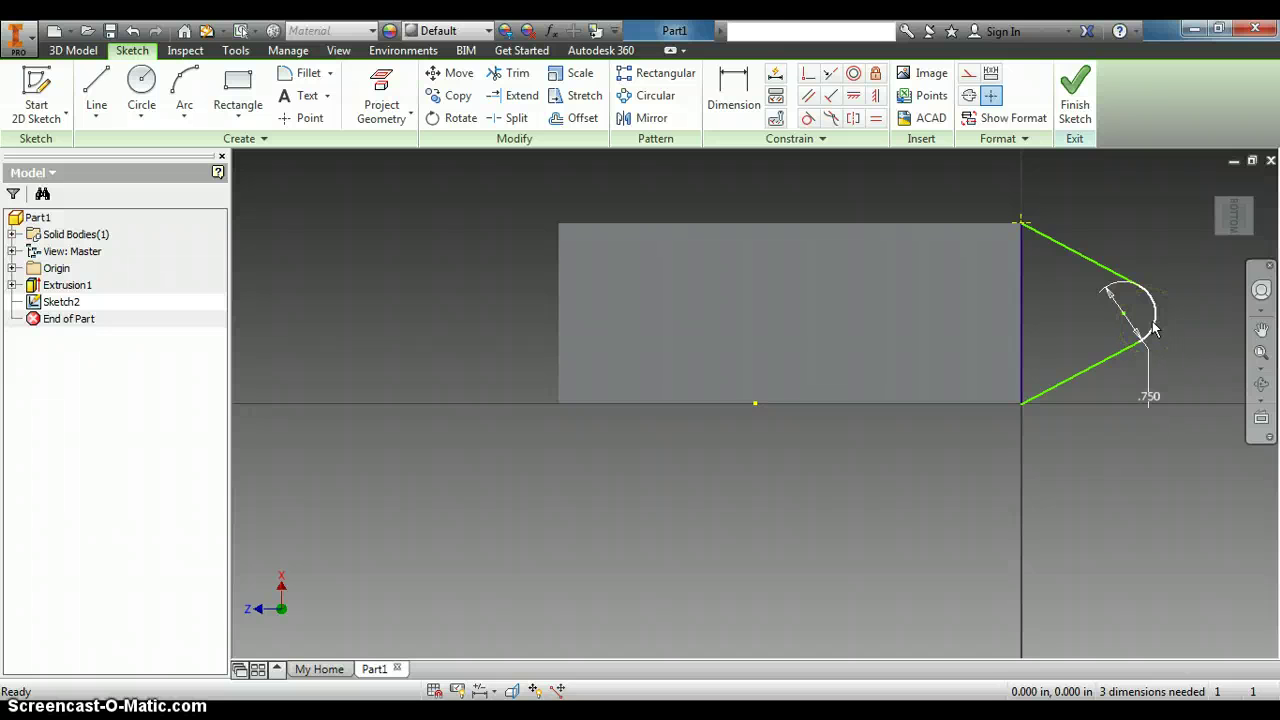
mouse_move(1156, 326)
mouse_down()
mouse_move(1017, 314)
mouse_move(1150, 322)
mouse_up()
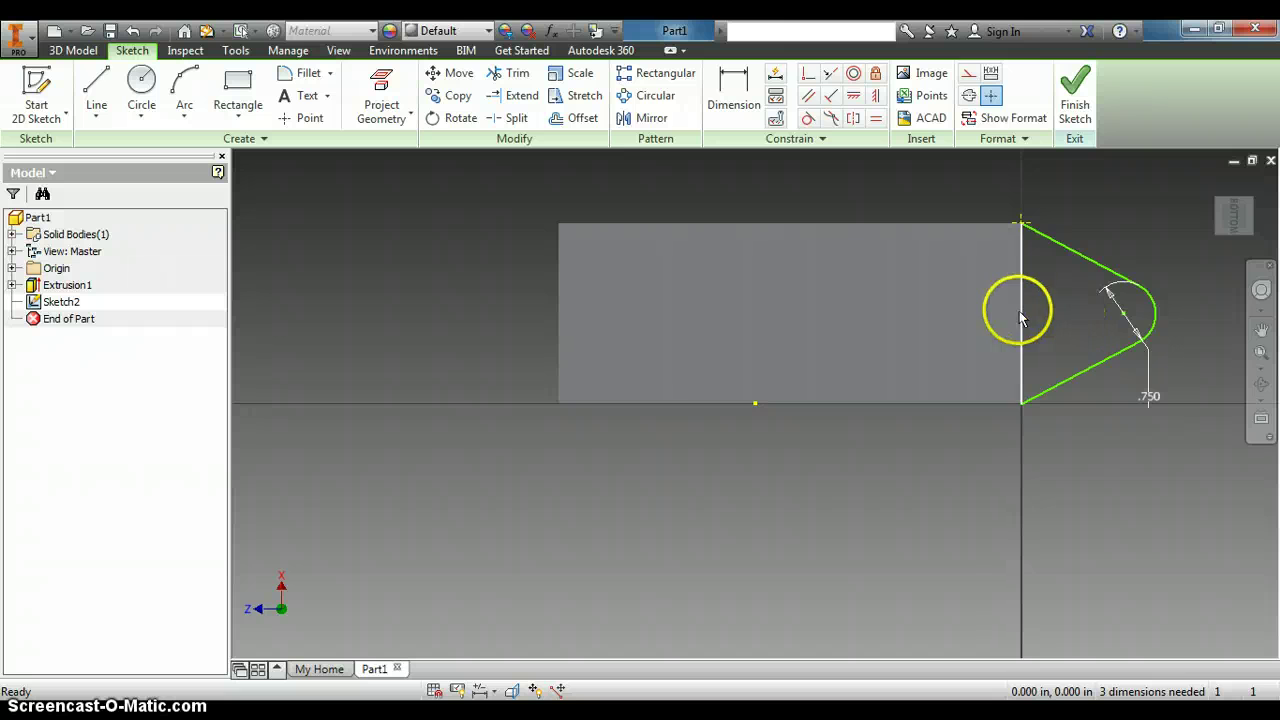
drag(1017, 305, 1011, 320)
Step: Dimension the distance from the closing line to the arc's centre and set it to 0.625 in
click(736, 90)
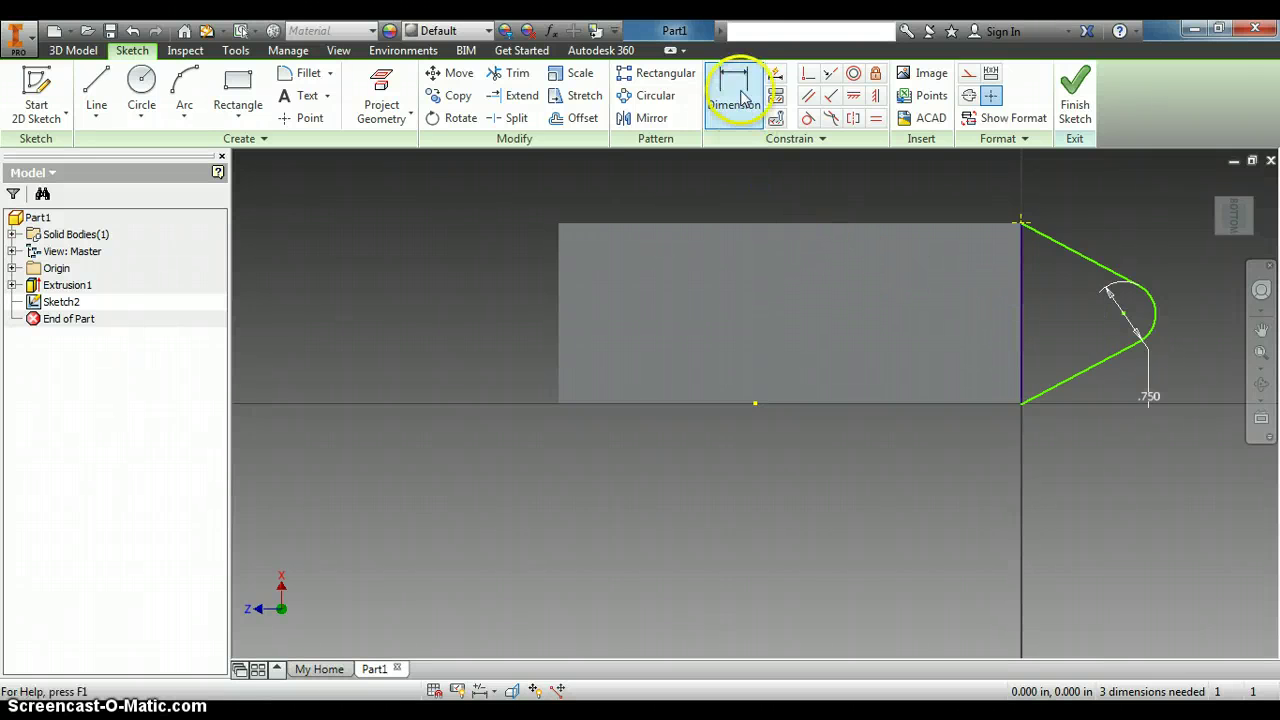
click(1023, 310)
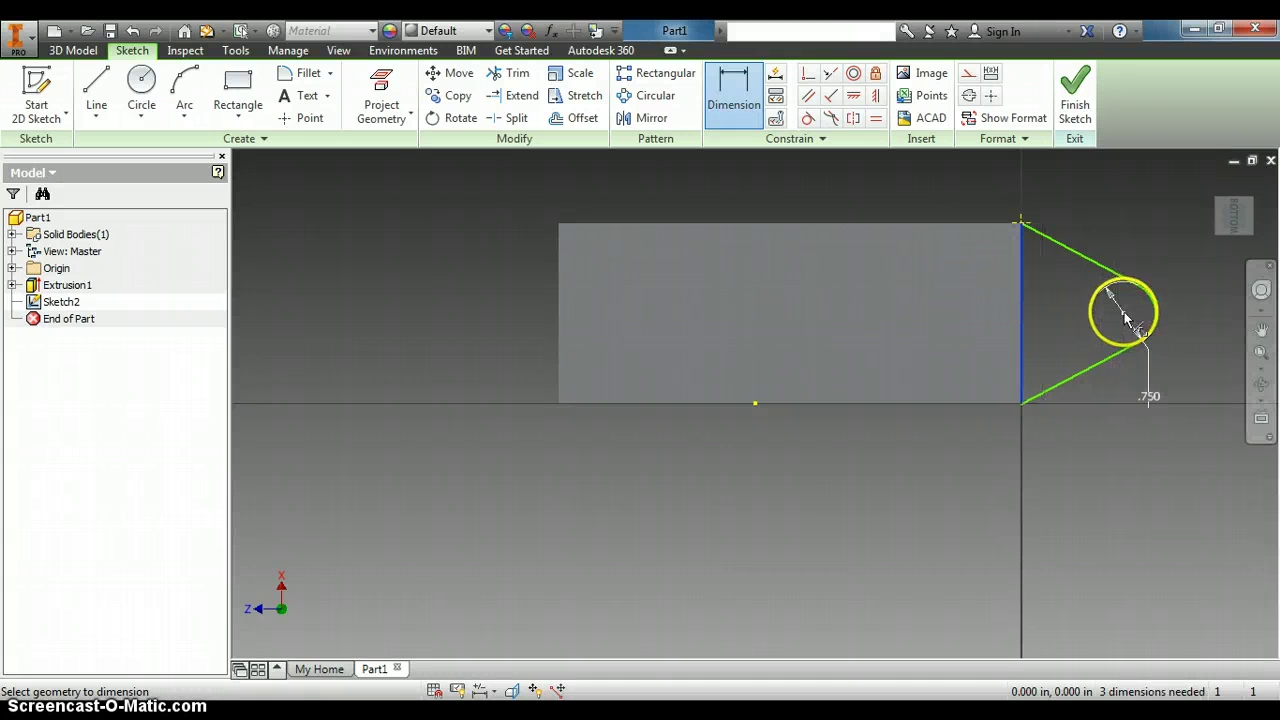
click(1127, 318)
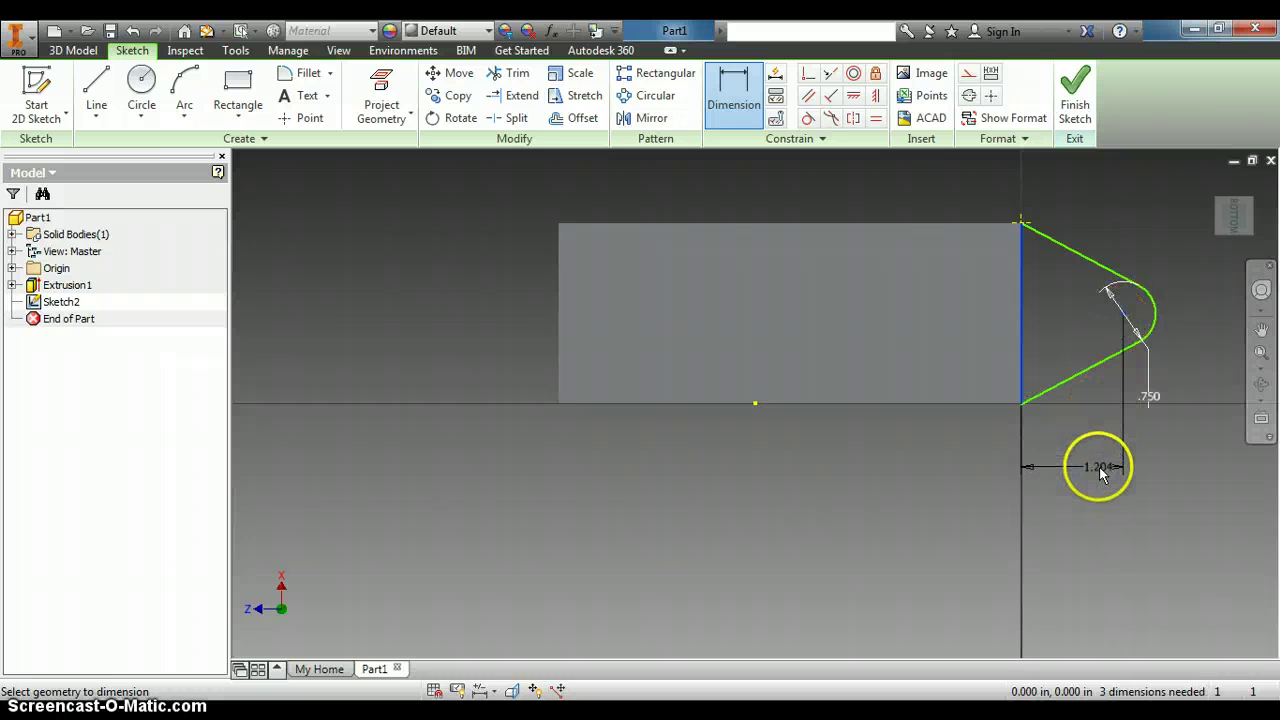
click(1100, 472)
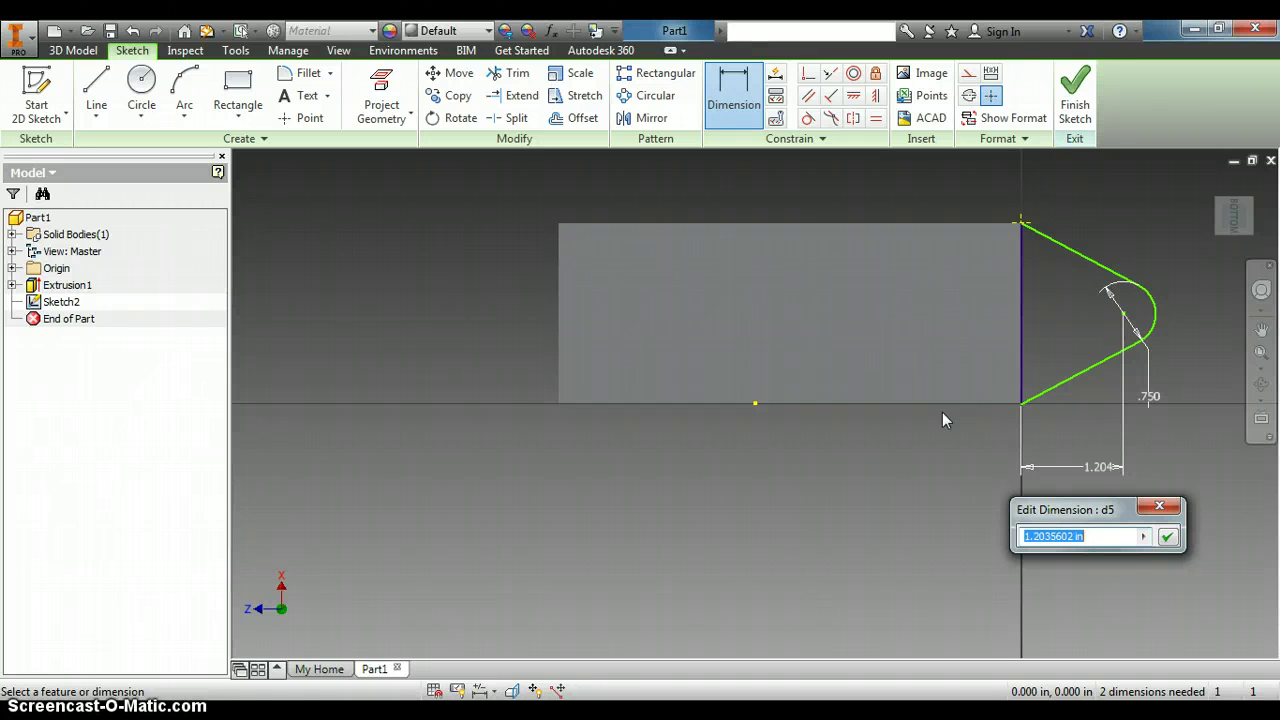
text(.625)
key(Return)
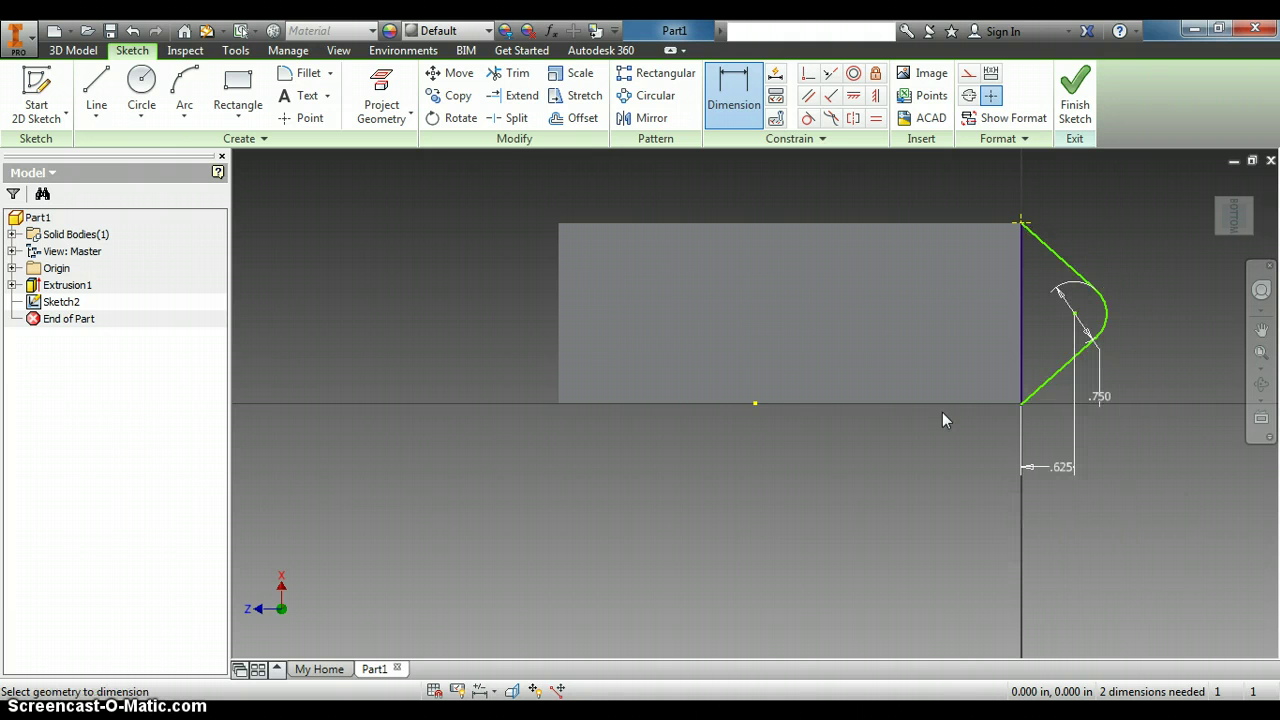
Step: Align the arc's centre with the midpoint of the closing line using a vertical constraint, and finish the sketch
click(876, 97)
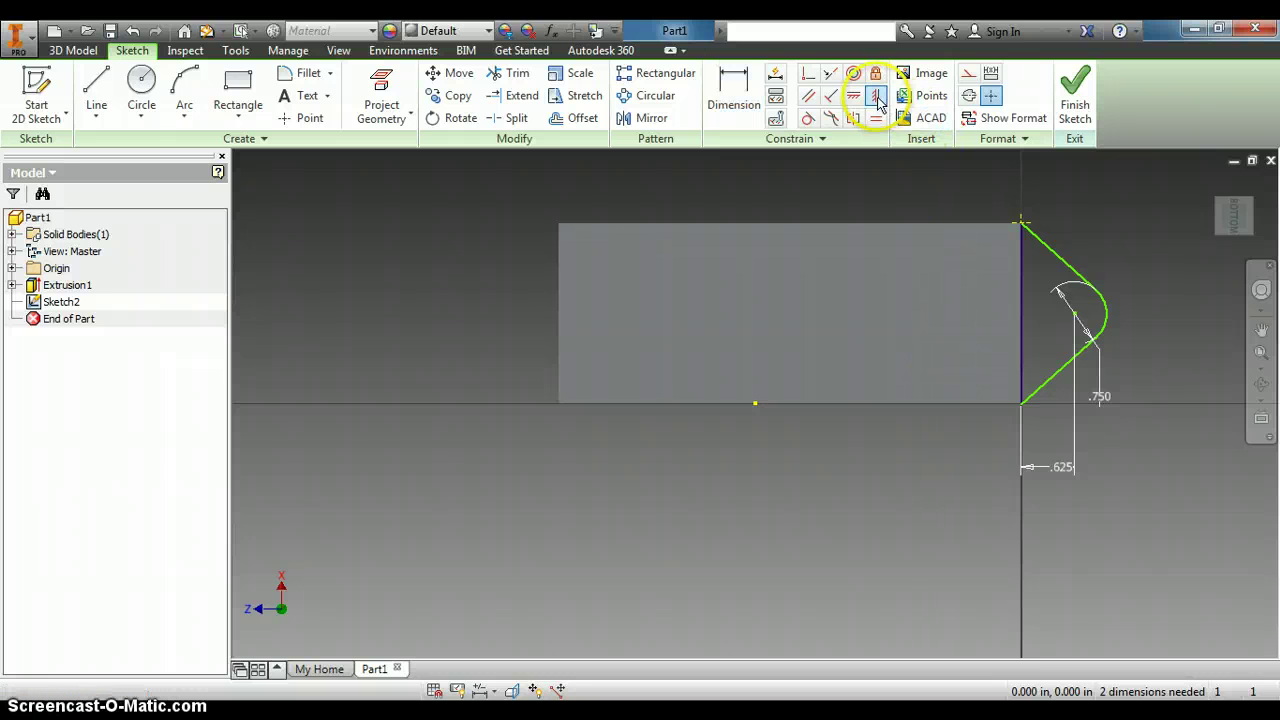
click(1074, 316)
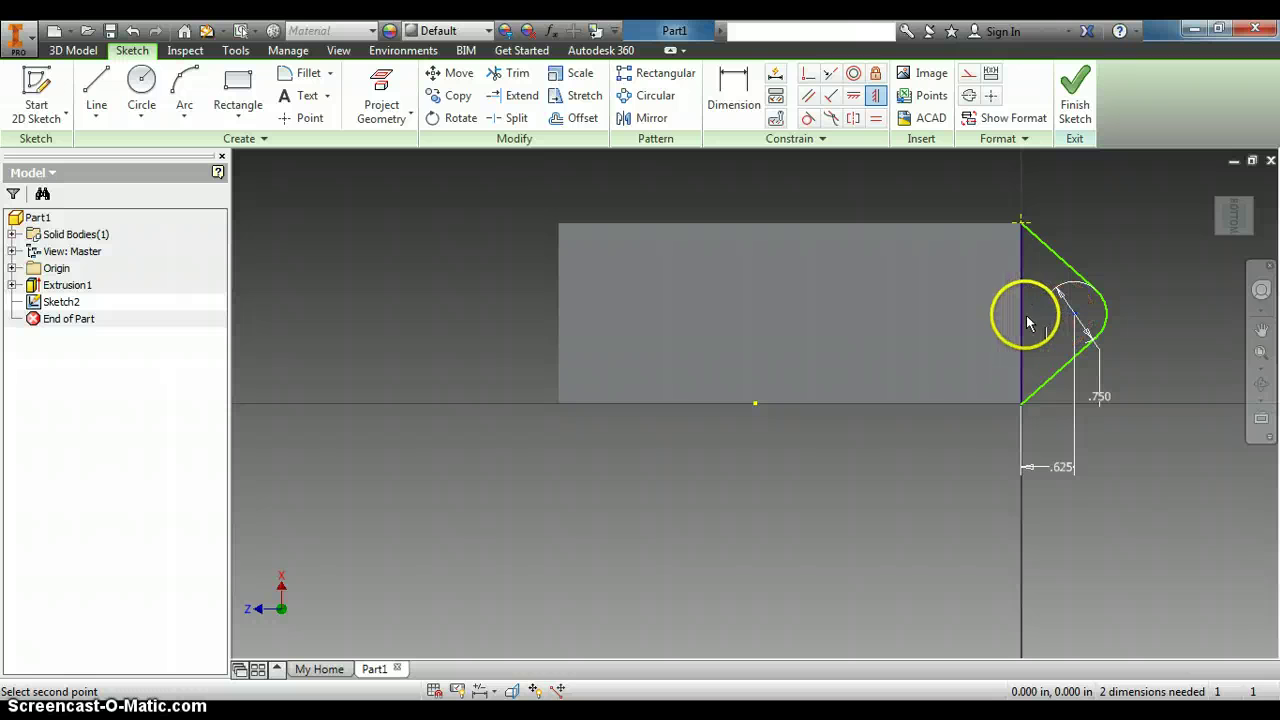
click(1021, 316)
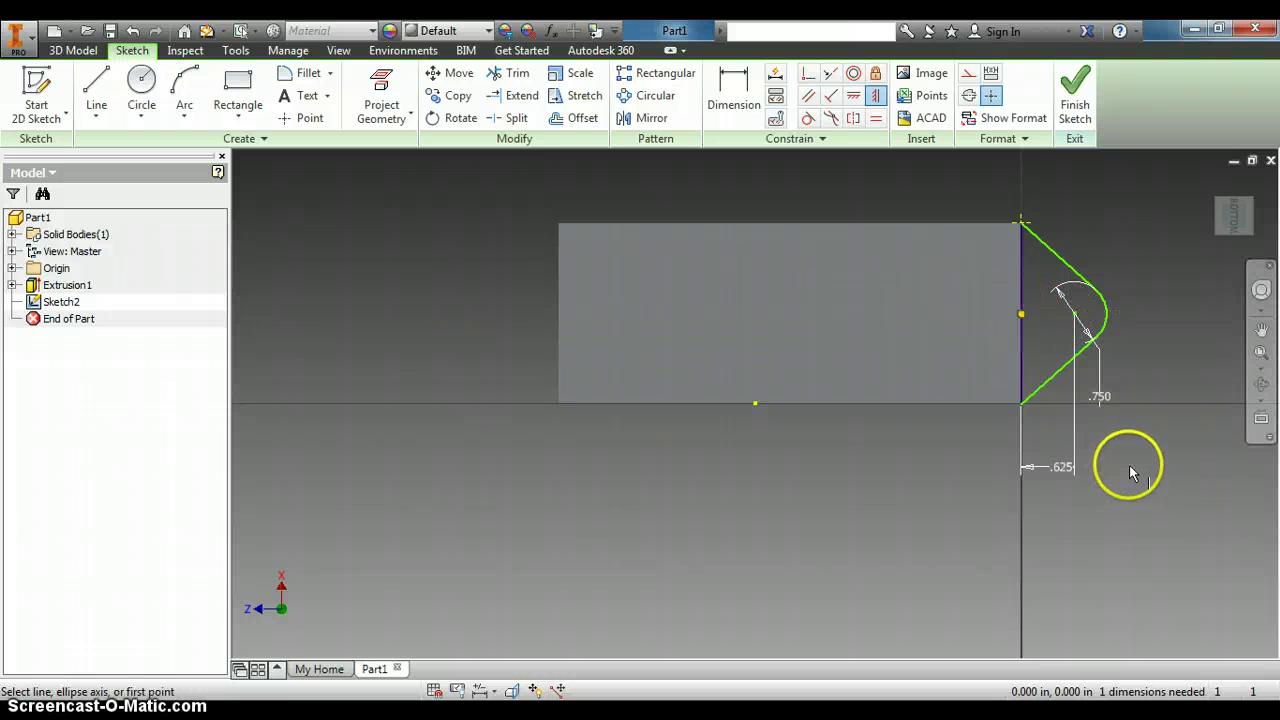
click(1077, 312)
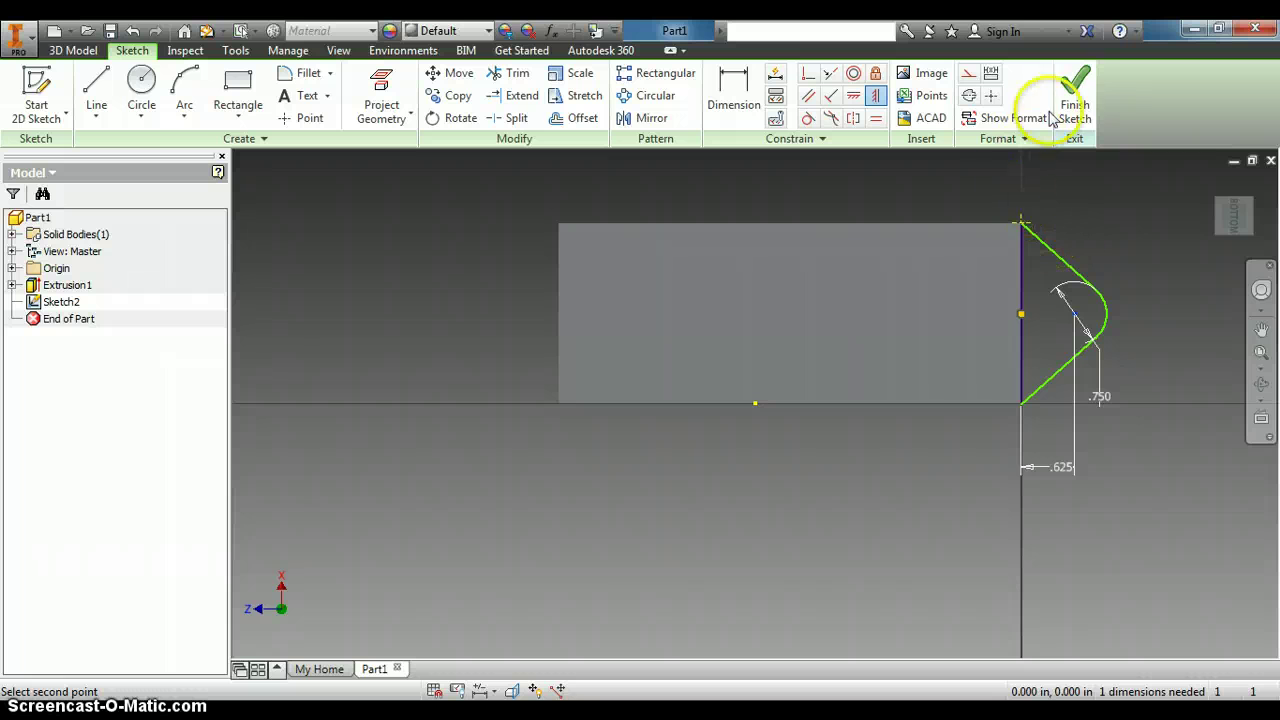
click(1070, 92)
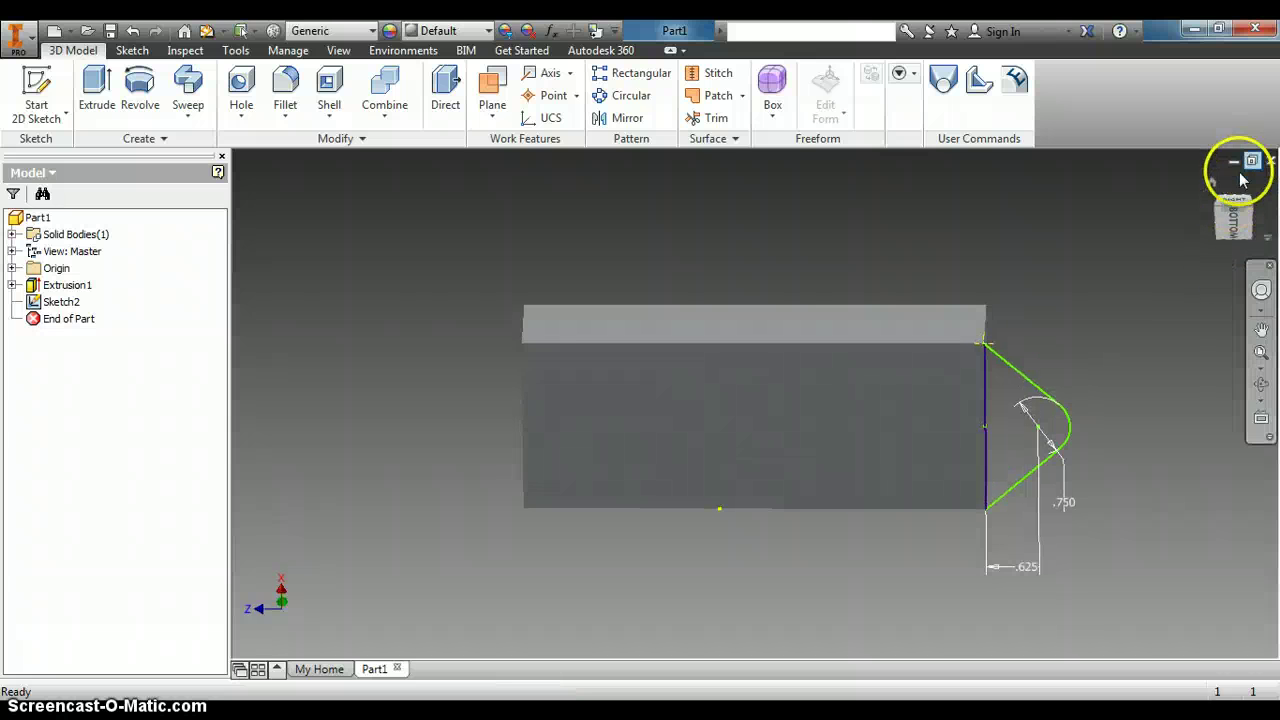
Step: Extrude the tapered end profile 0.5 in upward, in the flipped direction, as a join with the block
drag(1235, 208, 1198, 358)
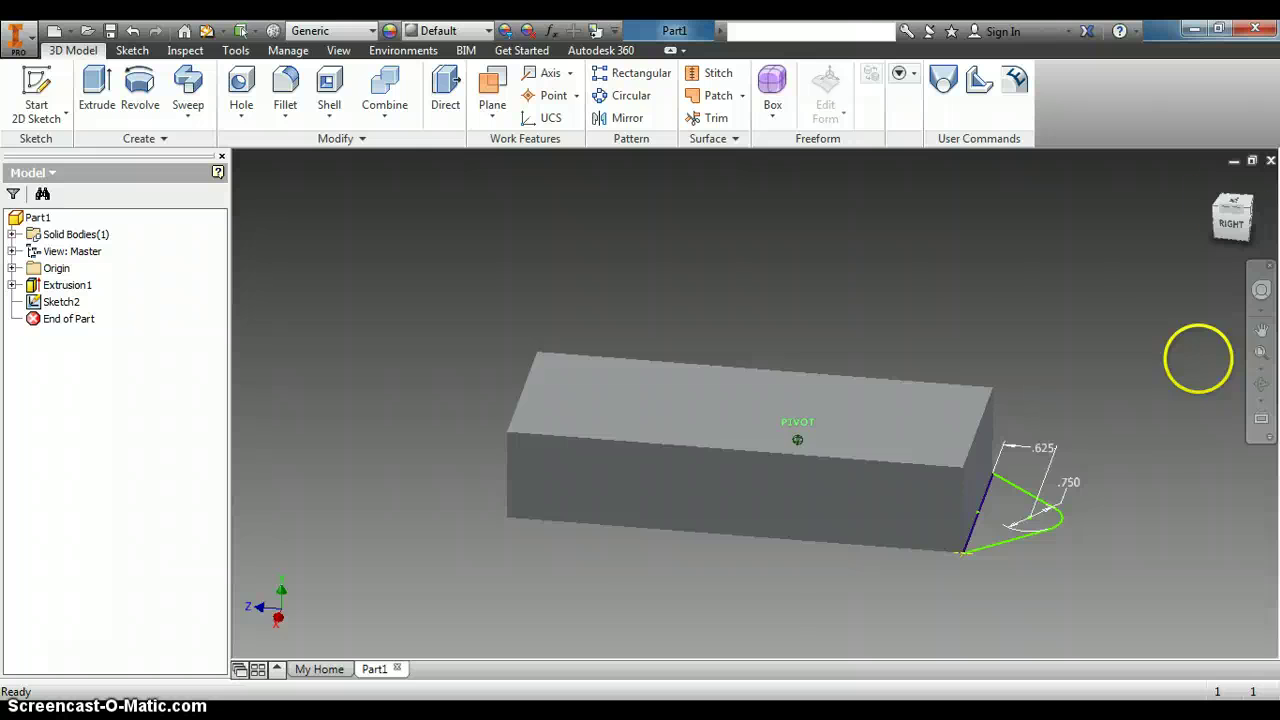
click(100, 90)
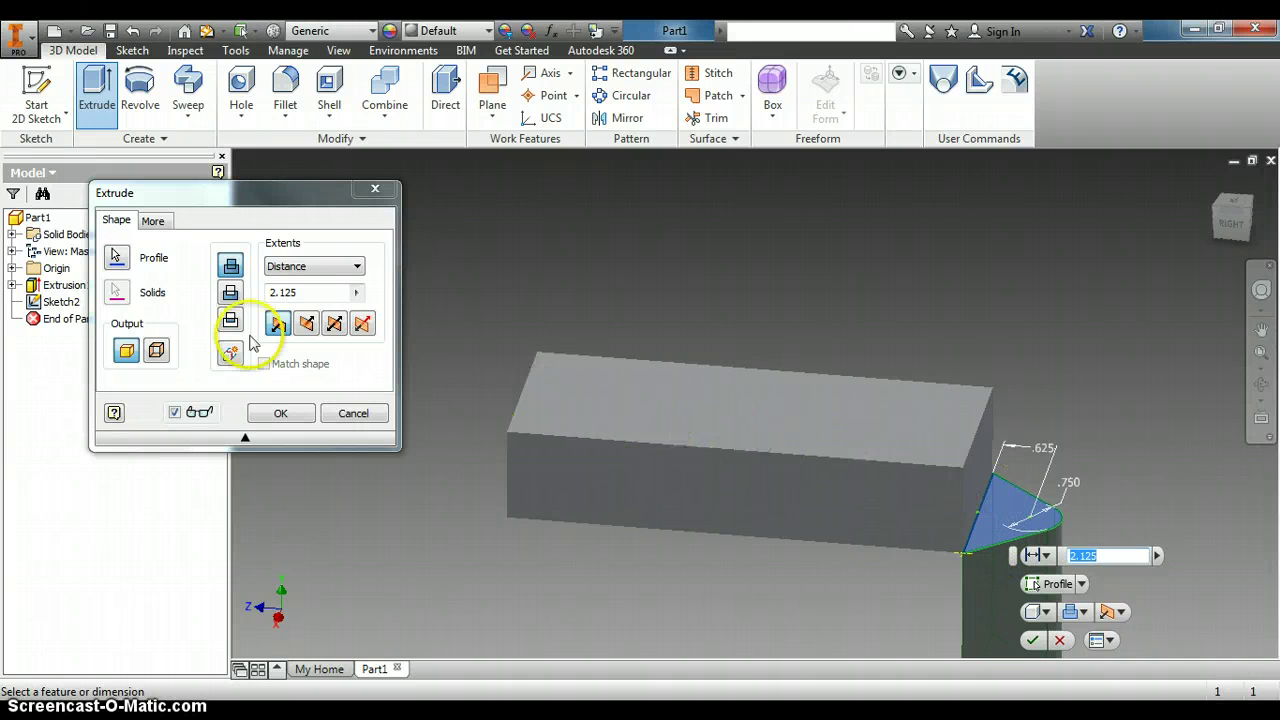
click(308, 325)
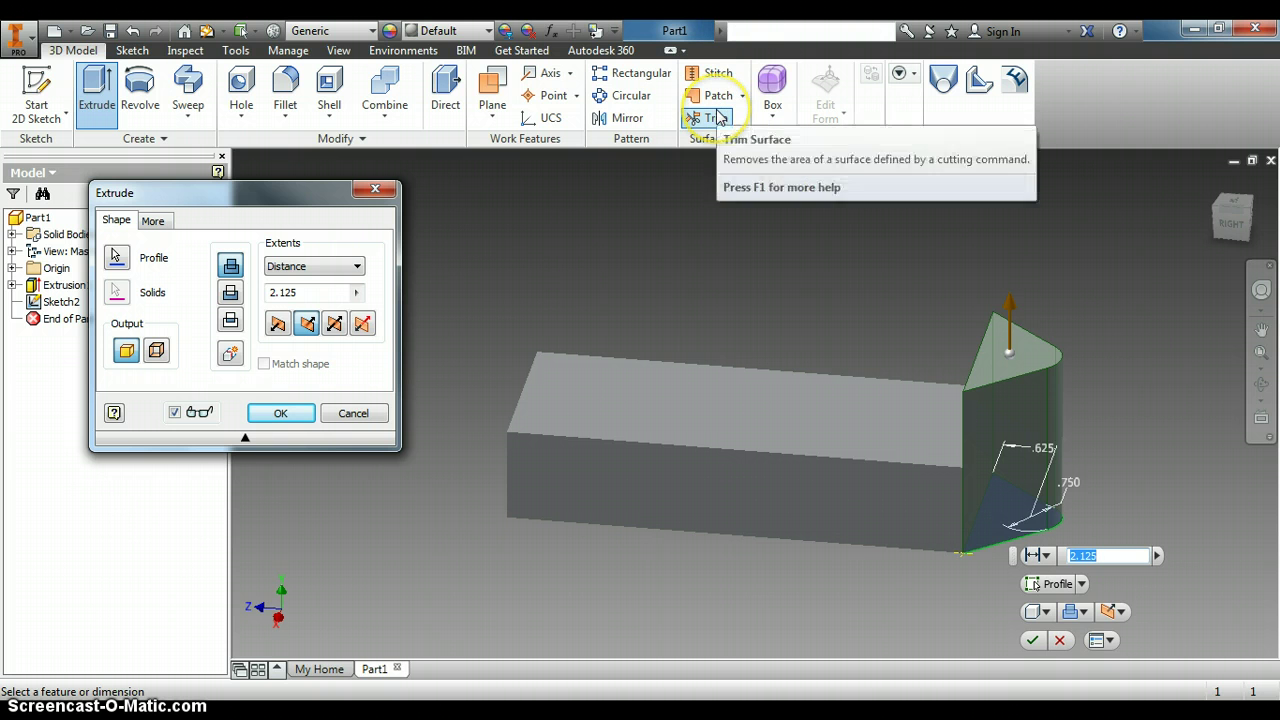
click(1111, 556)
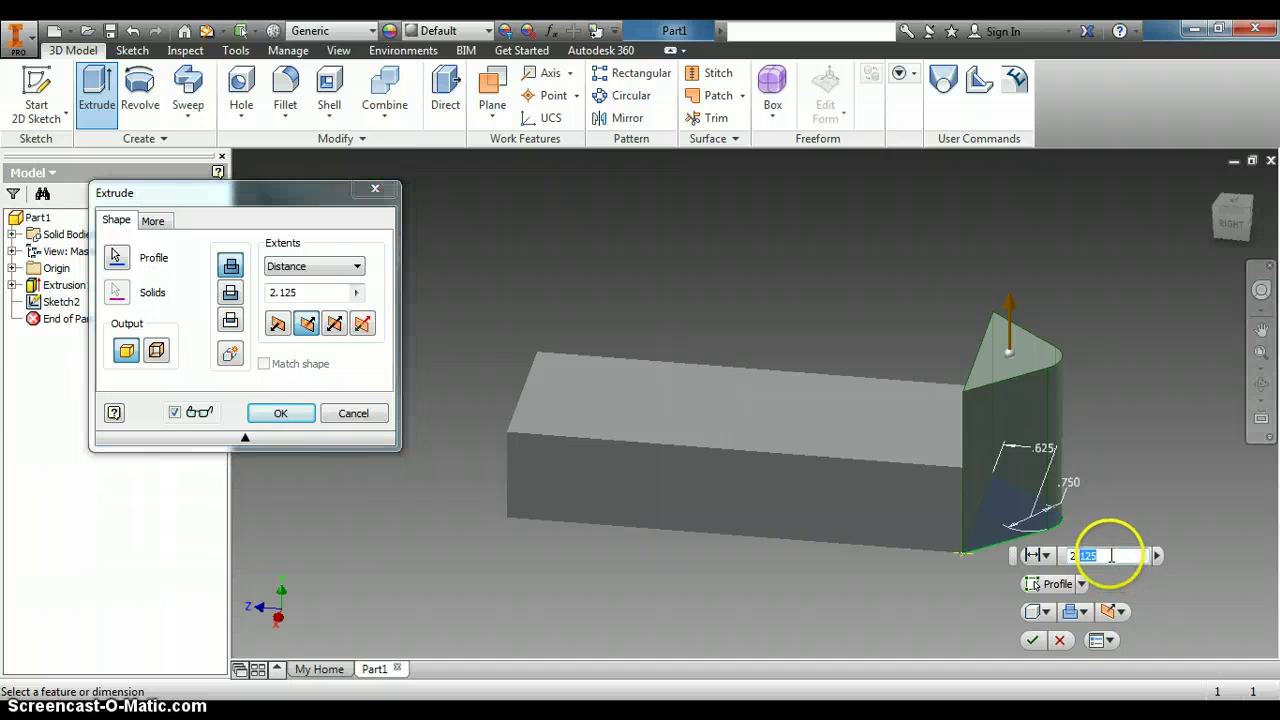
text(.5)
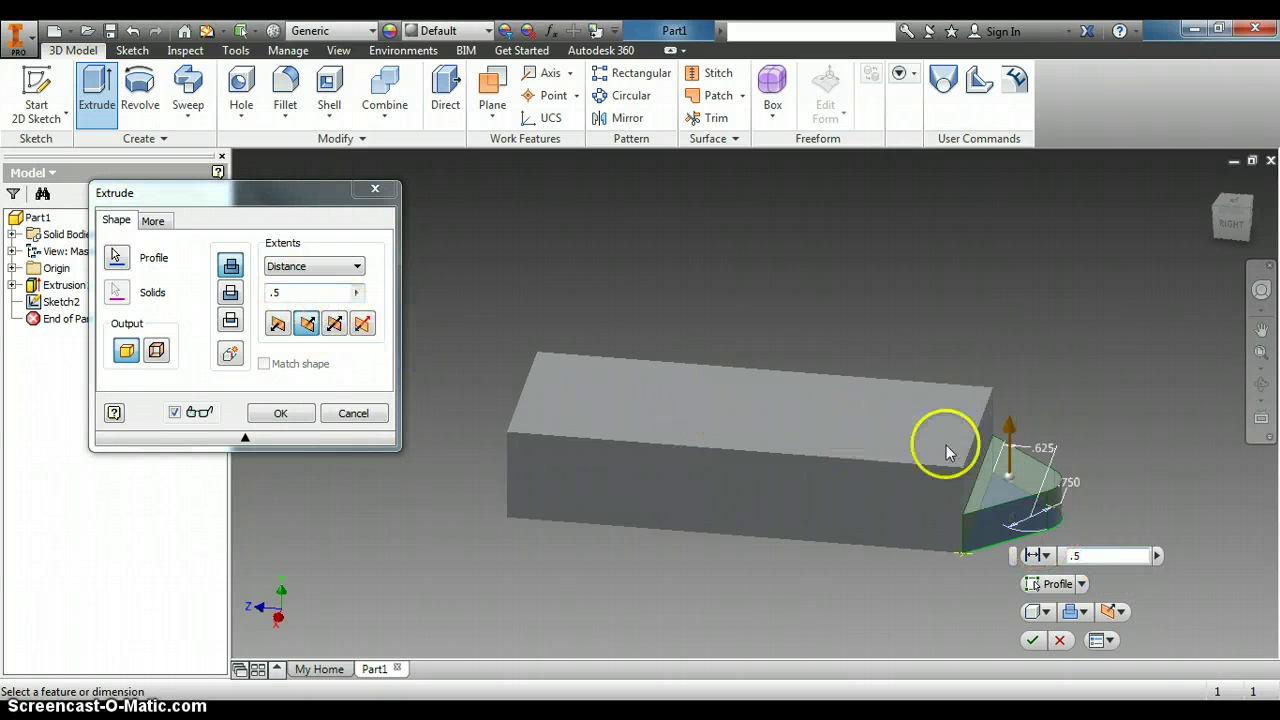
click(1032, 640)
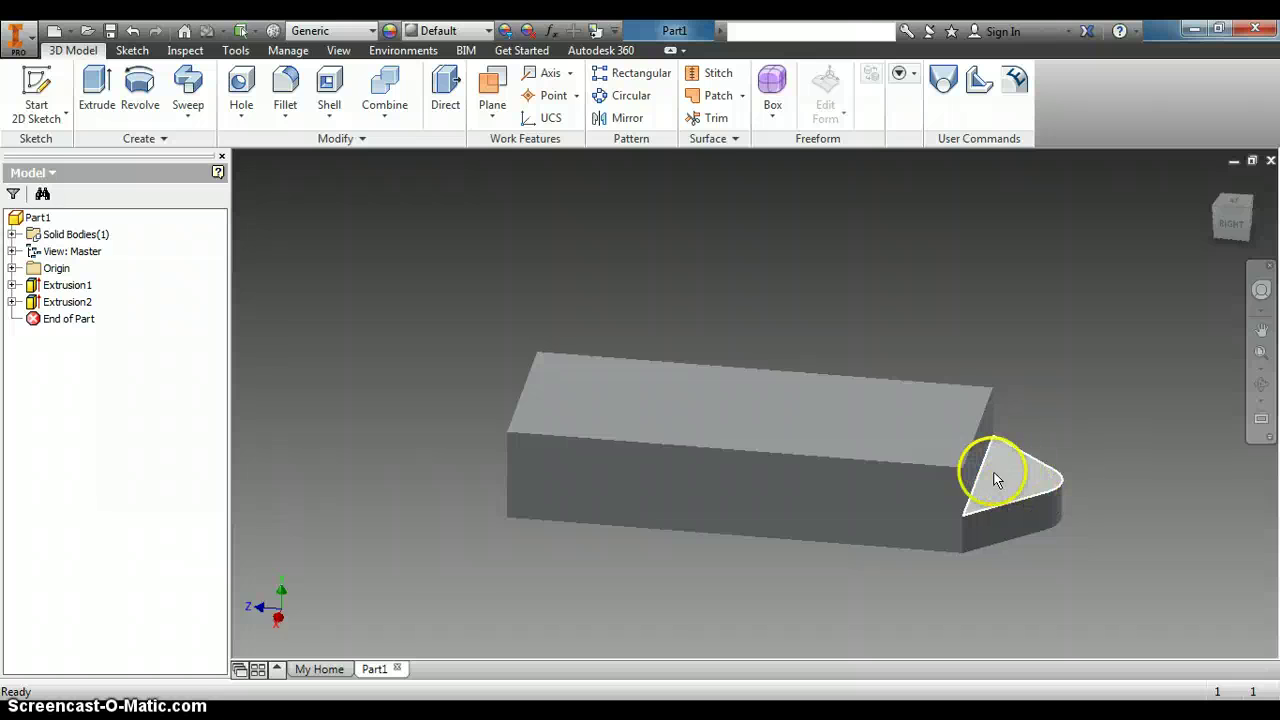
Step: Start a sketch on the upper face of the tapered end and draw a circle about 0.33 in in diameter near its rounded tip
click(36, 90)
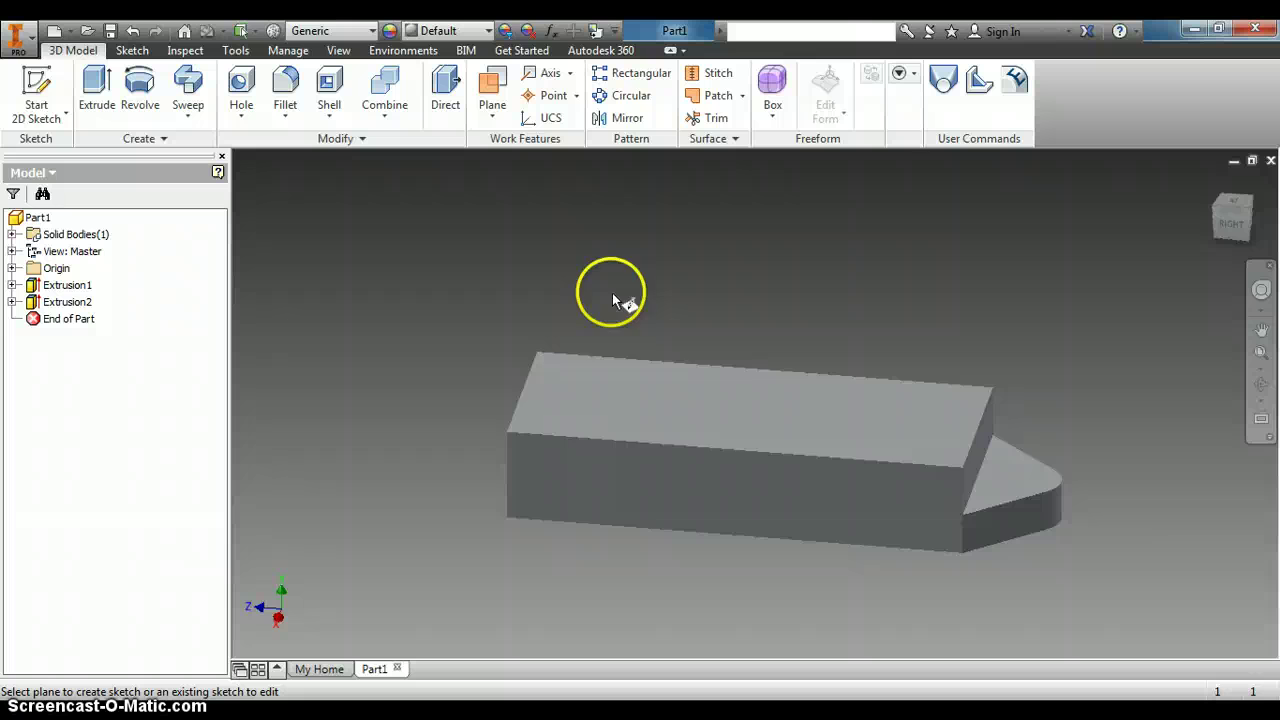
click(1018, 484)
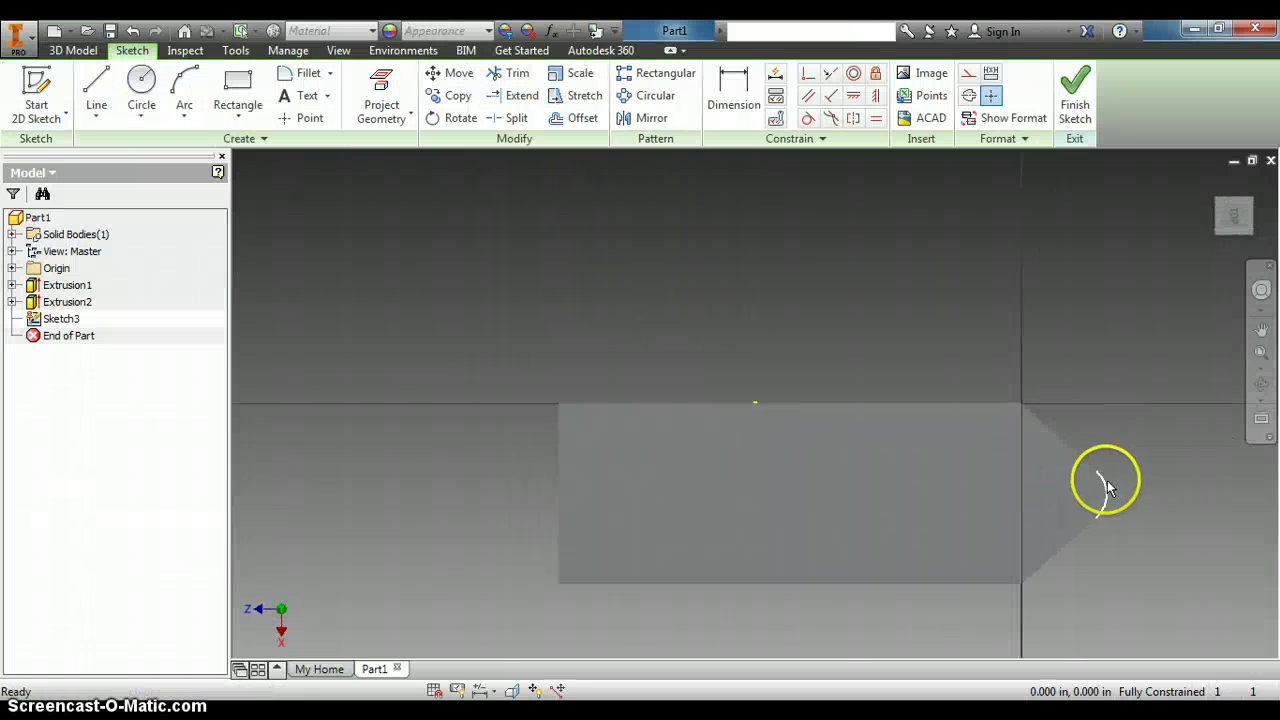
click(141, 90)
click(1071, 495)
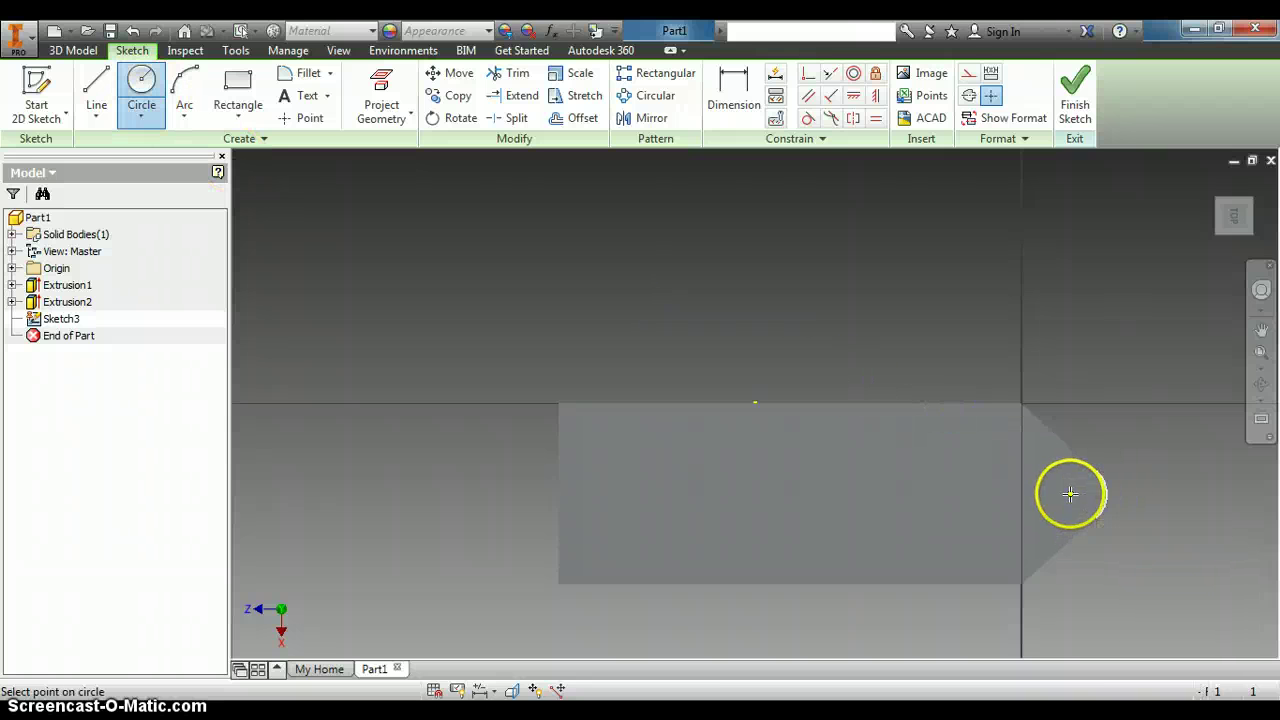
click(1074, 505)
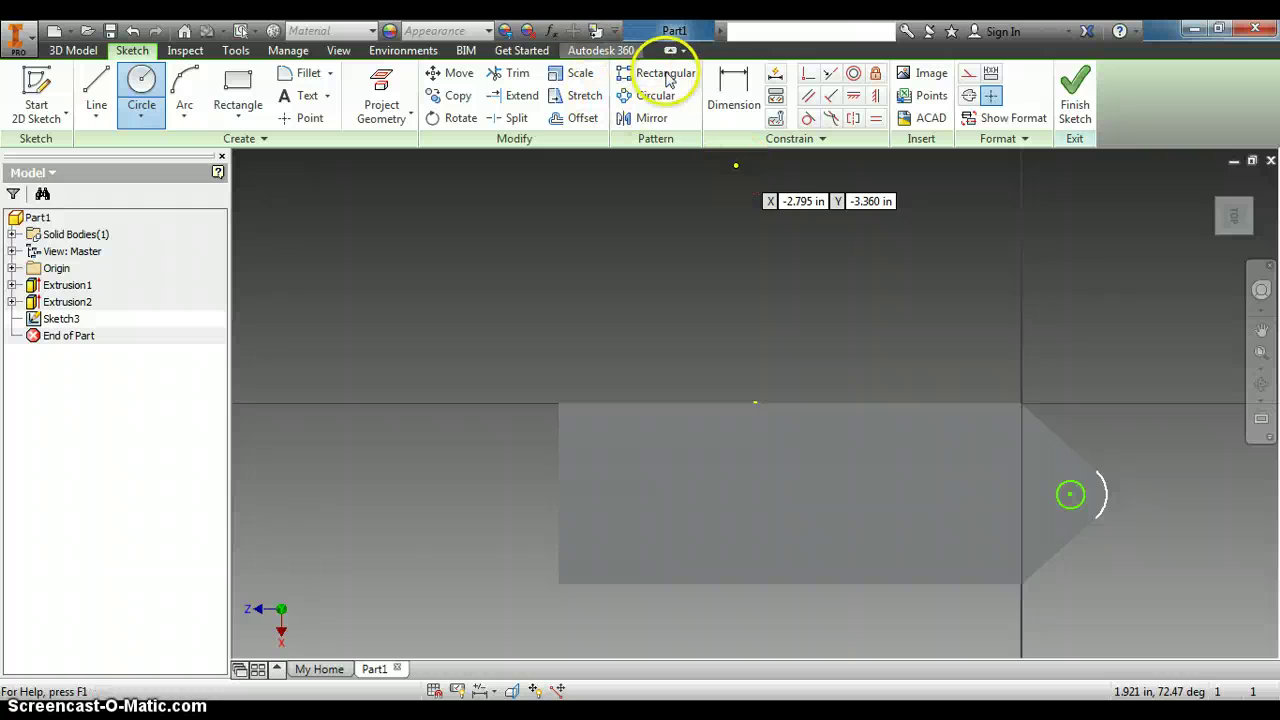
Step: Dimension the circle's diameter and set it to 0.313 in
click(732, 88)
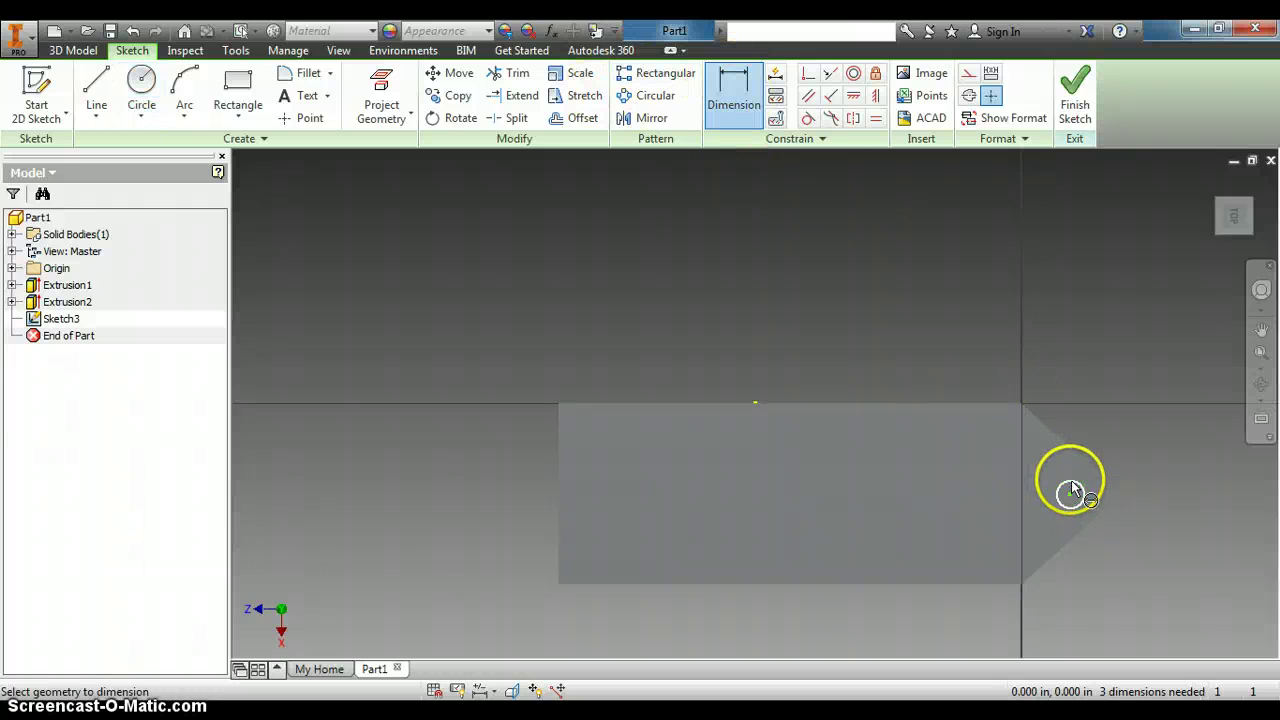
click(1070, 495)
click(1125, 437)
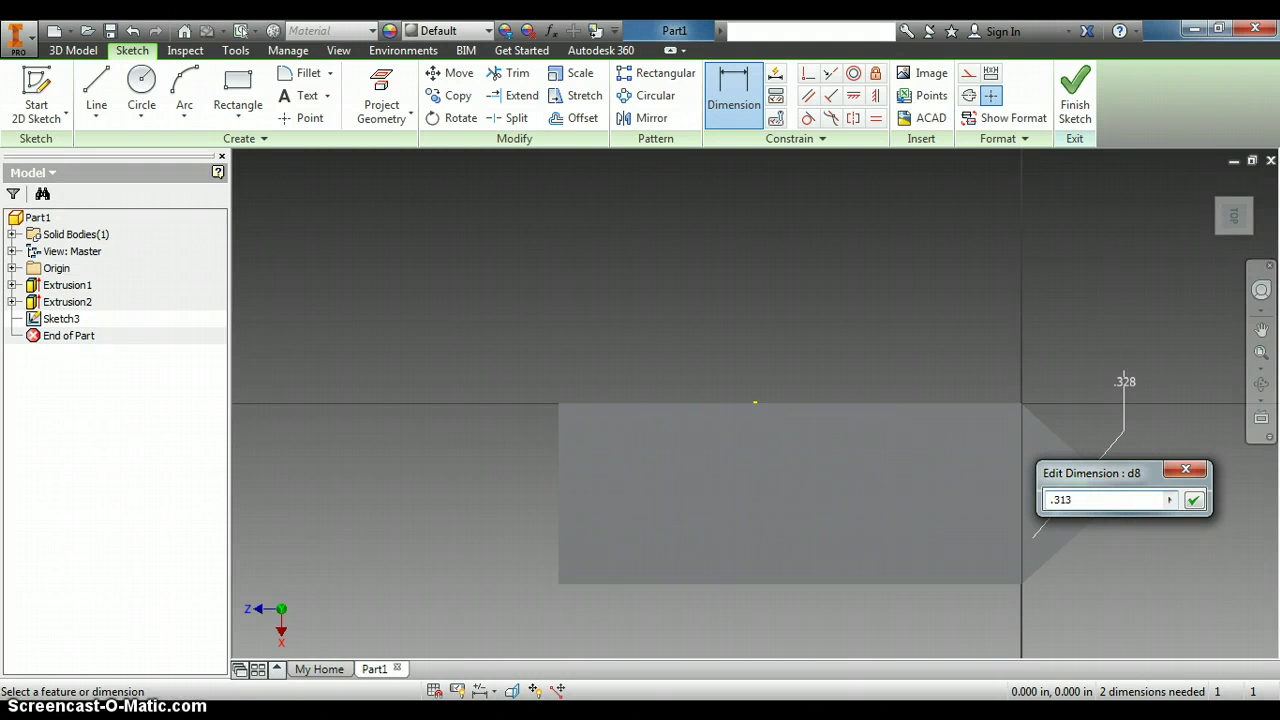
text(.313)
key(Return)
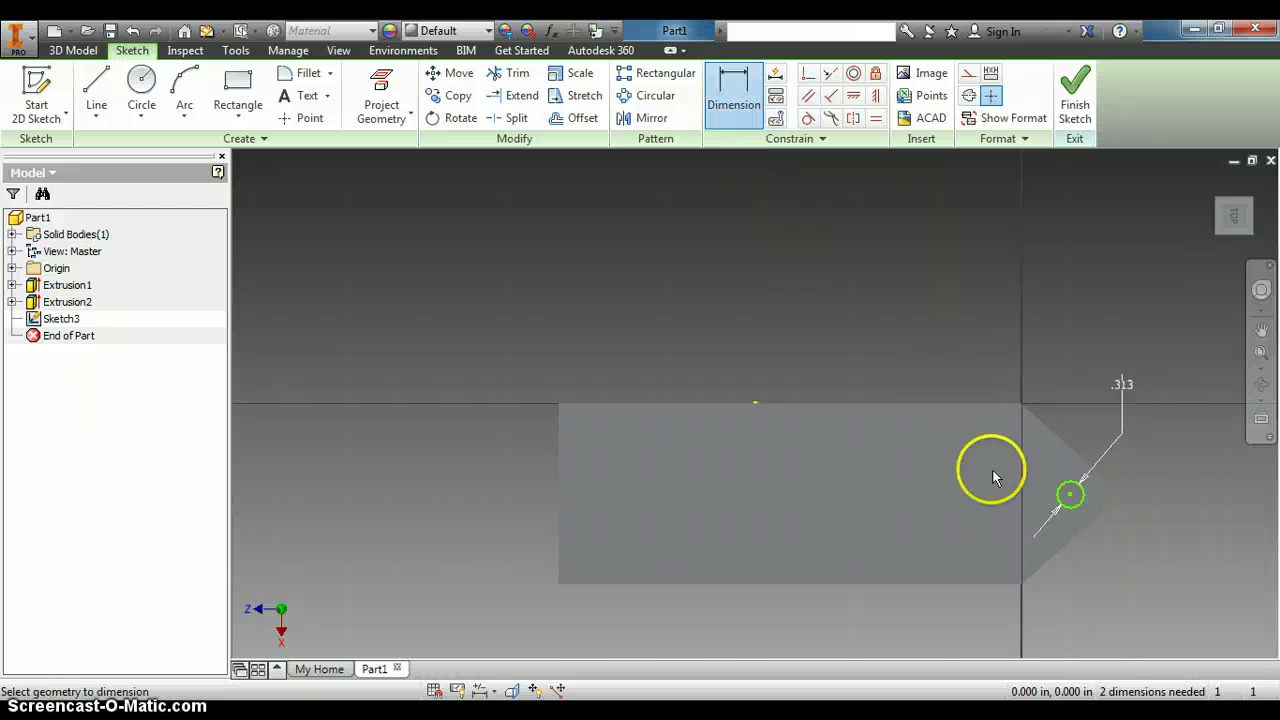
Step: Try to dimension the circle's centre from the block's short edge
click(1021, 511)
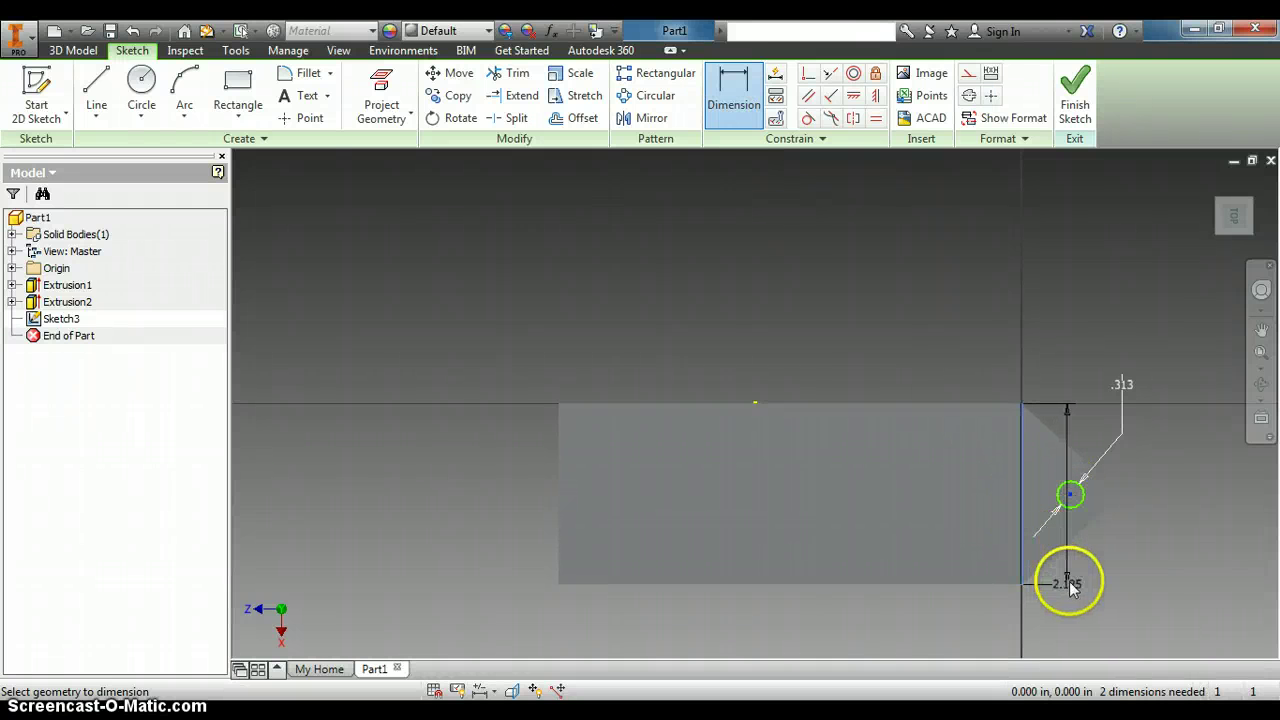
click(1071, 494)
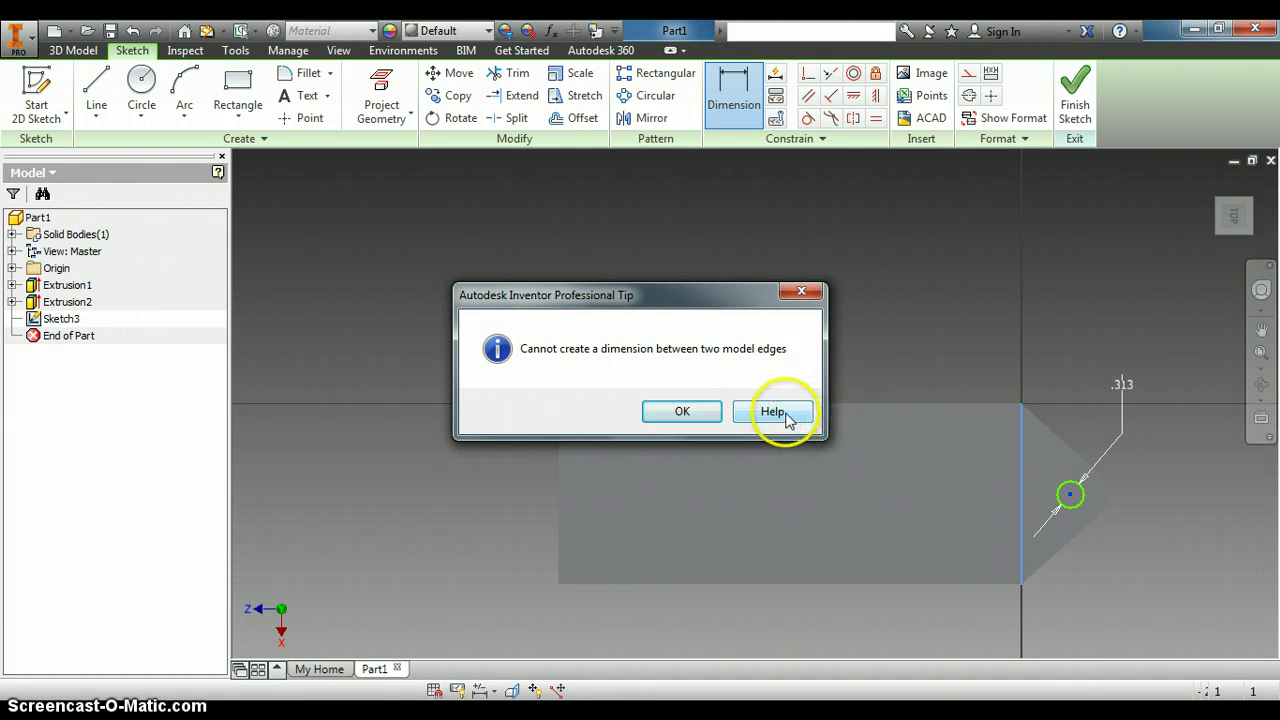
click(684, 410)
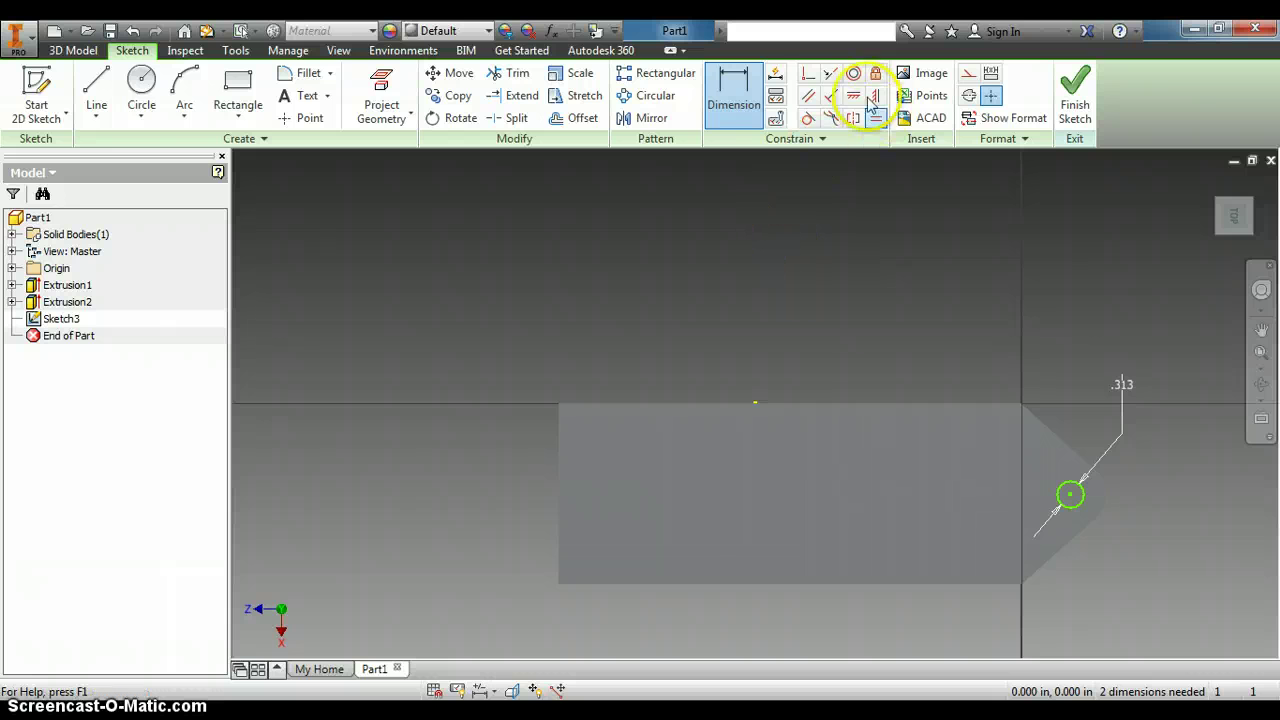
Step: Draw a construction line along the block's short edge, between its two corners at the base of the tapered end
click(100, 88)
click(968, 73)
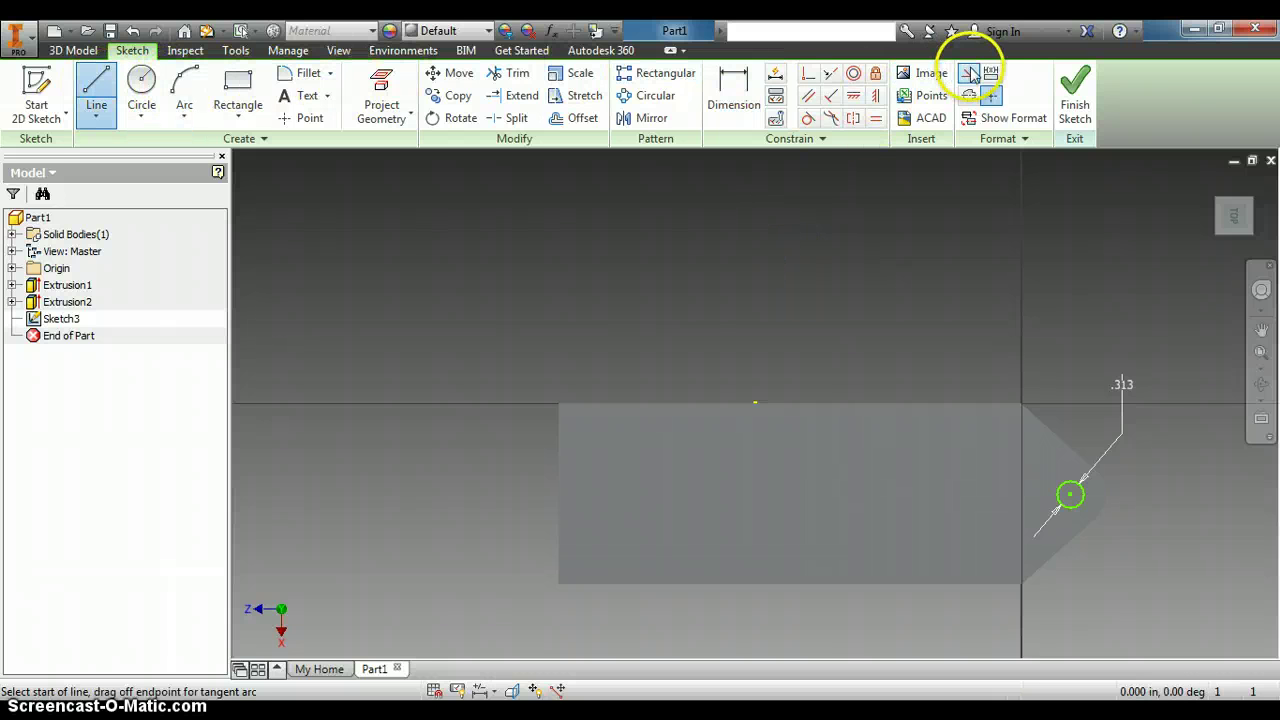
click(1022, 403)
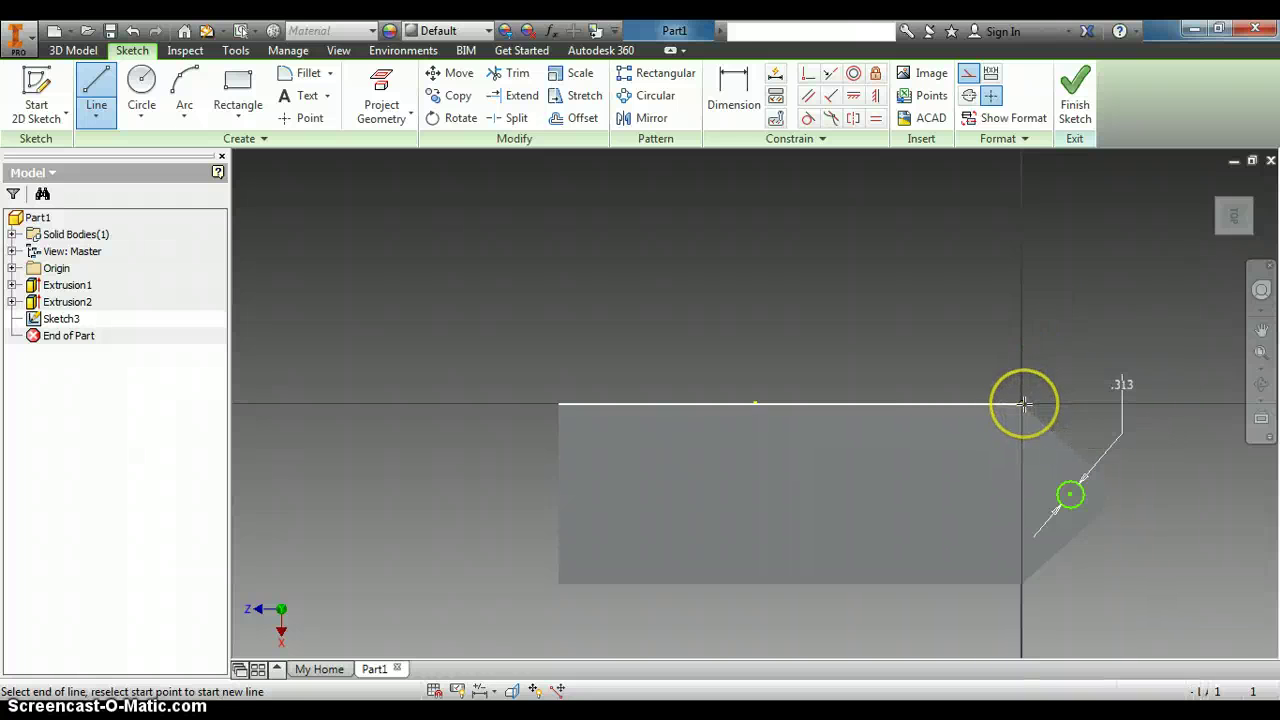
click(1021, 584)
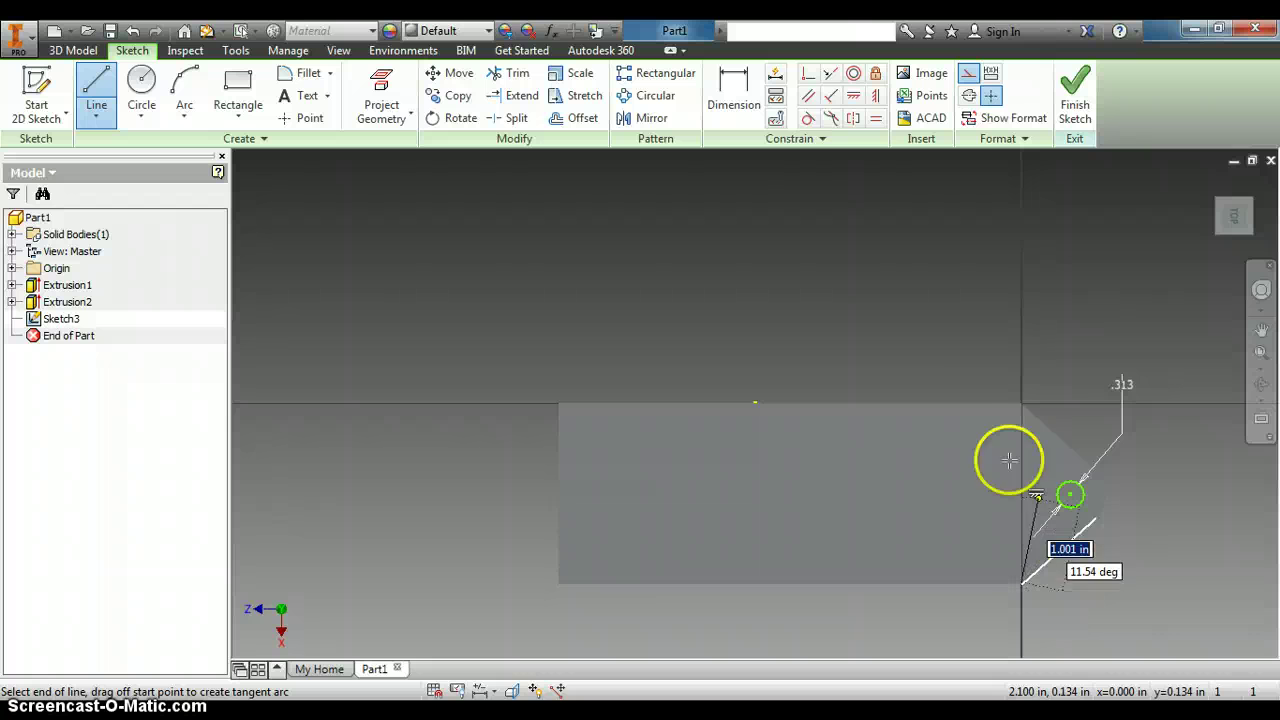
Step: Dimension the circle's centre from the construction line and set the distance to 0.625 in
click(733, 95)
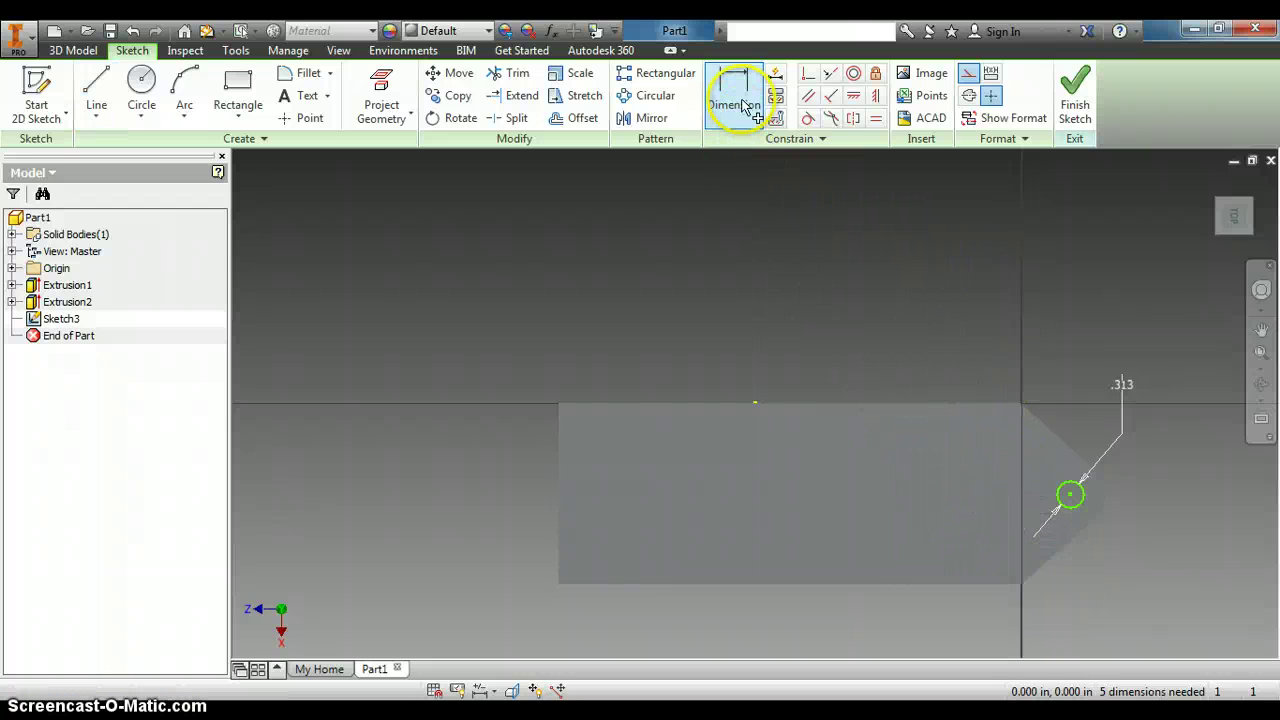
click(1069, 496)
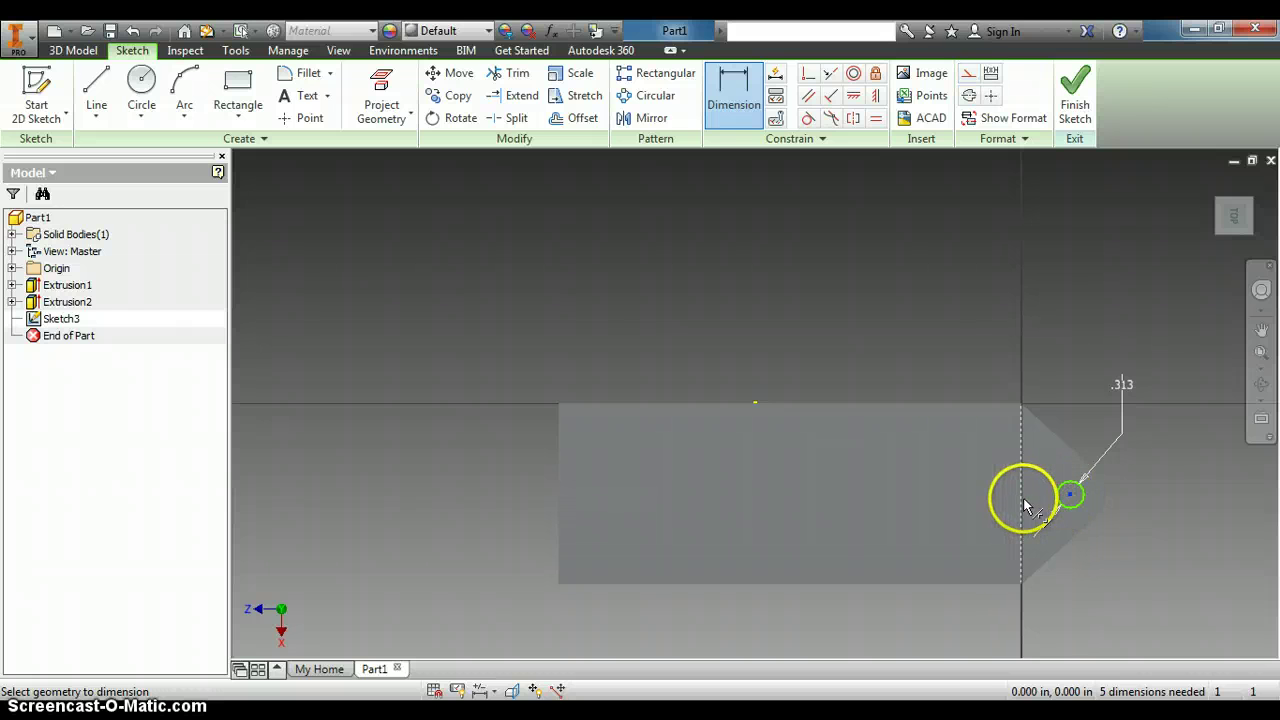
click(1066, 606)
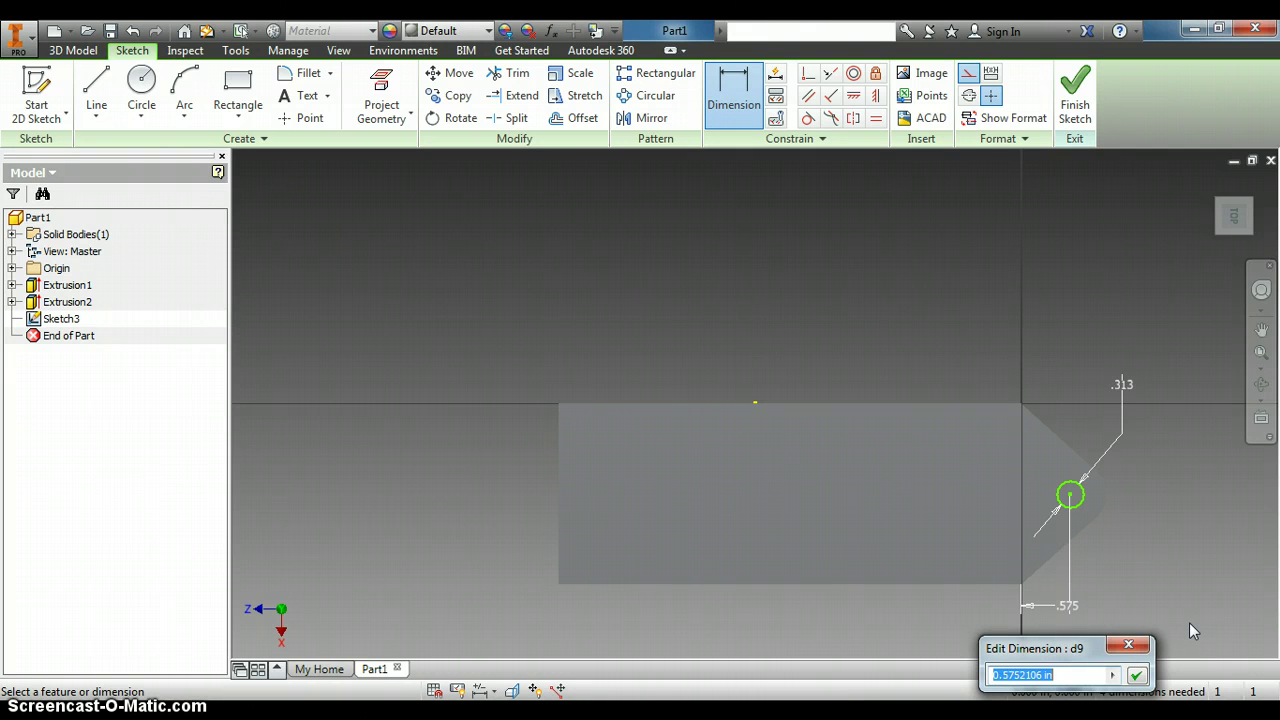
text(.625)
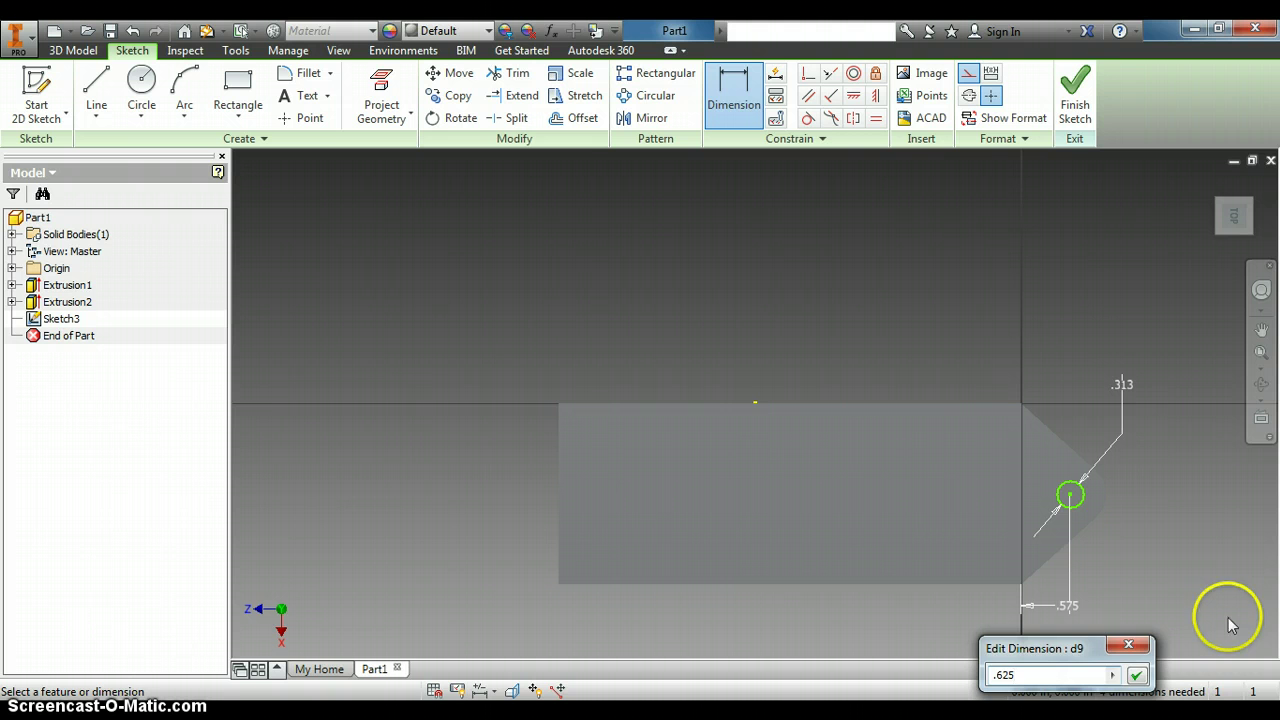
key(Return)
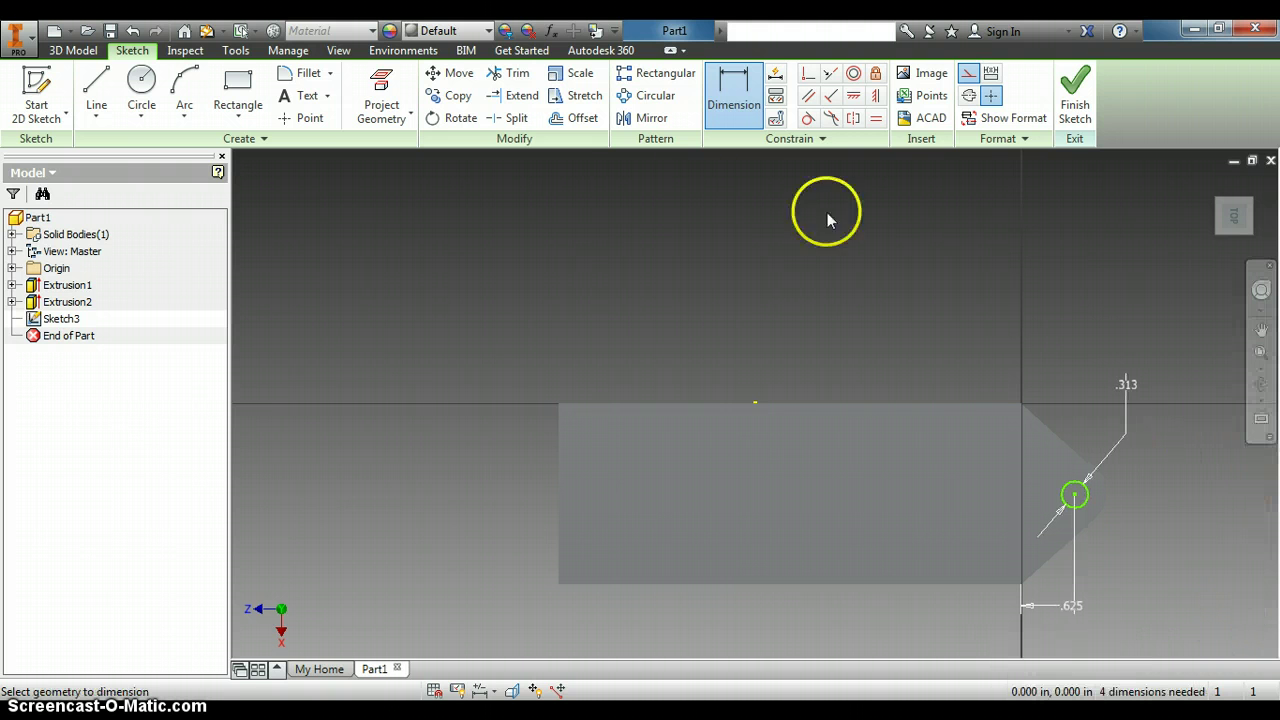
Step: Apply a vertical constraint between the construction line's midpoint and the circle's centre
click(877, 97)
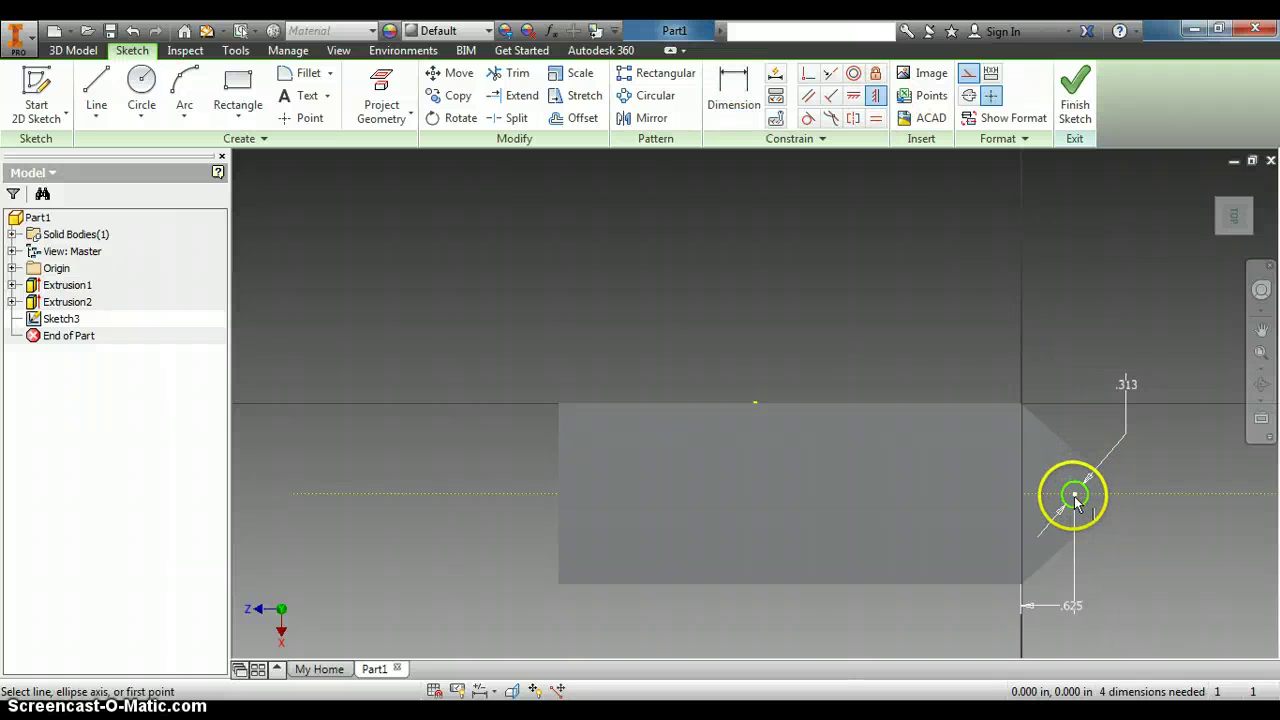
click(1023, 494)
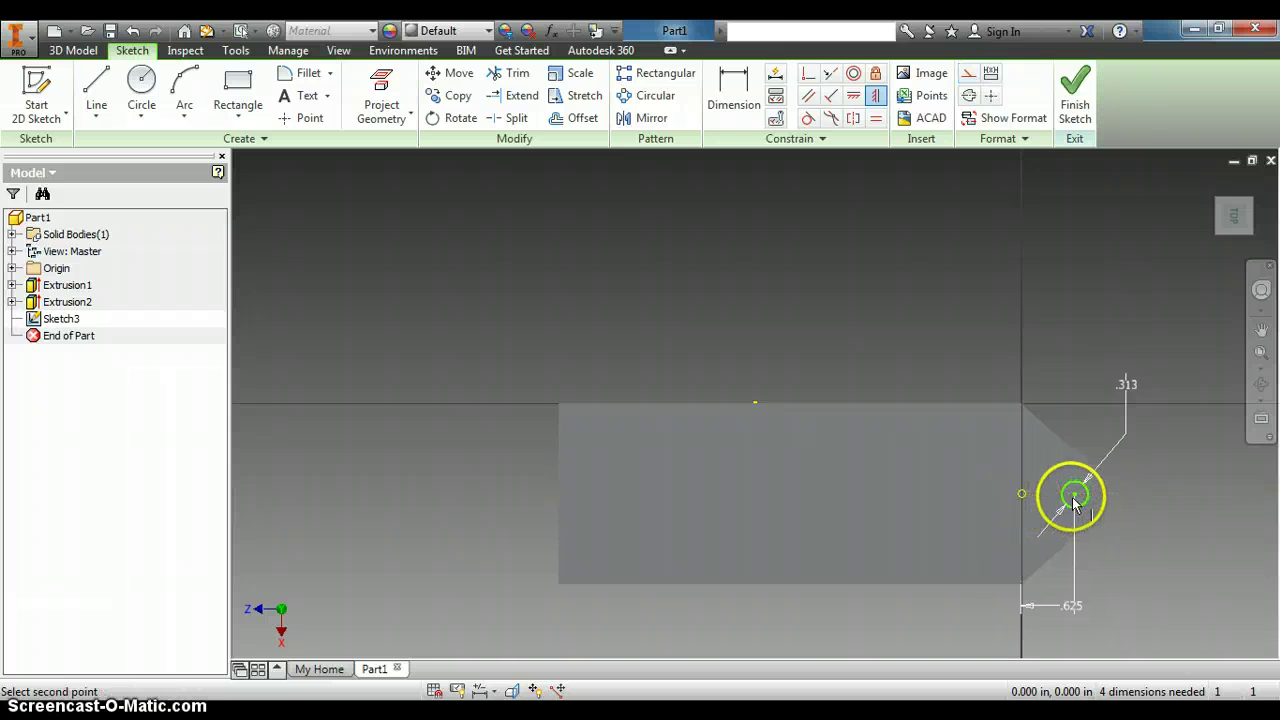
click(1075, 495)
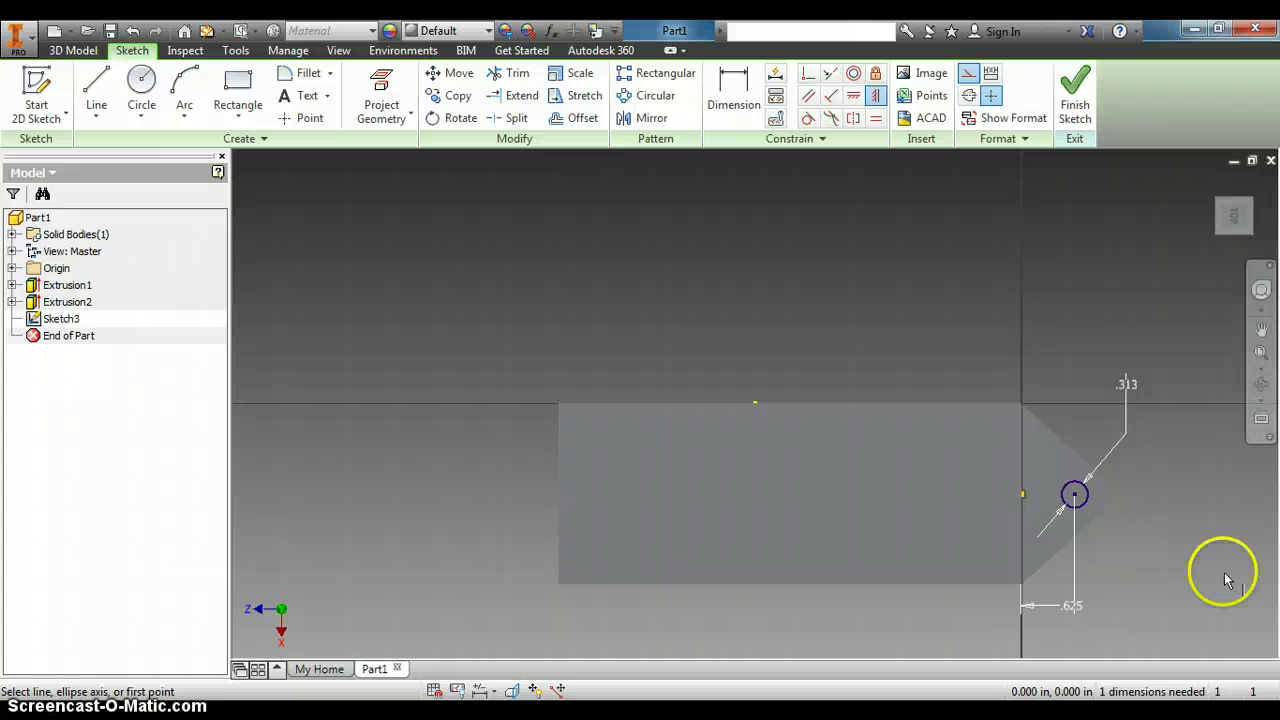
Step: Finish the sketch and extrude the circle 1 in upward as a pin joined to the tapered end
click(1077, 95)
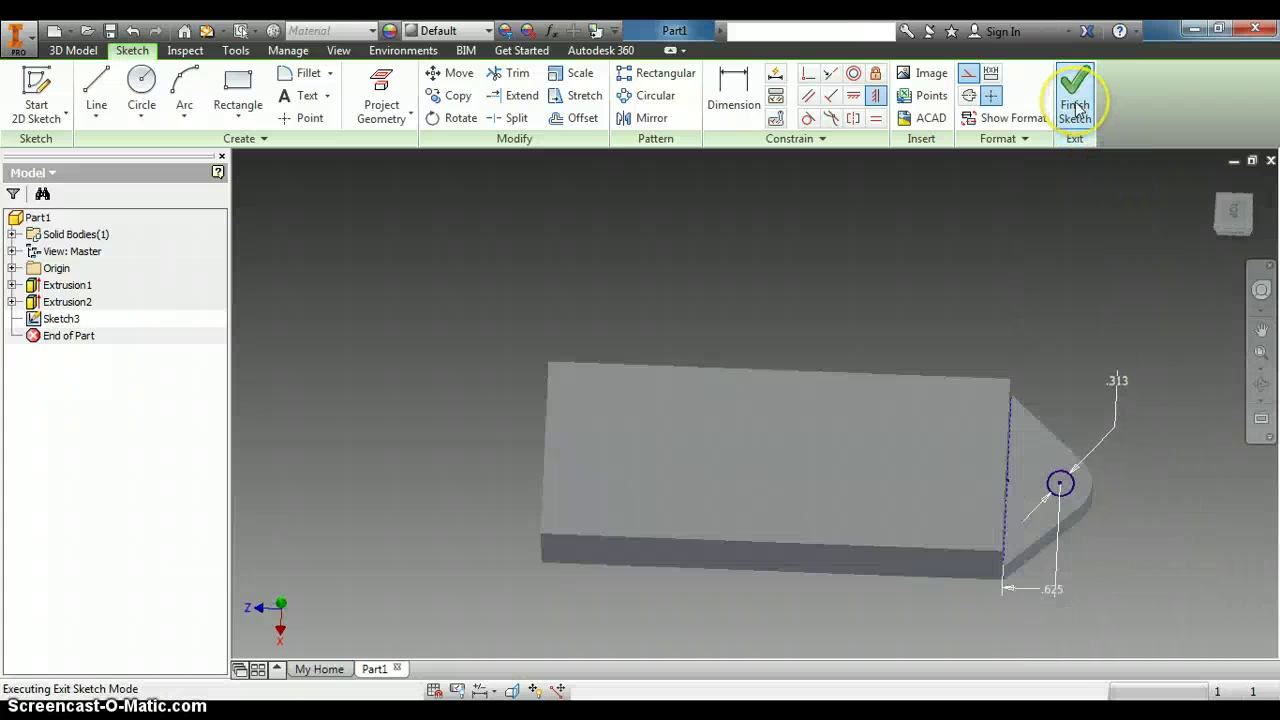
click(97, 88)
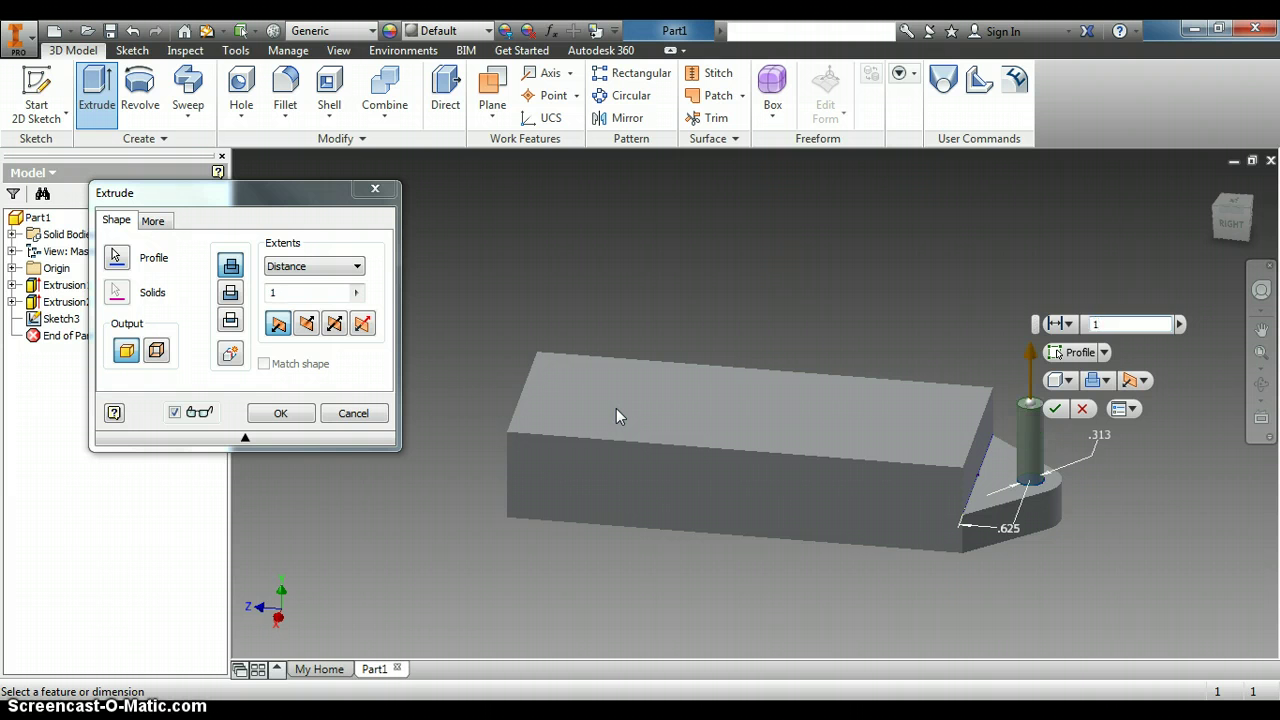
key(Return)
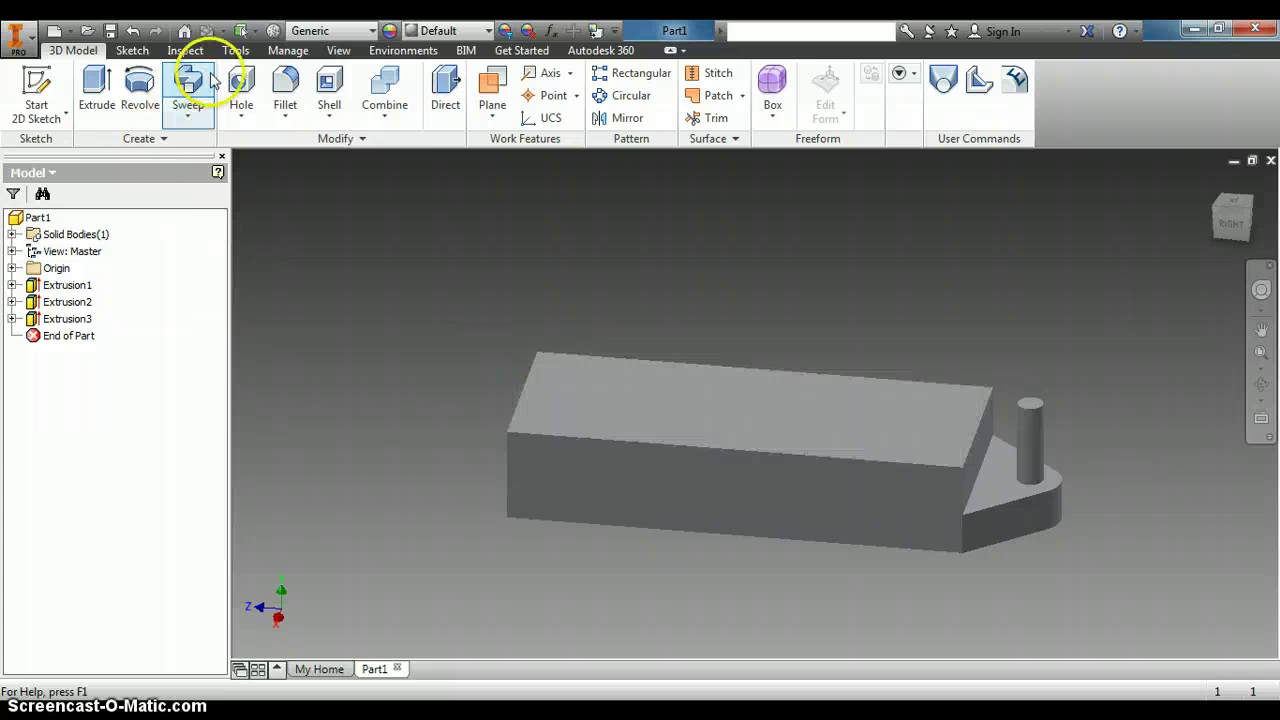
Step: Fillet the upper circular edge of the pin with a 0.063 in radius
click(280, 95)
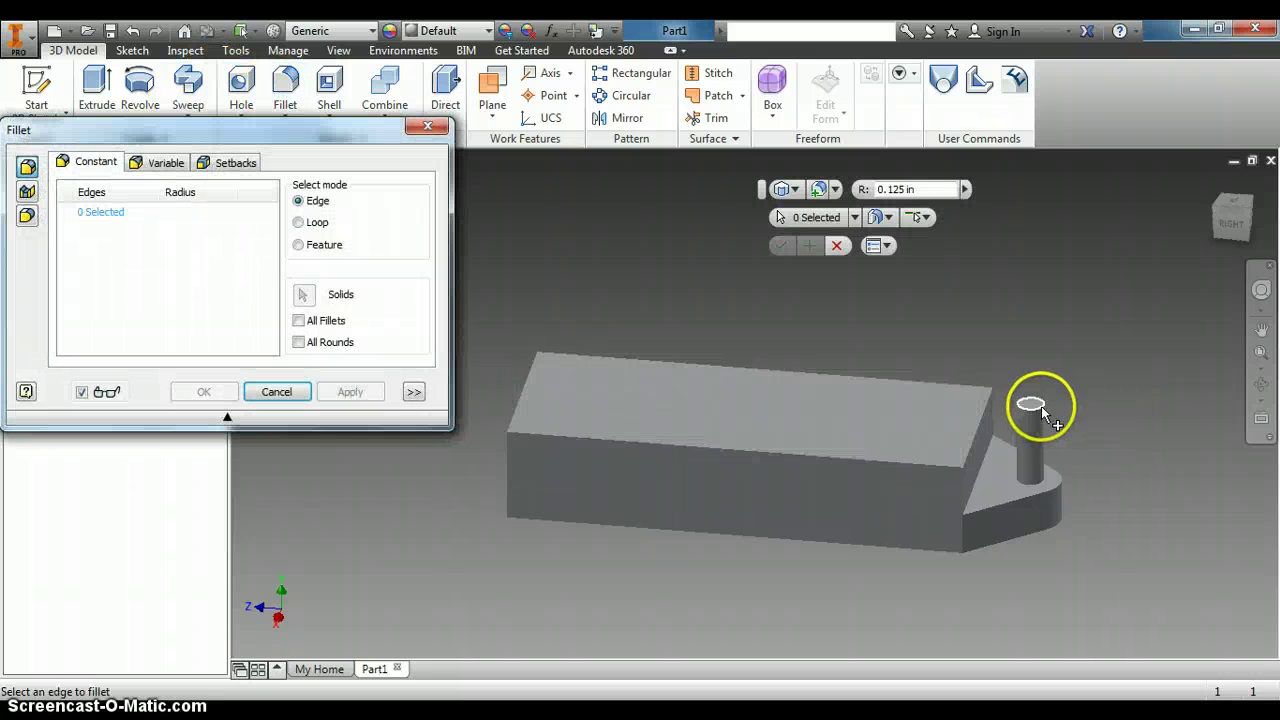
click(1043, 415)
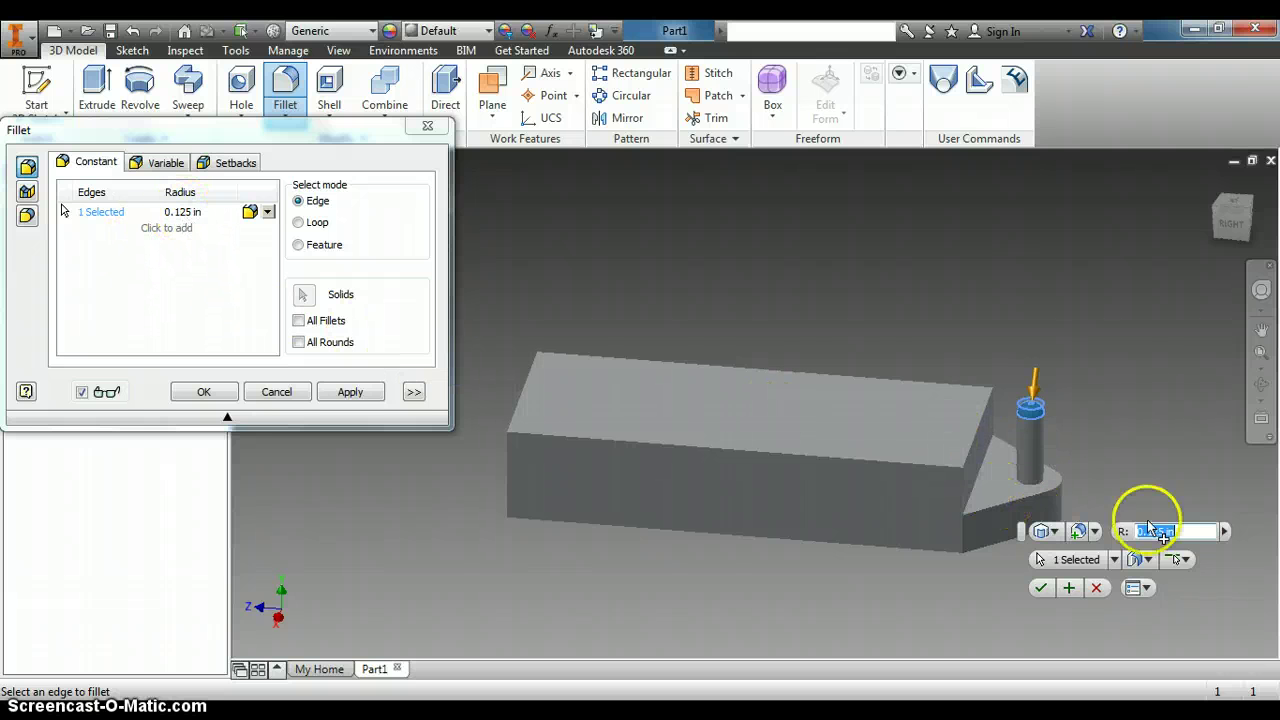
click(1185, 537)
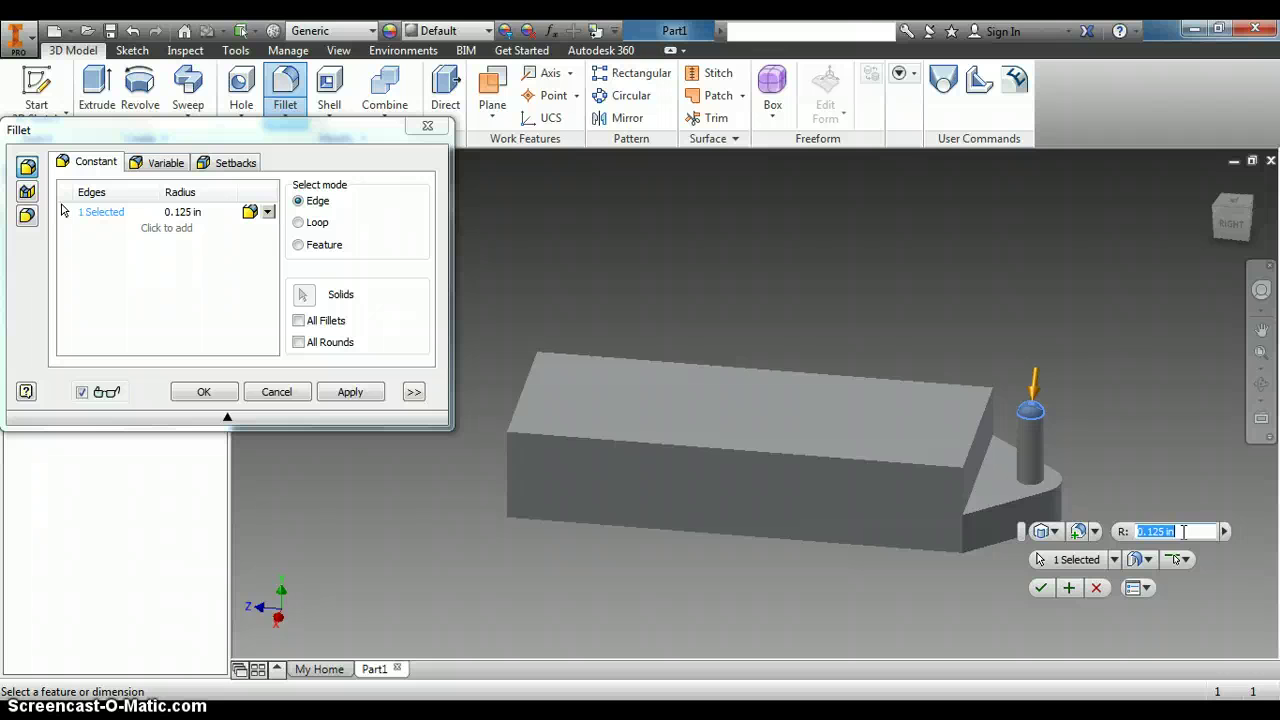
text(.063)
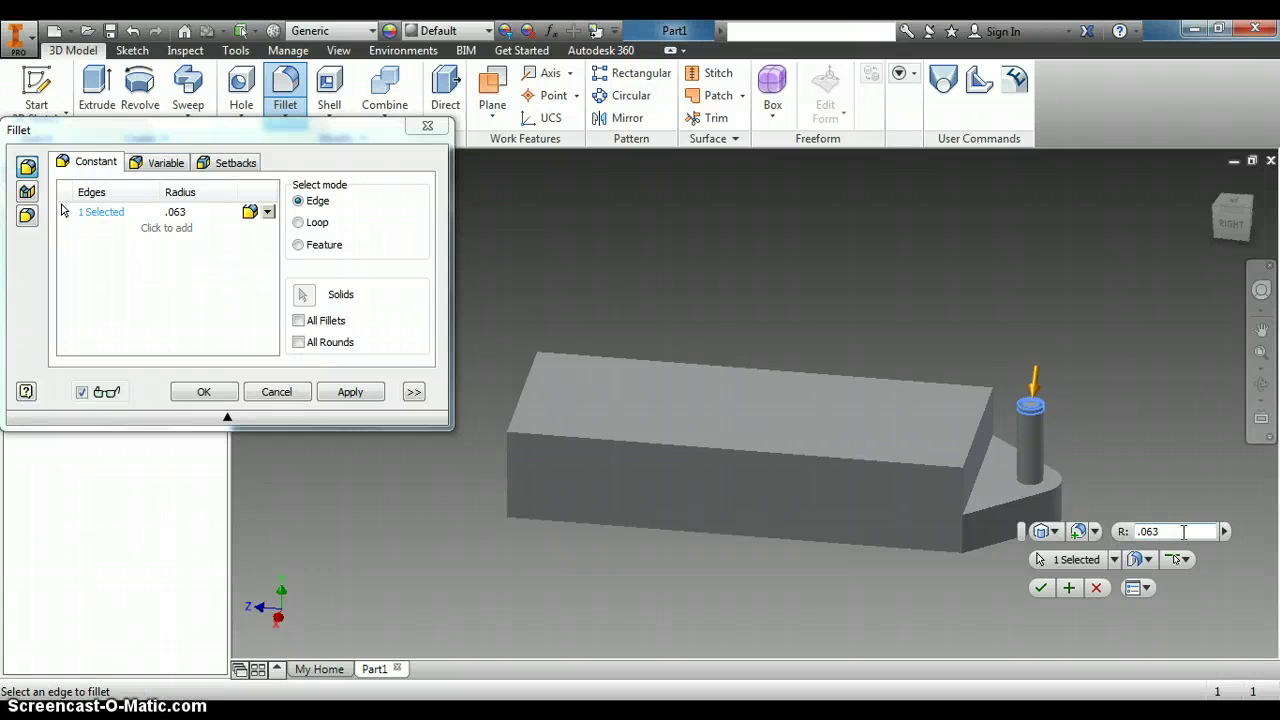
key(Return)
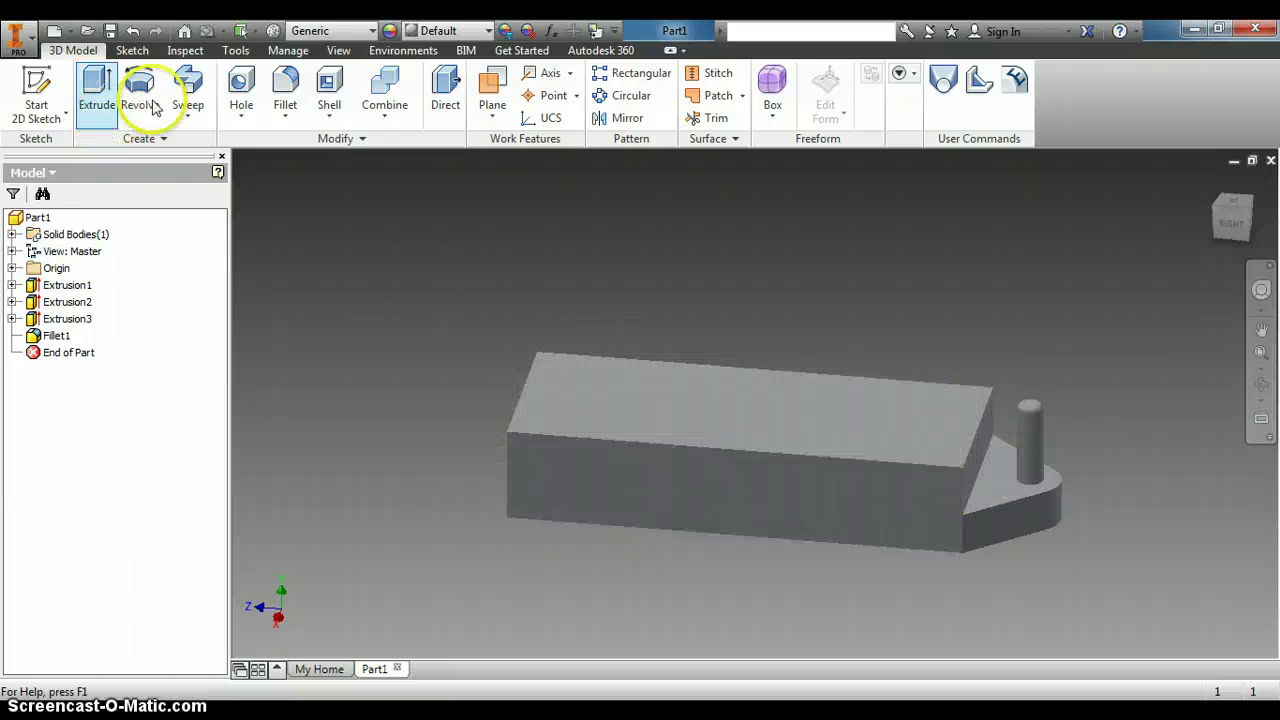
Step: Place a simple through-all hole, 0.439 in in diameter, on the block's long side face near the end opposite the pin
click(239, 84)
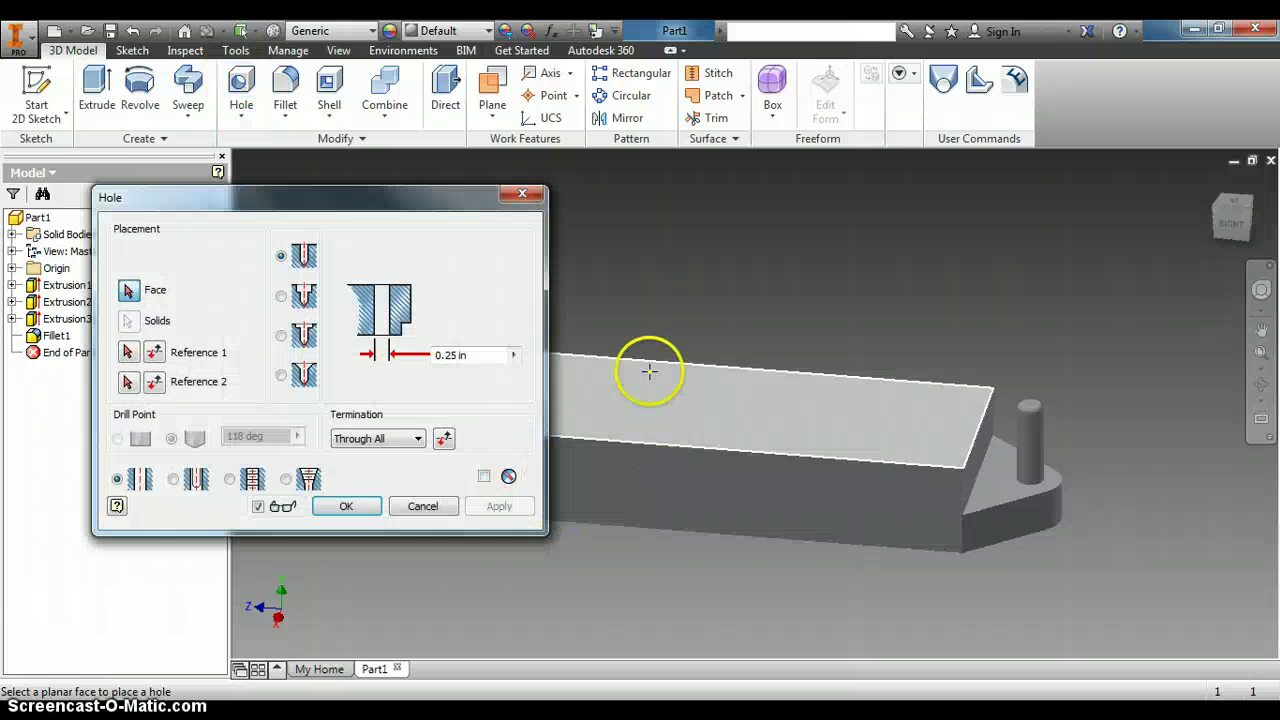
scroll(886, 420, down, 3)
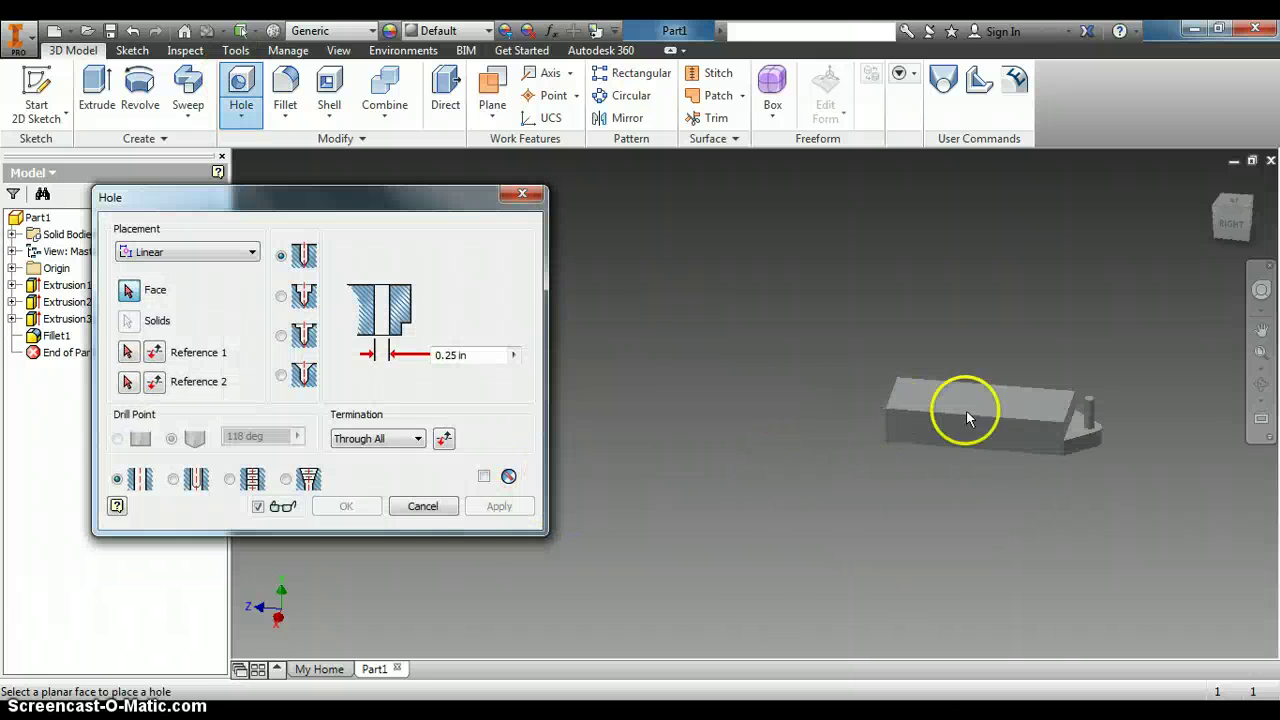
scroll(990, 405, up, 5)
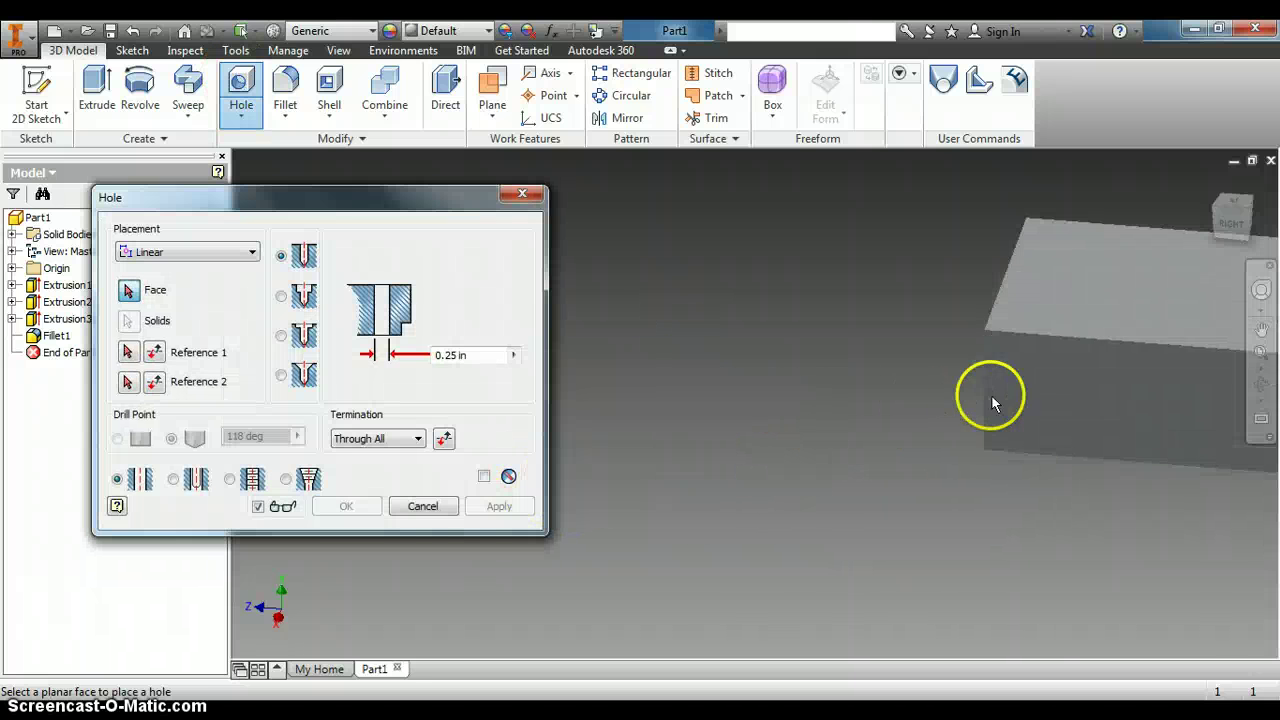
click(1060, 415)
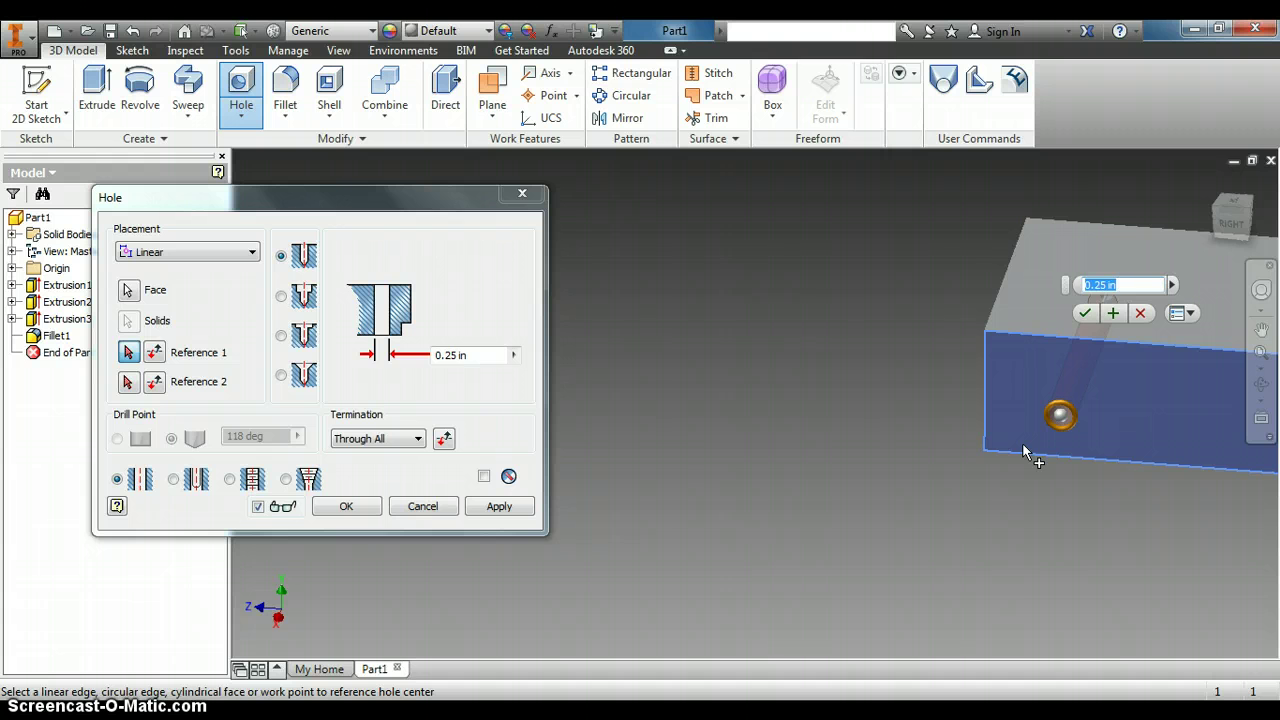
text(.439)
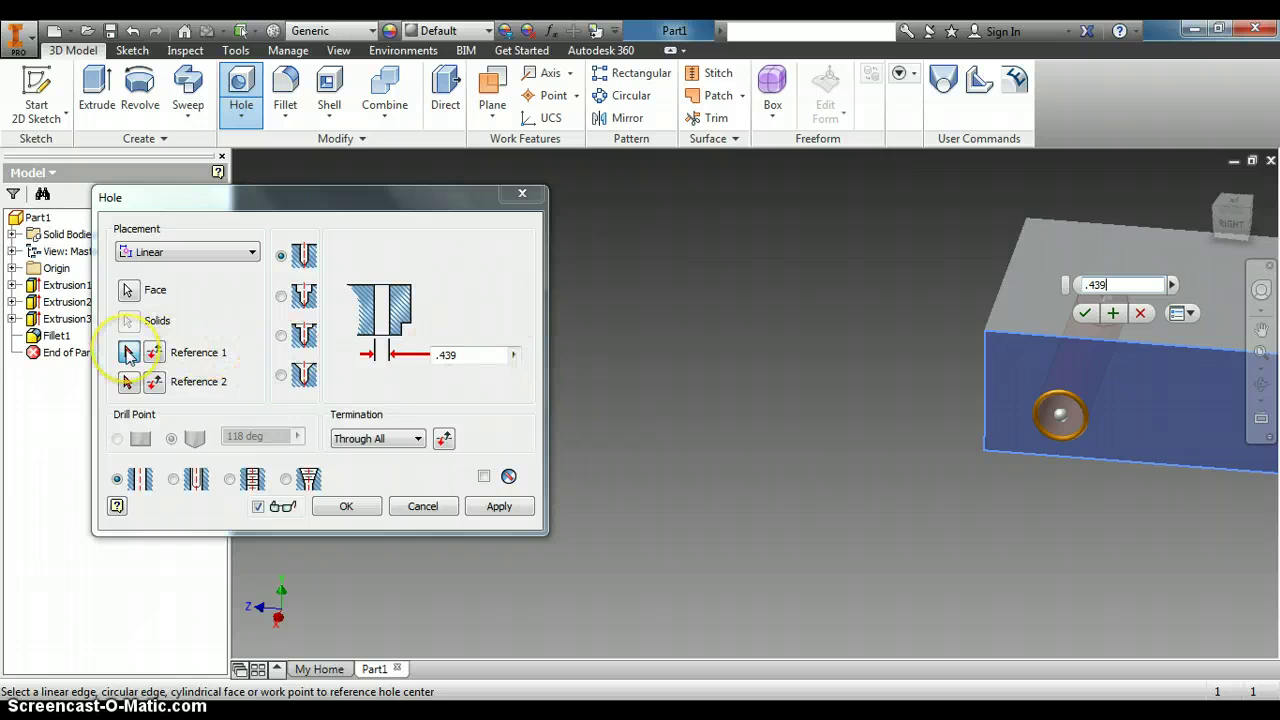
Step: Position the hole 0.75 in from the side face's short vertical edge and 0.313 in from its lower edge, and create it
click(128, 353)
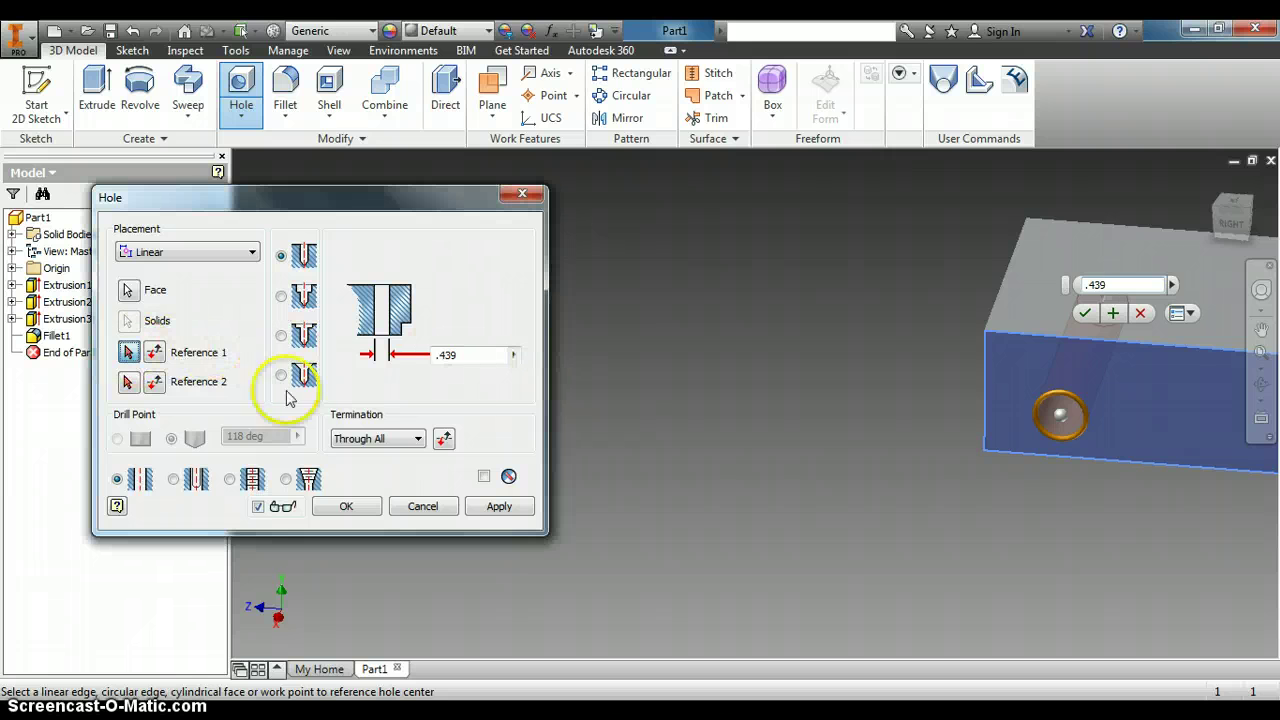
click(984, 428)
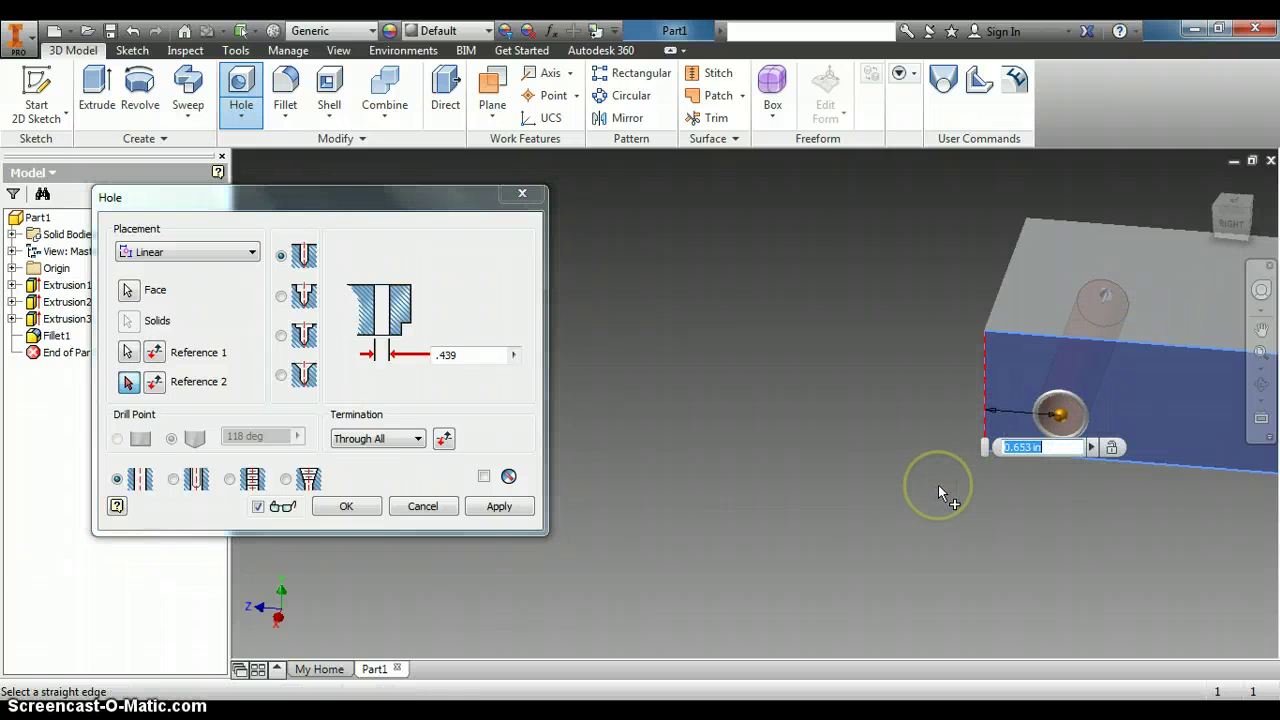
text(.75)
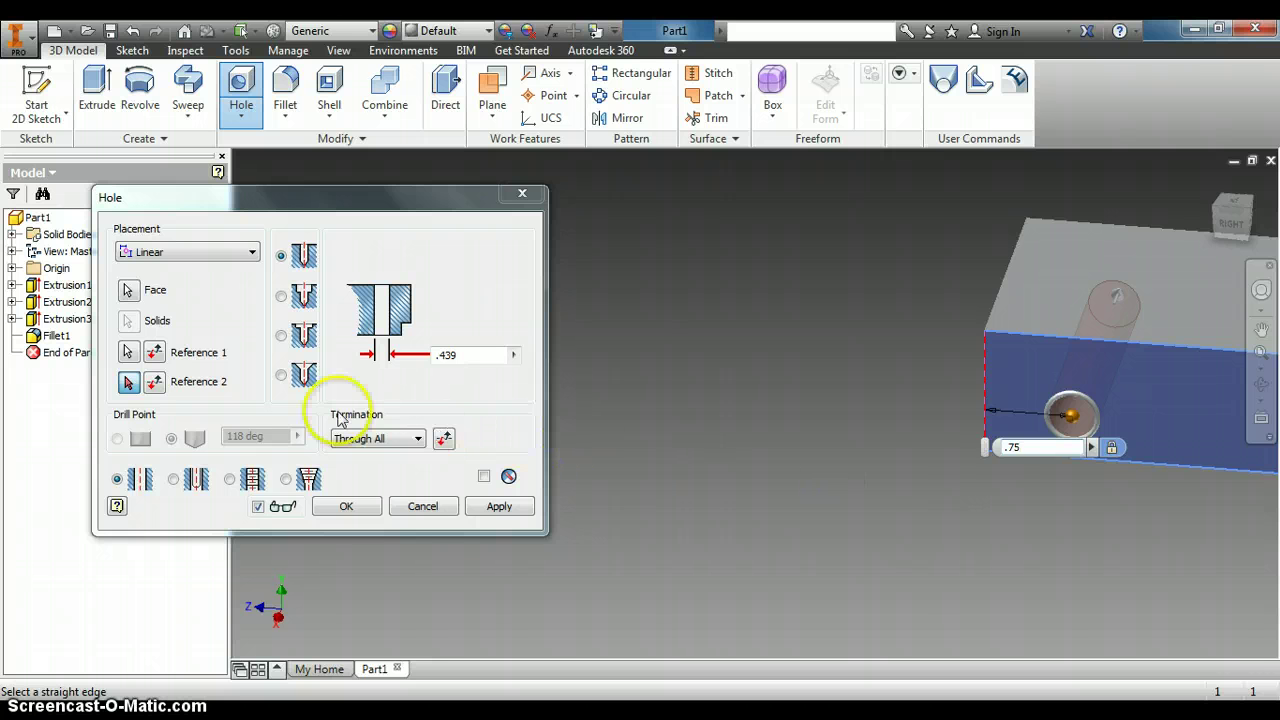
click(128, 382)
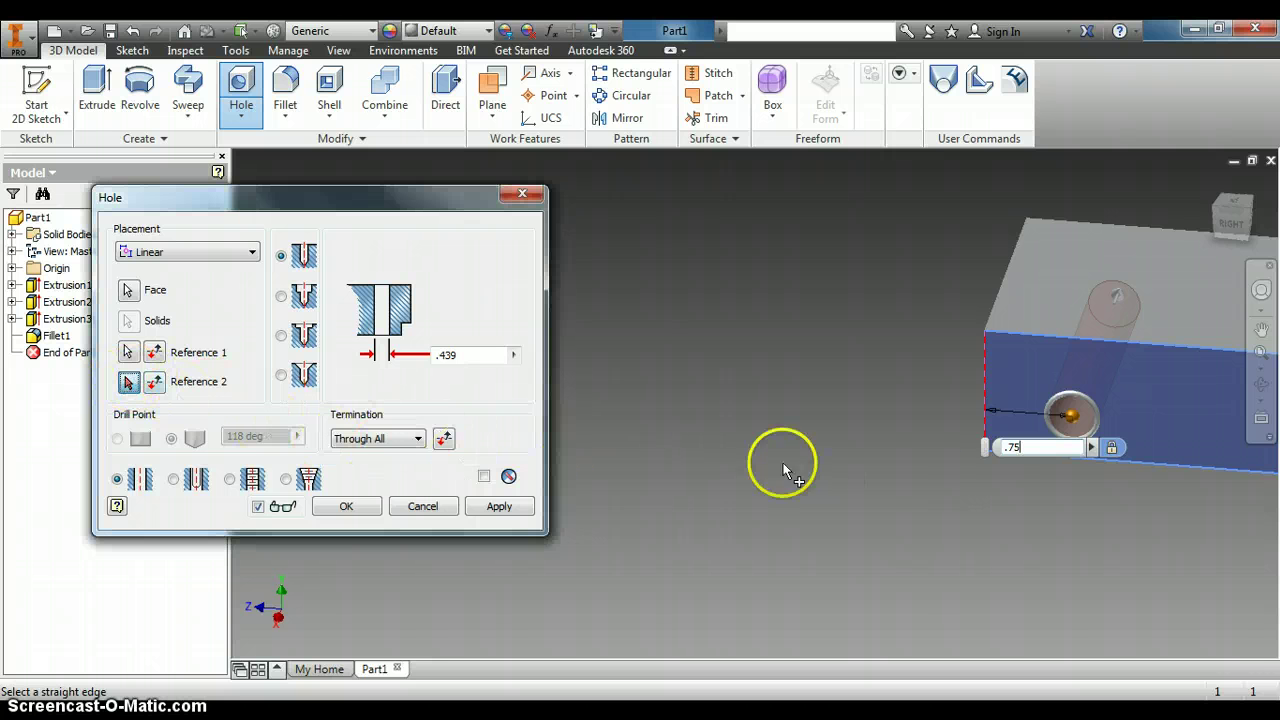
click(1140, 463)
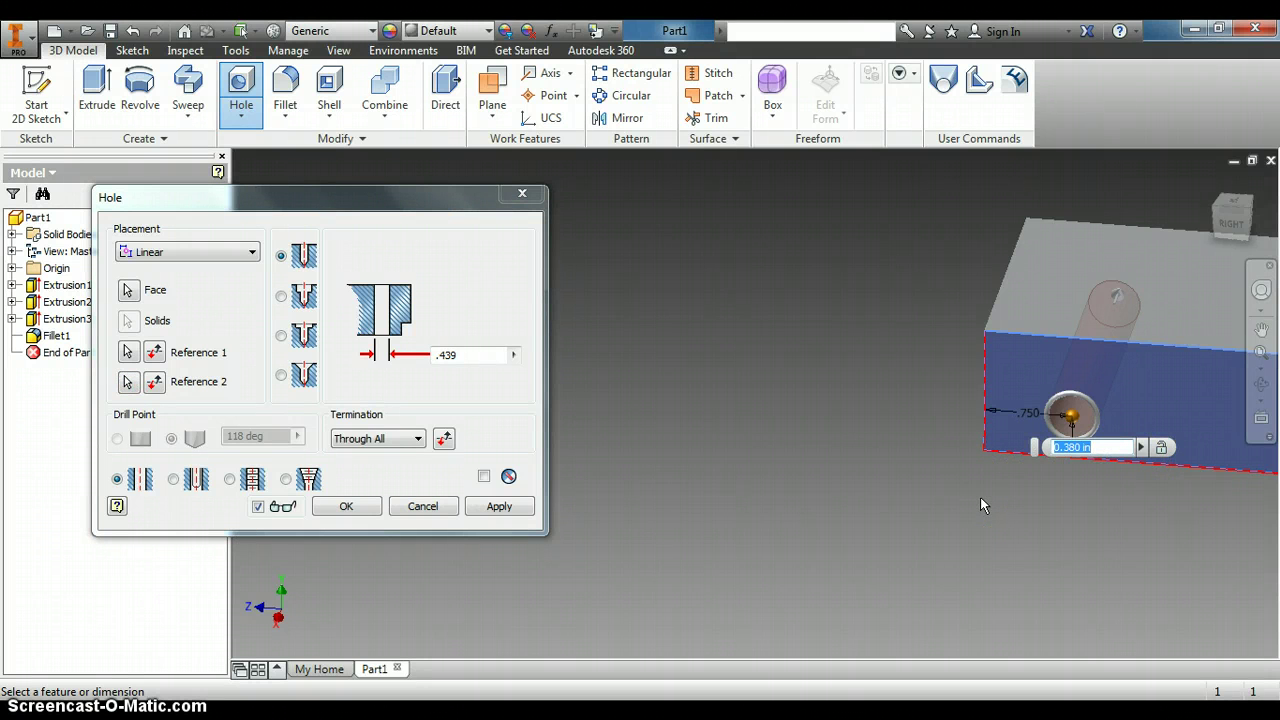
text(.313)
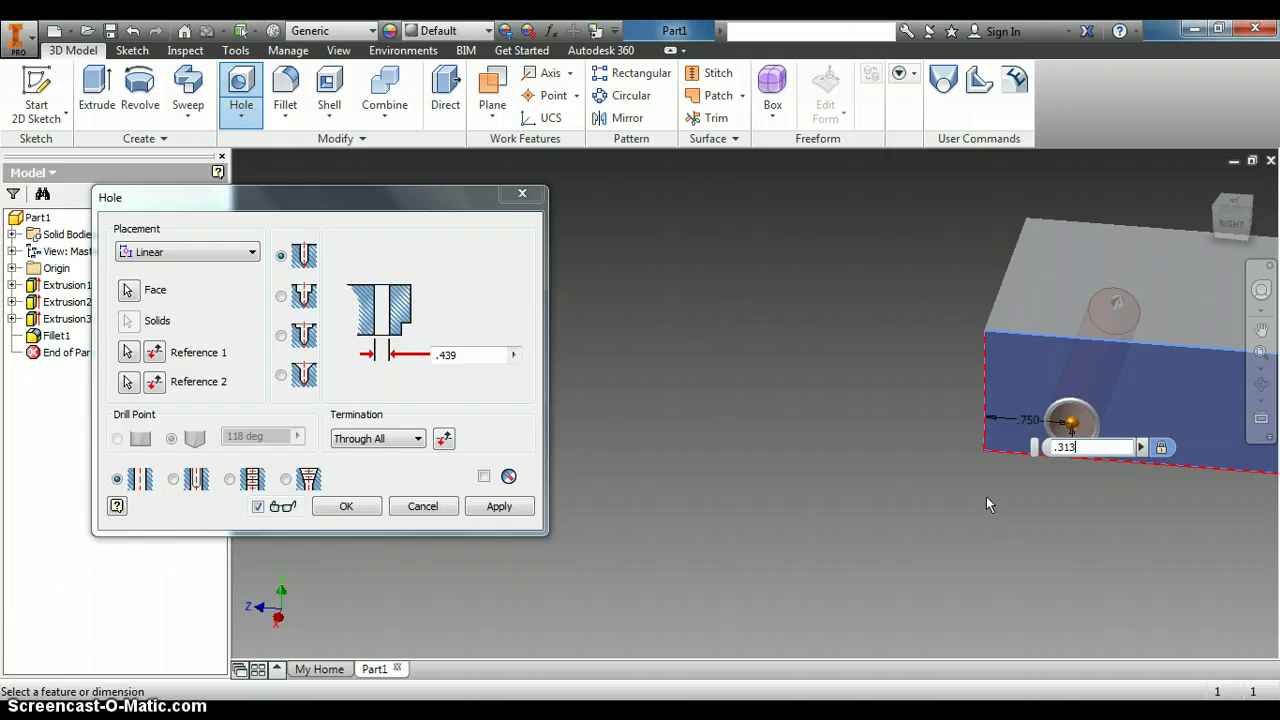
key(Return)
shift+middle_drag(986, 496, 871, 314)
scroll(430, 370, down, 3)
scroll(794, 428, up, 3)
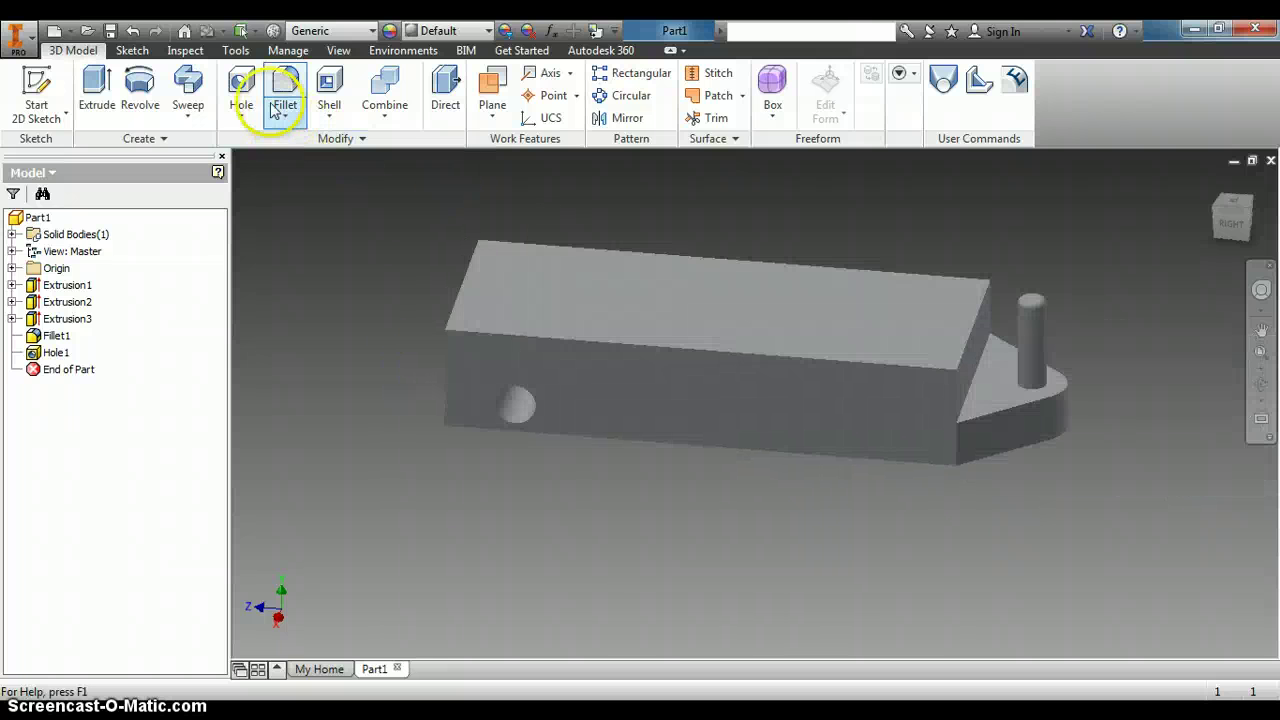
Step: Place a 0.439 in through-all hole on the holed side face near the pin end, 4.125 in from the far short vertical edge
click(241, 88)
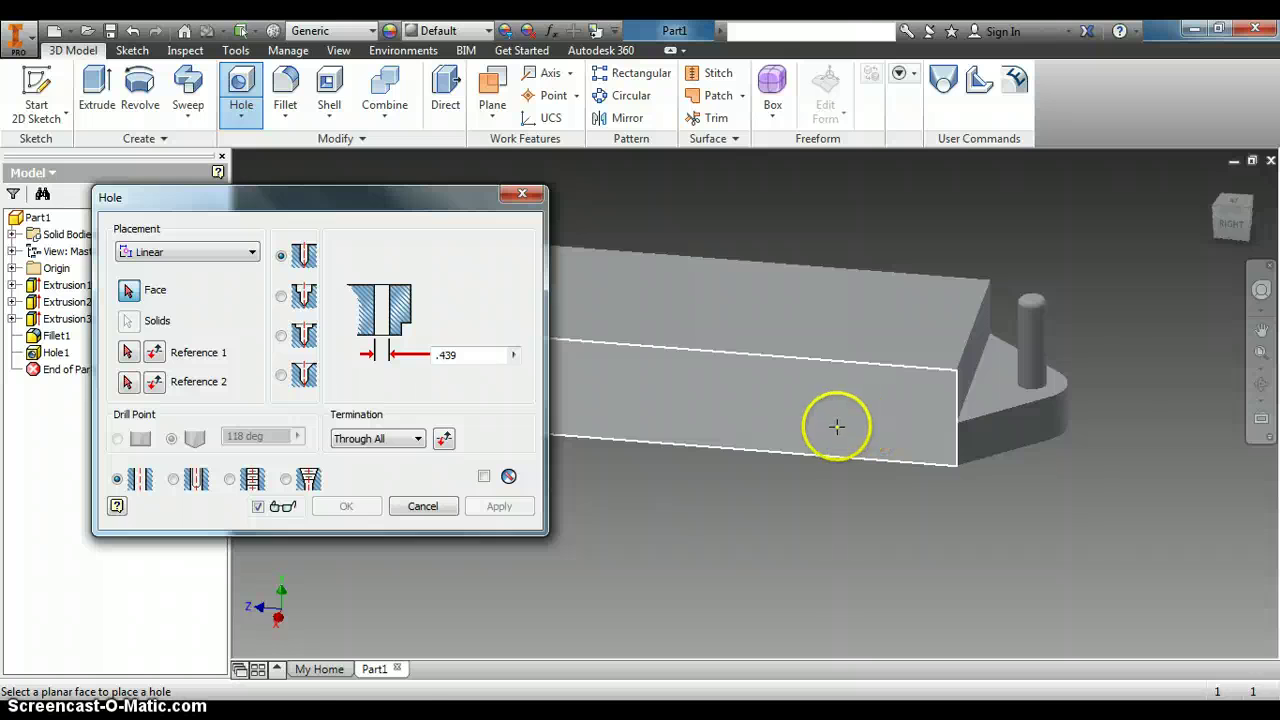
click(842, 432)
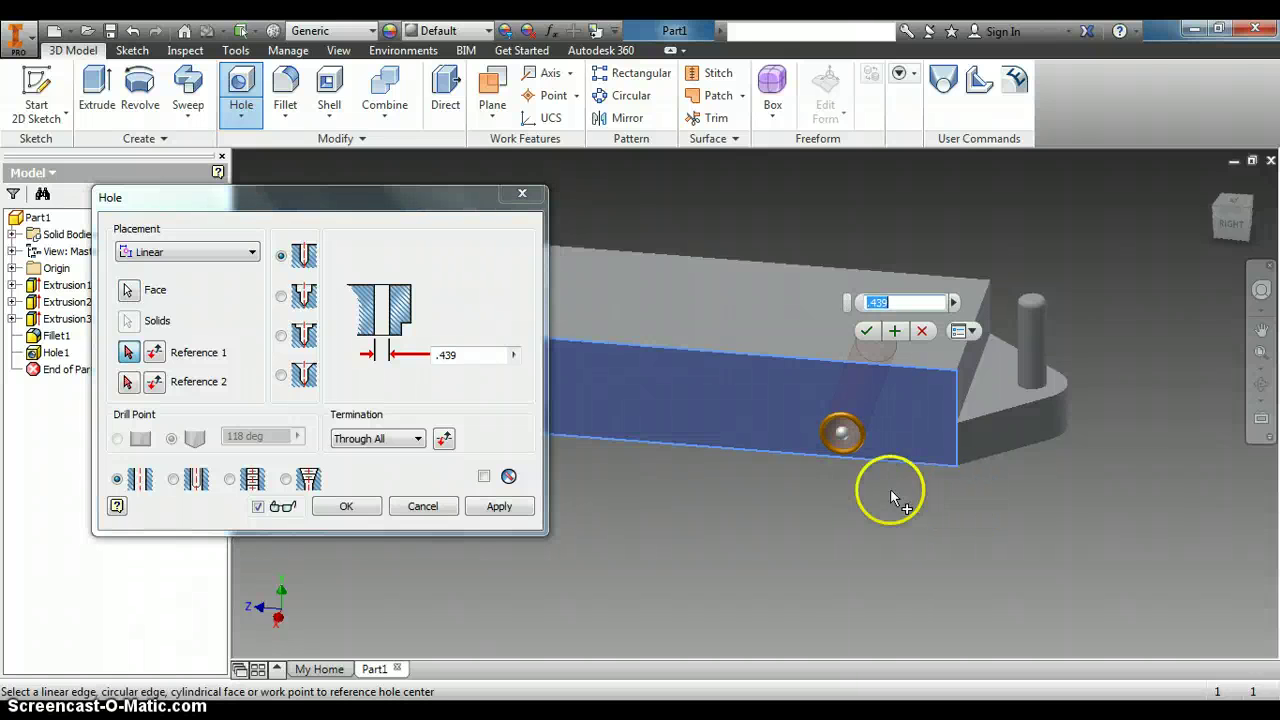
scroll(730, 468, down, 2)
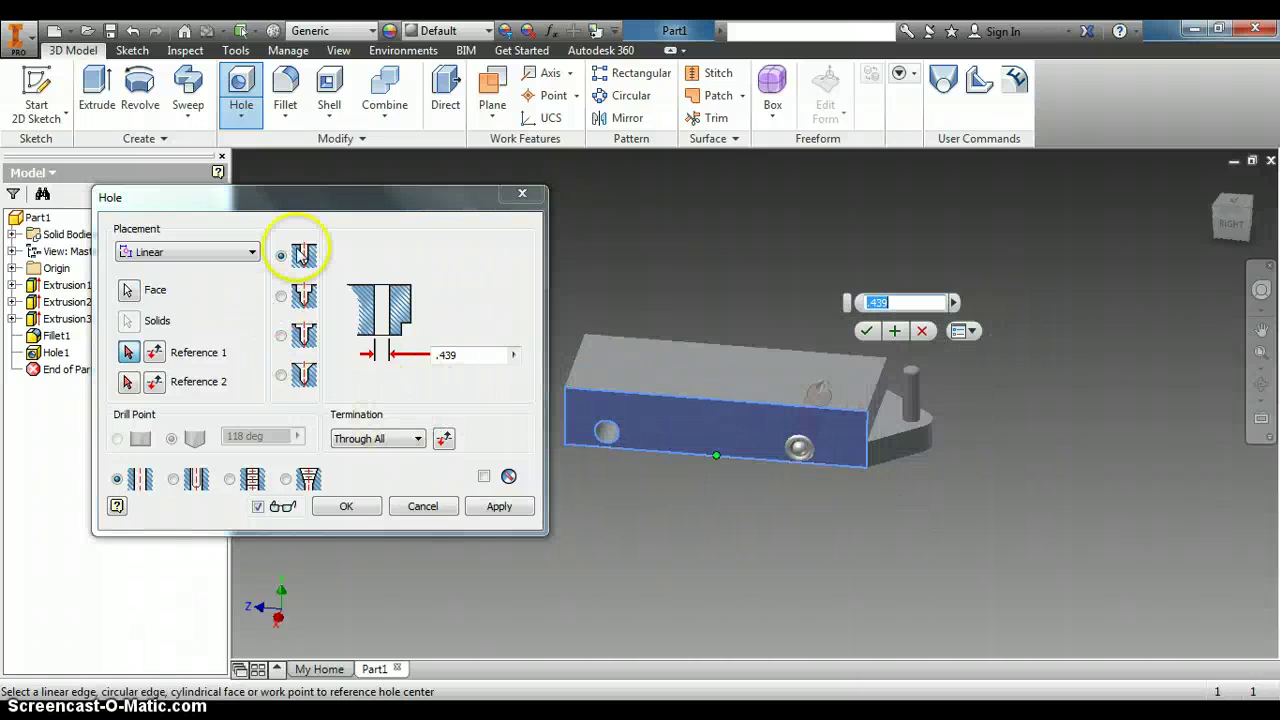
drag(300, 195, 248, 172)
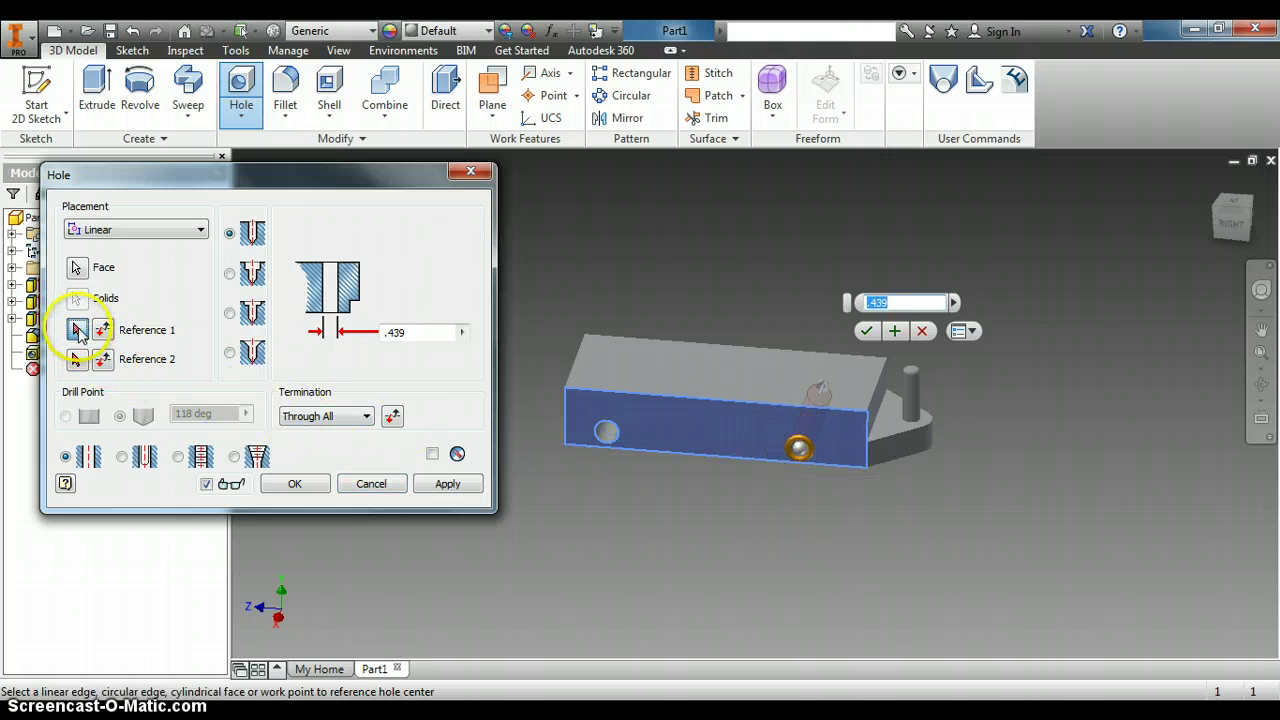
click(566, 434)
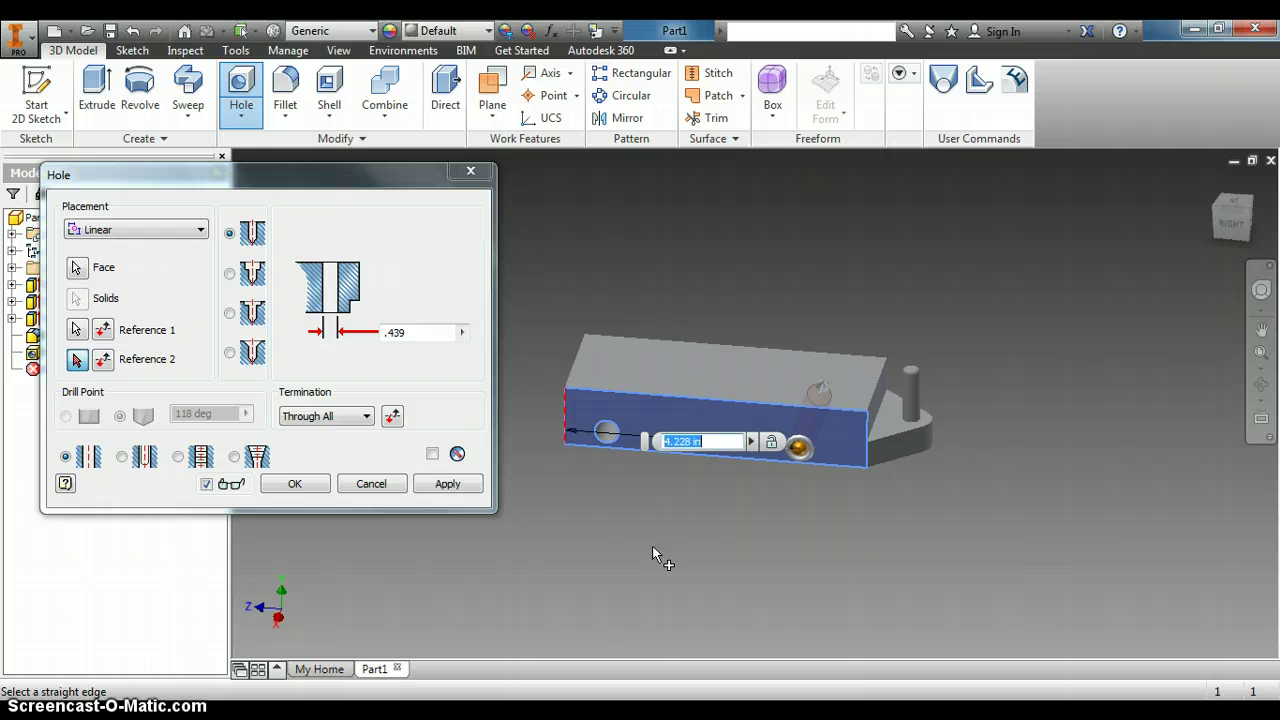
text(4.125)
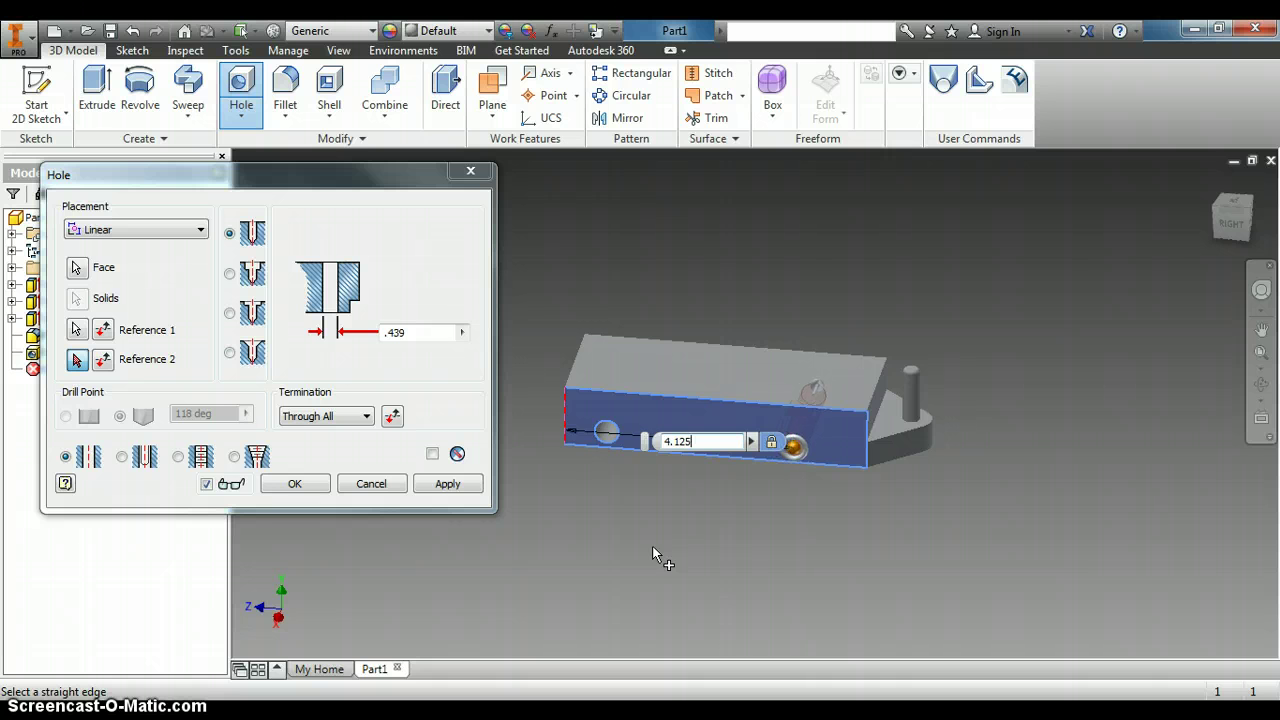
Step: Position the second hole 0.313 in from the side face's lower edge and create it
click(77, 329)
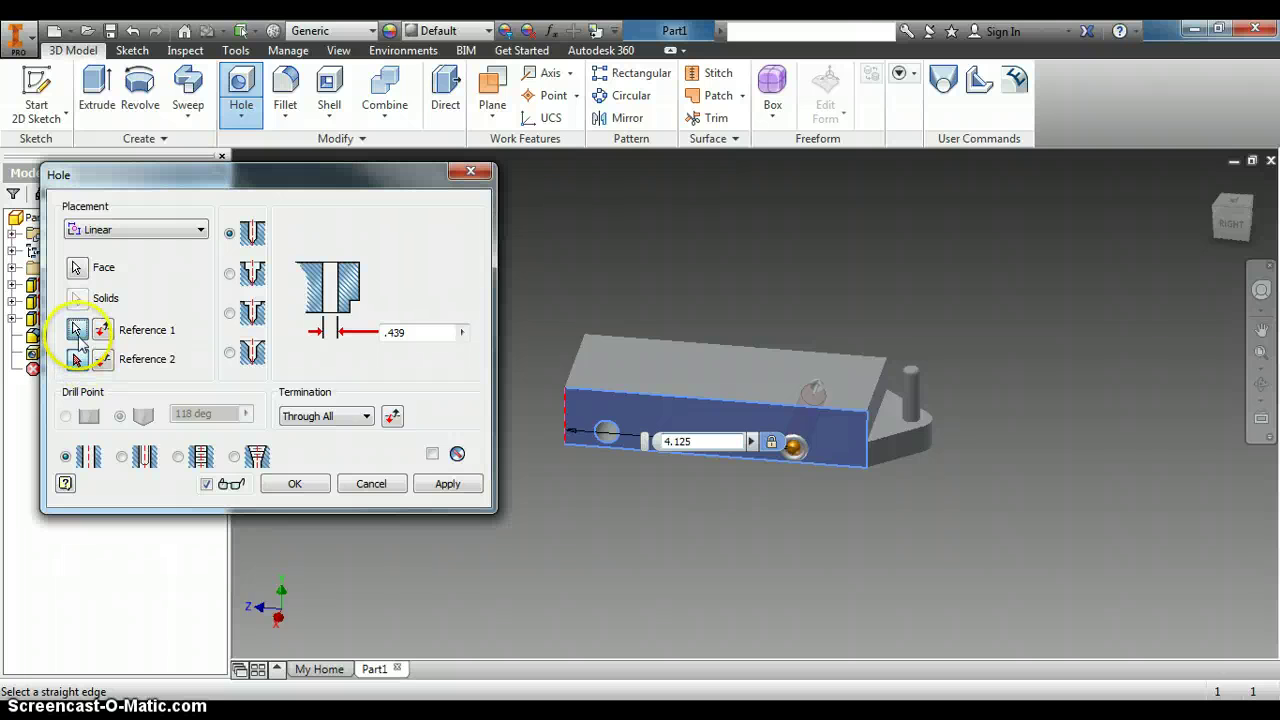
click(810, 463)
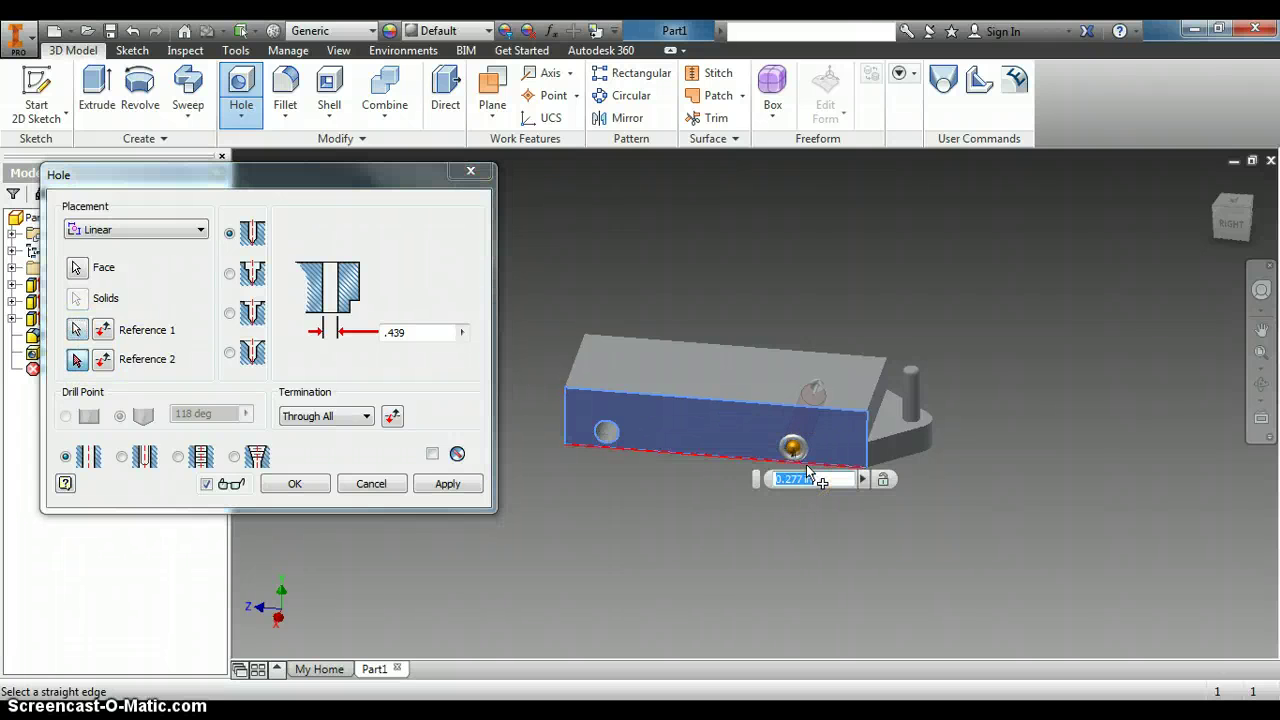
click(727, 530)
text(.313)
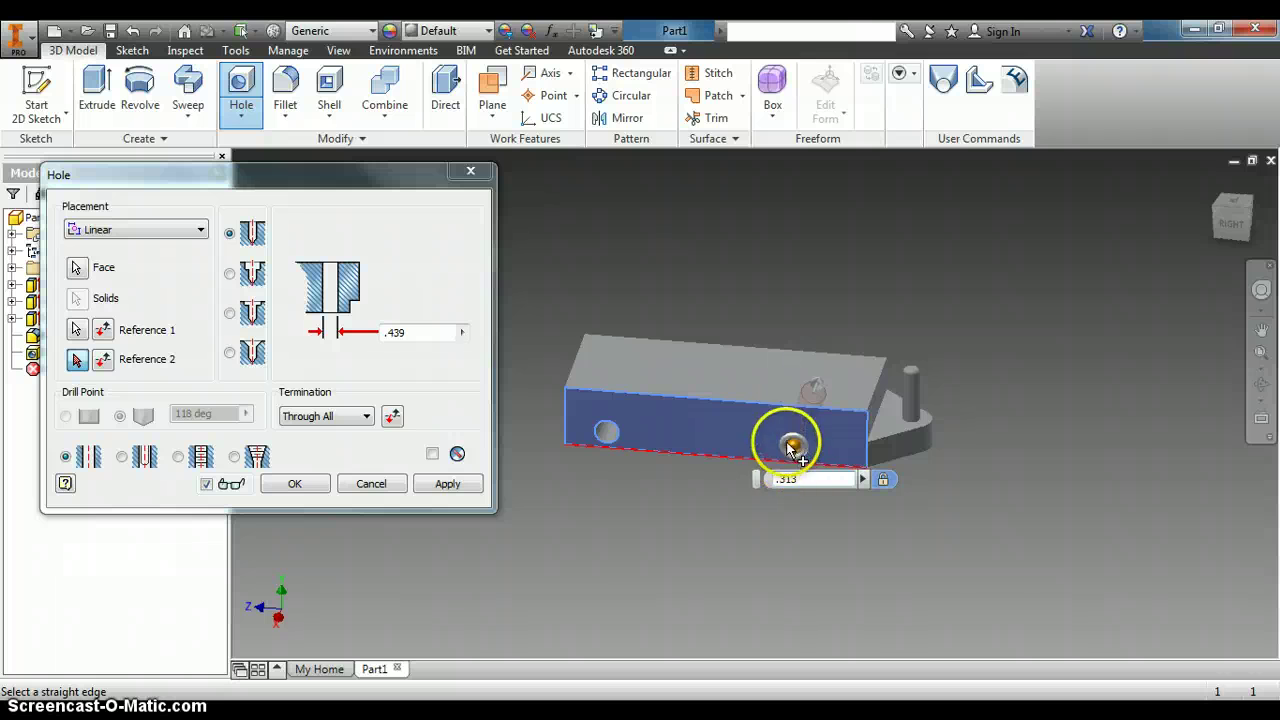
click(295, 484)
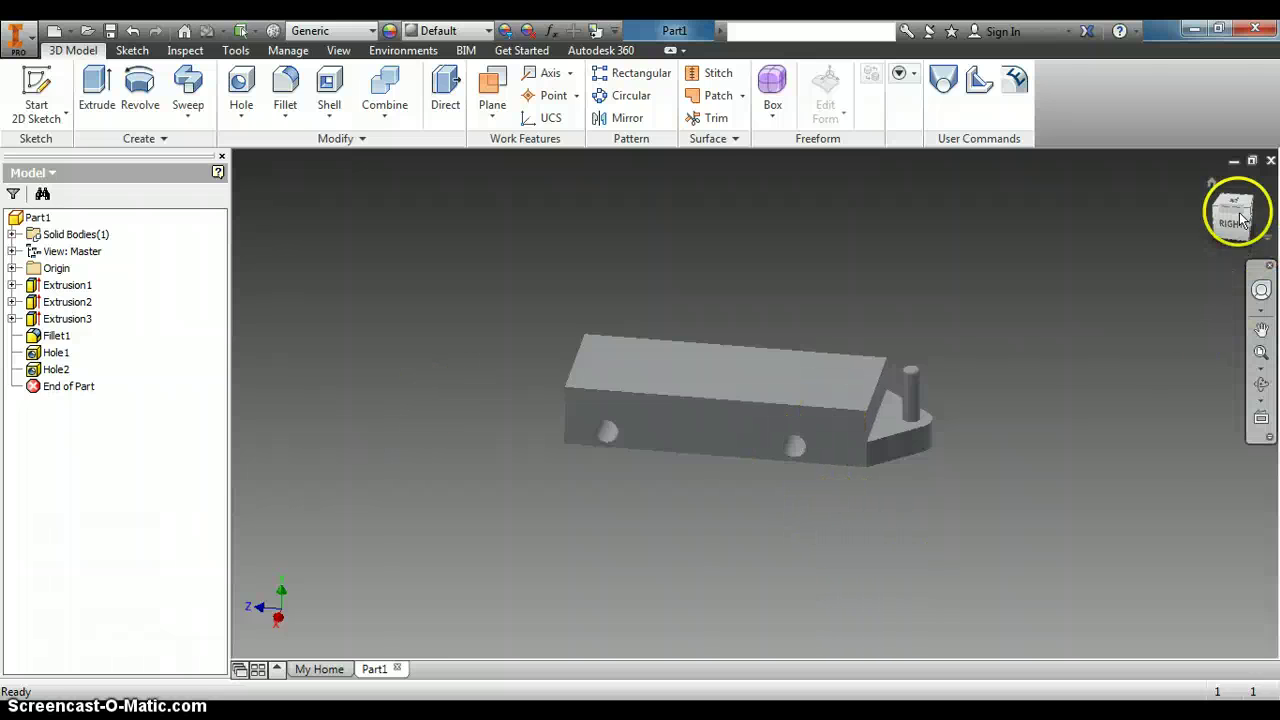
Step: Chamfer the block's upper short edge at the end opposite the pin with a 0.313 in distance
mouse_move(1218, 228)
mouse_down()
mouse_move(1257, 214)
mouse_move(260, 223)
mouse_move(314, 229)
mouse_up()
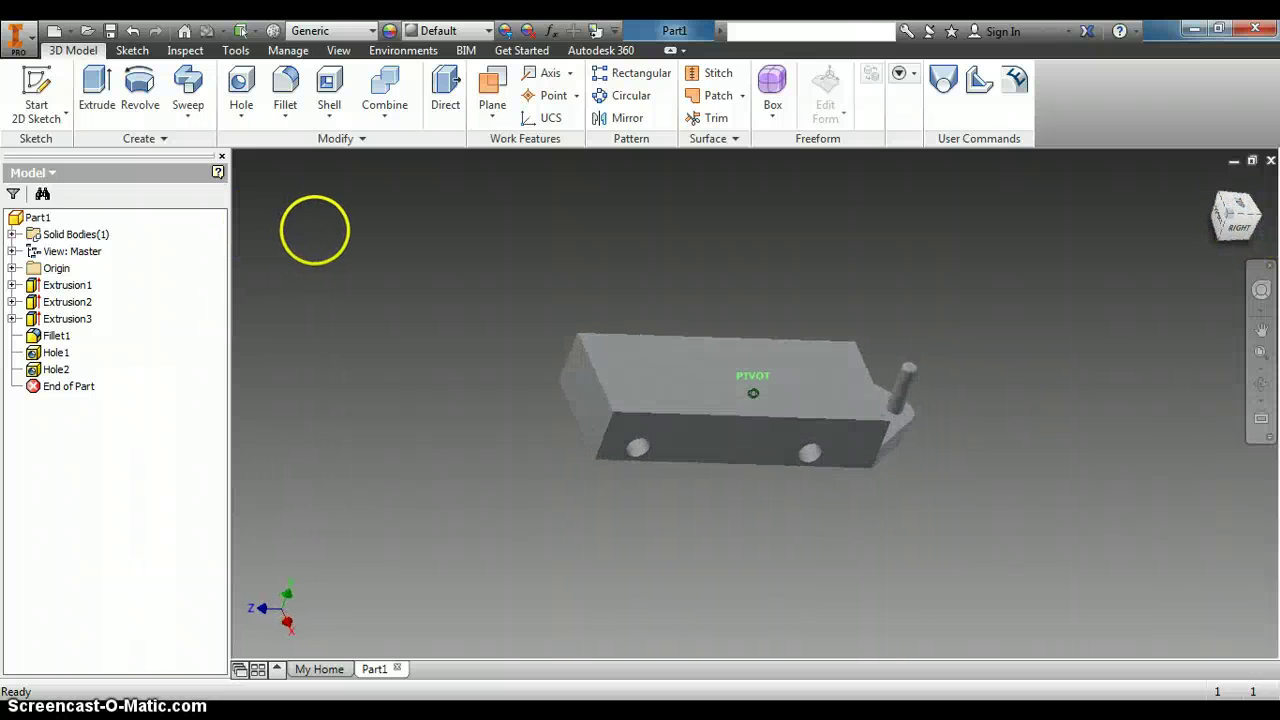
click(288, 120)
click(306, 158)
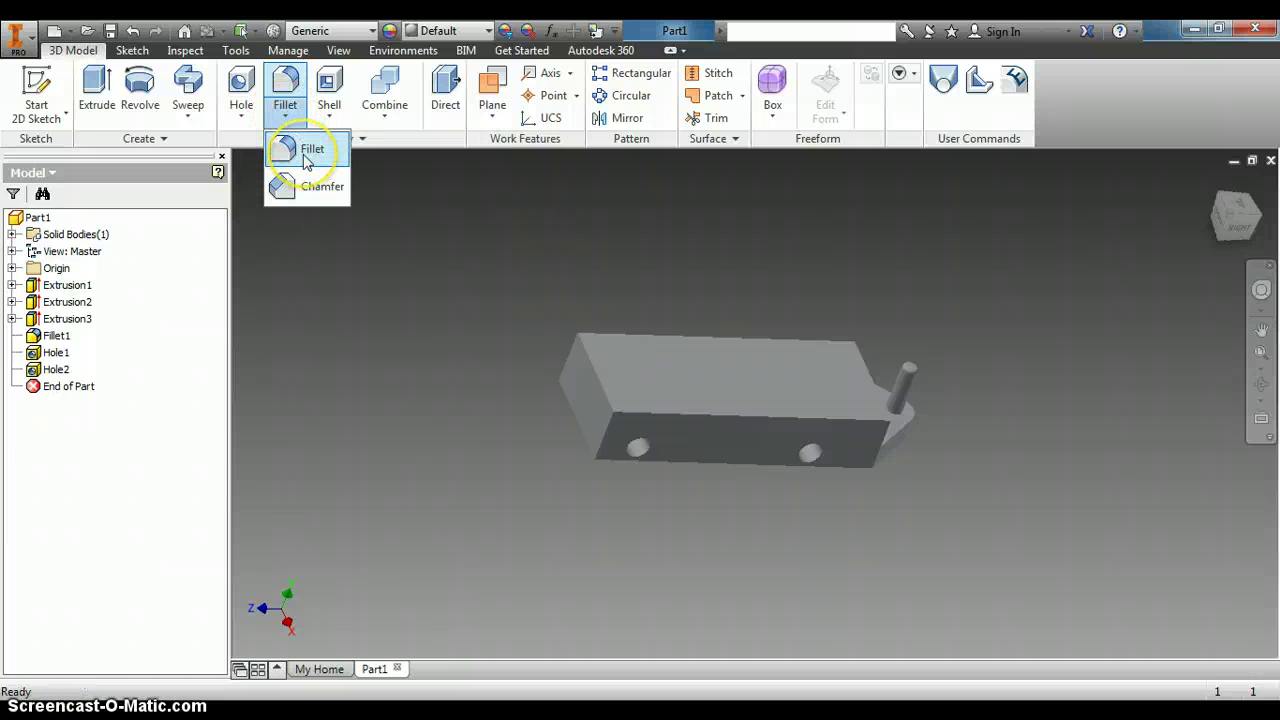
click(306, 158)
click(425, 128)
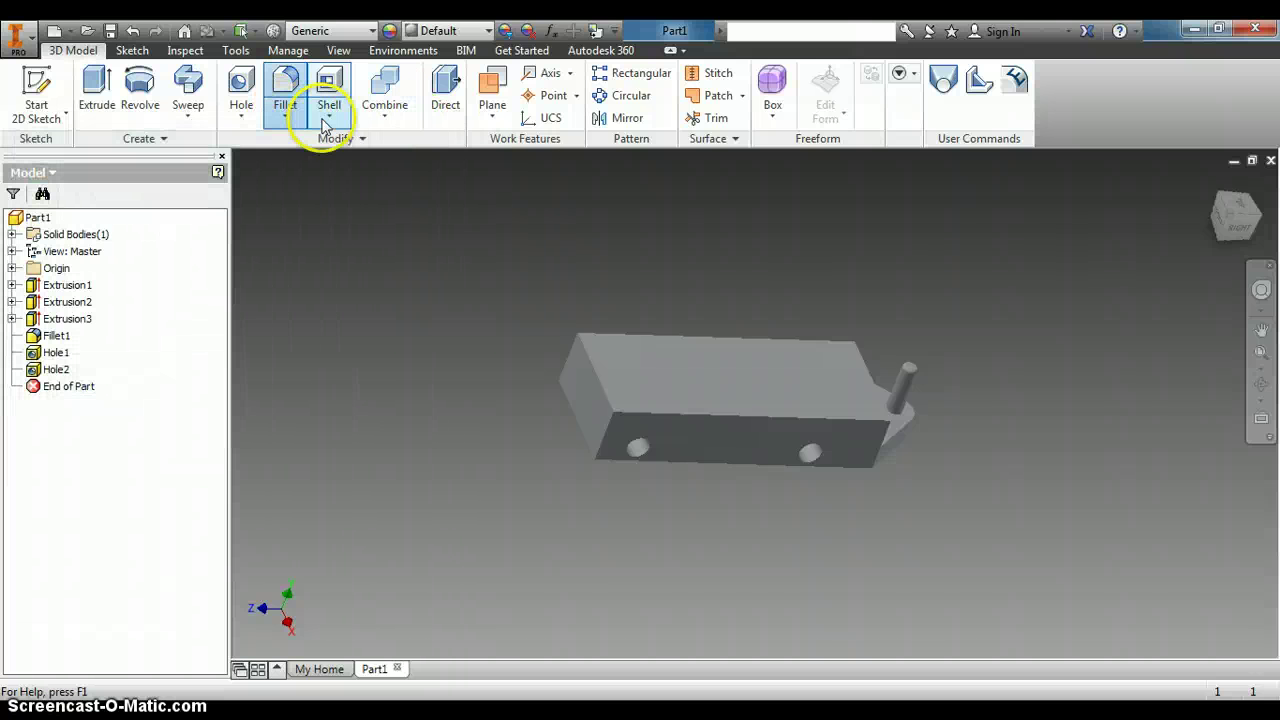
click(287, 119)
click(300, 184)
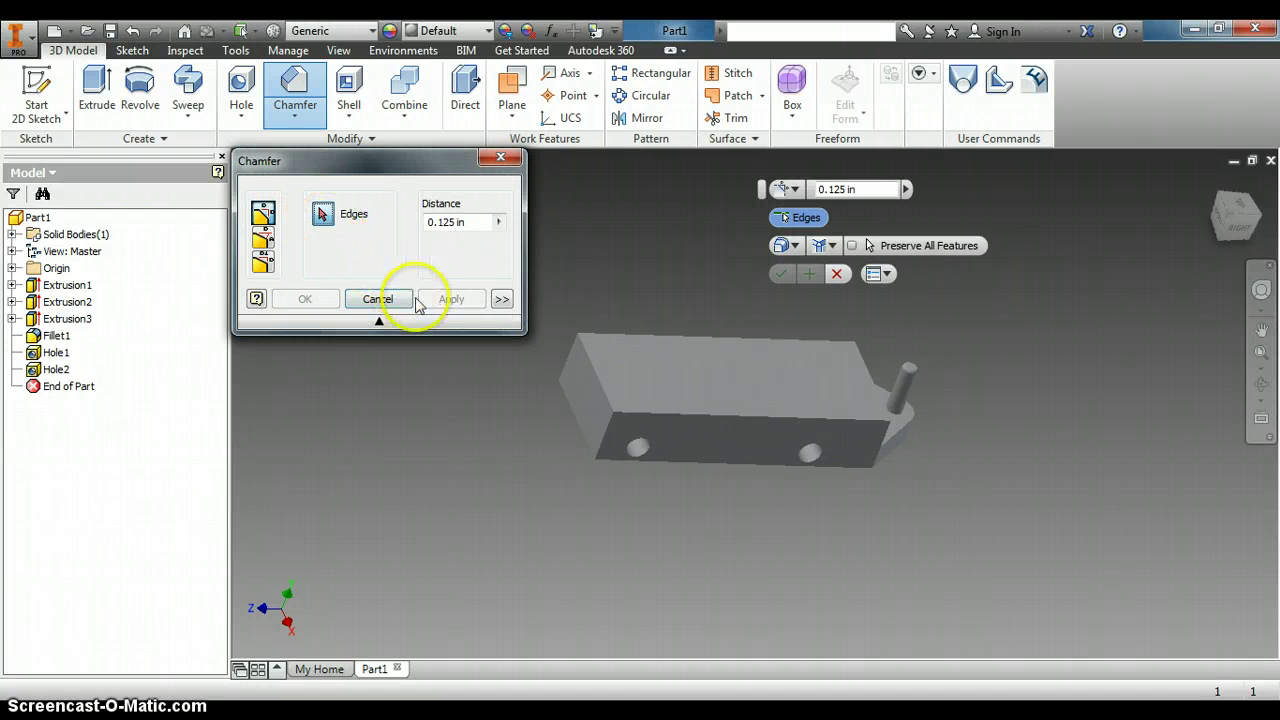
click(598, 370)
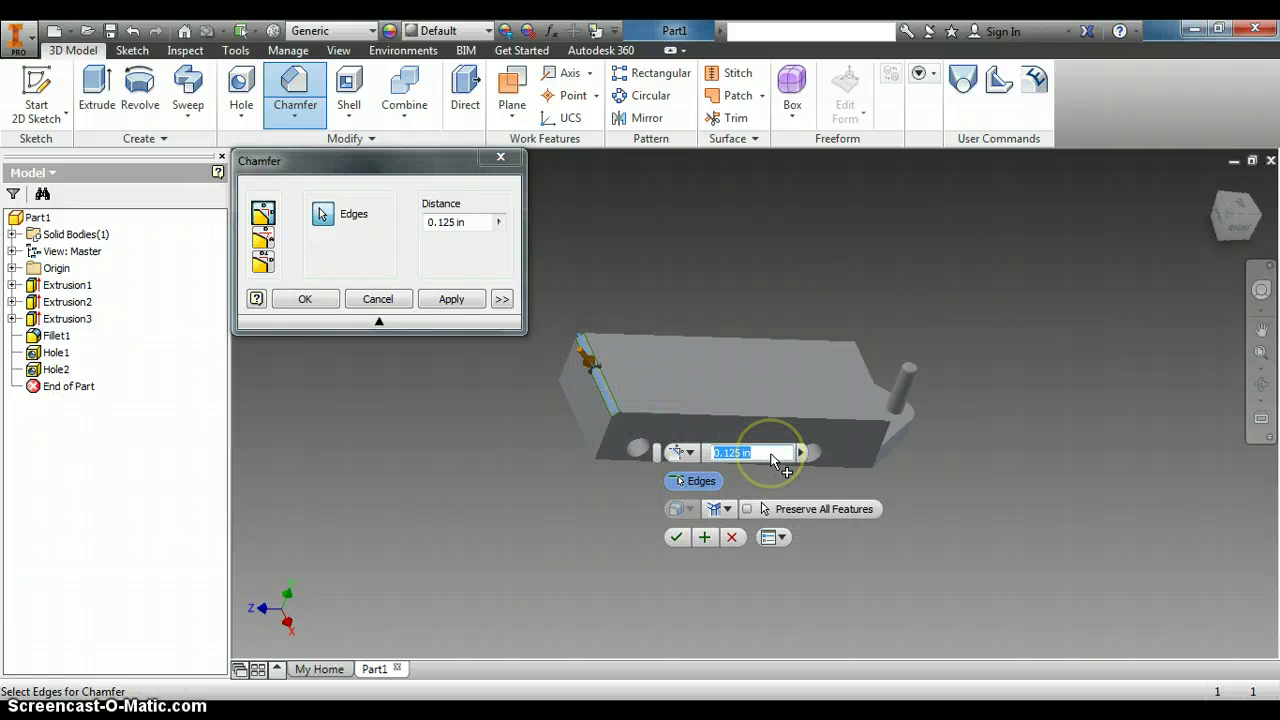
text(.313)
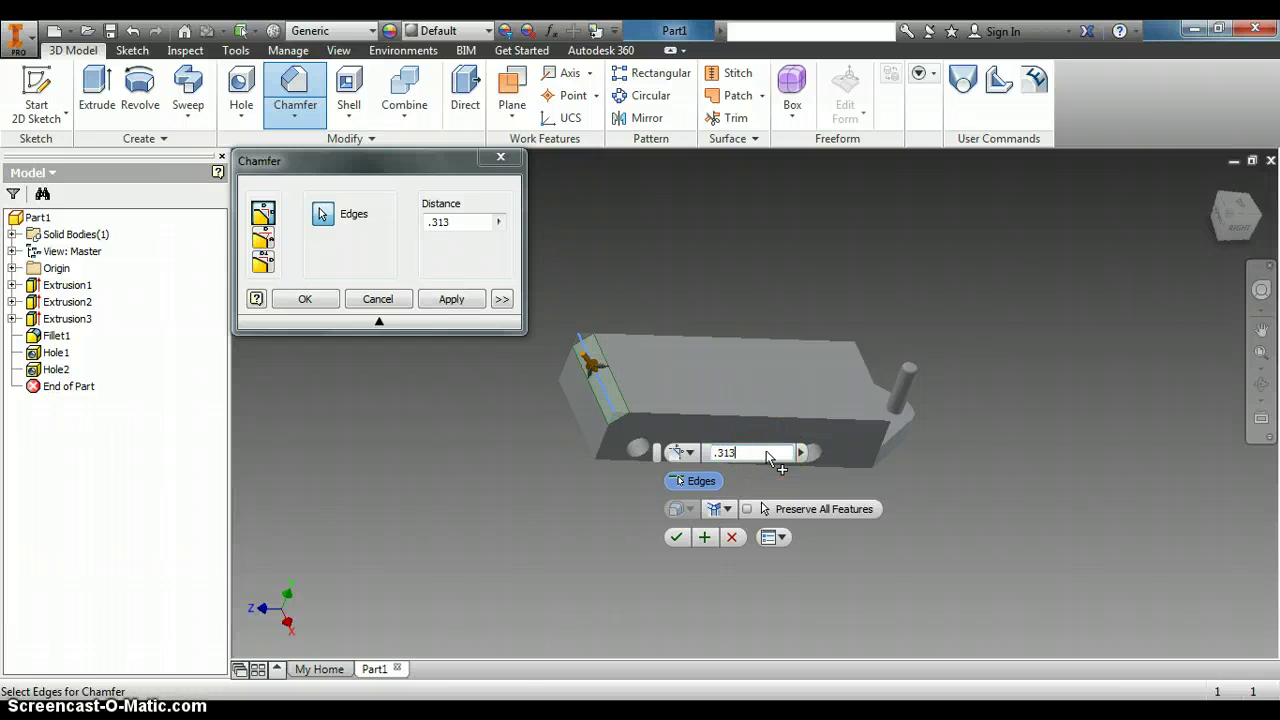
click(681, 540)
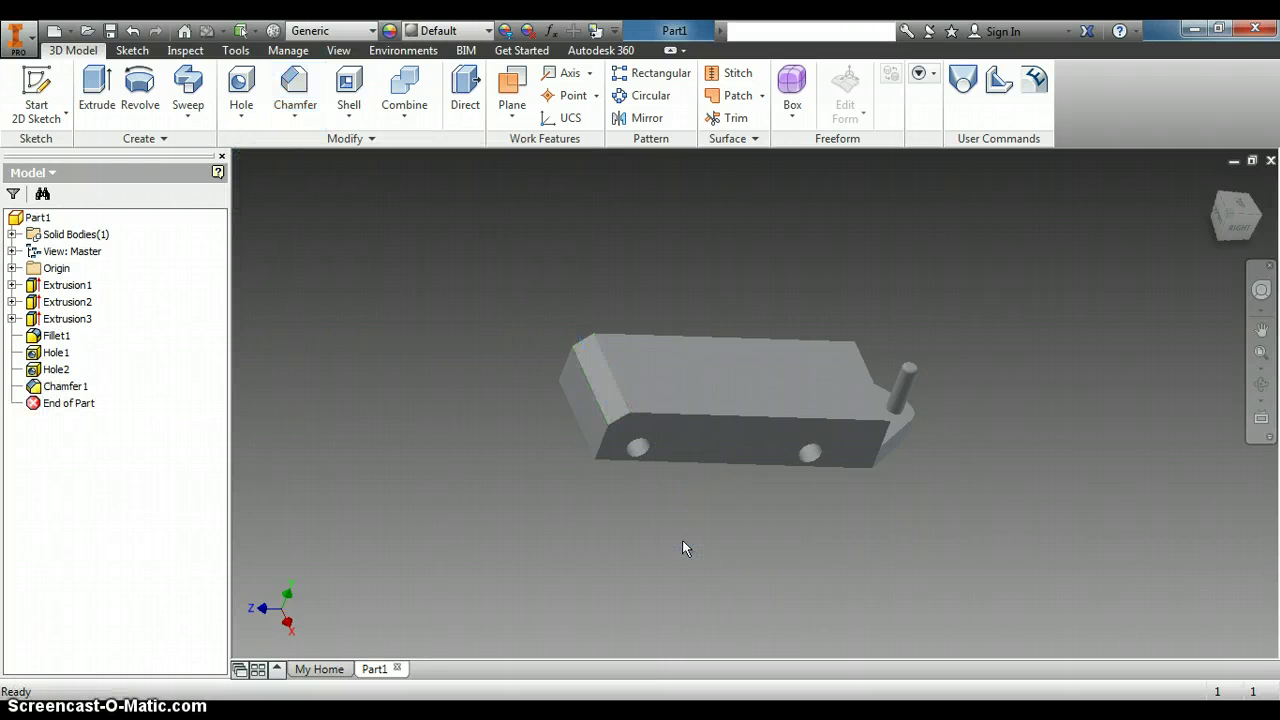
click(620, 518)
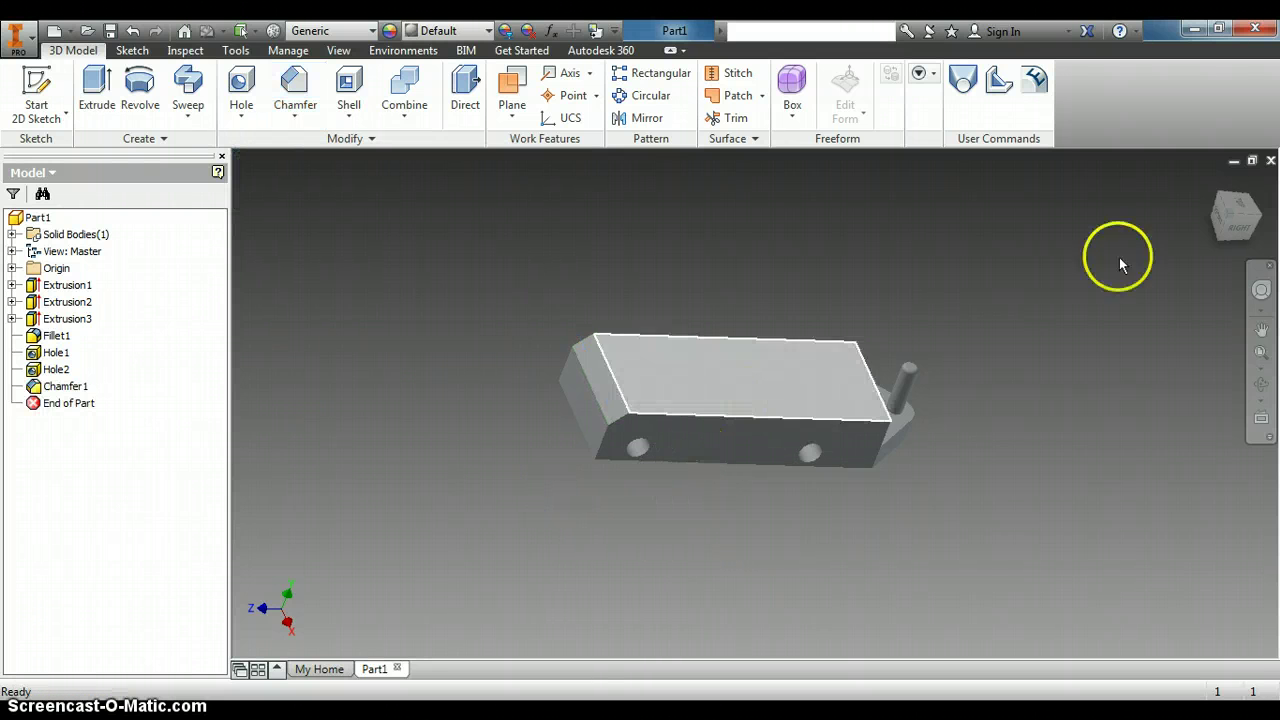
mouse_move(1229, 200)
mouse_down()
mouse_move(1200, 177)
mouse_move(1189, 186)
mouse_move(1197, 215)
mouse_up()
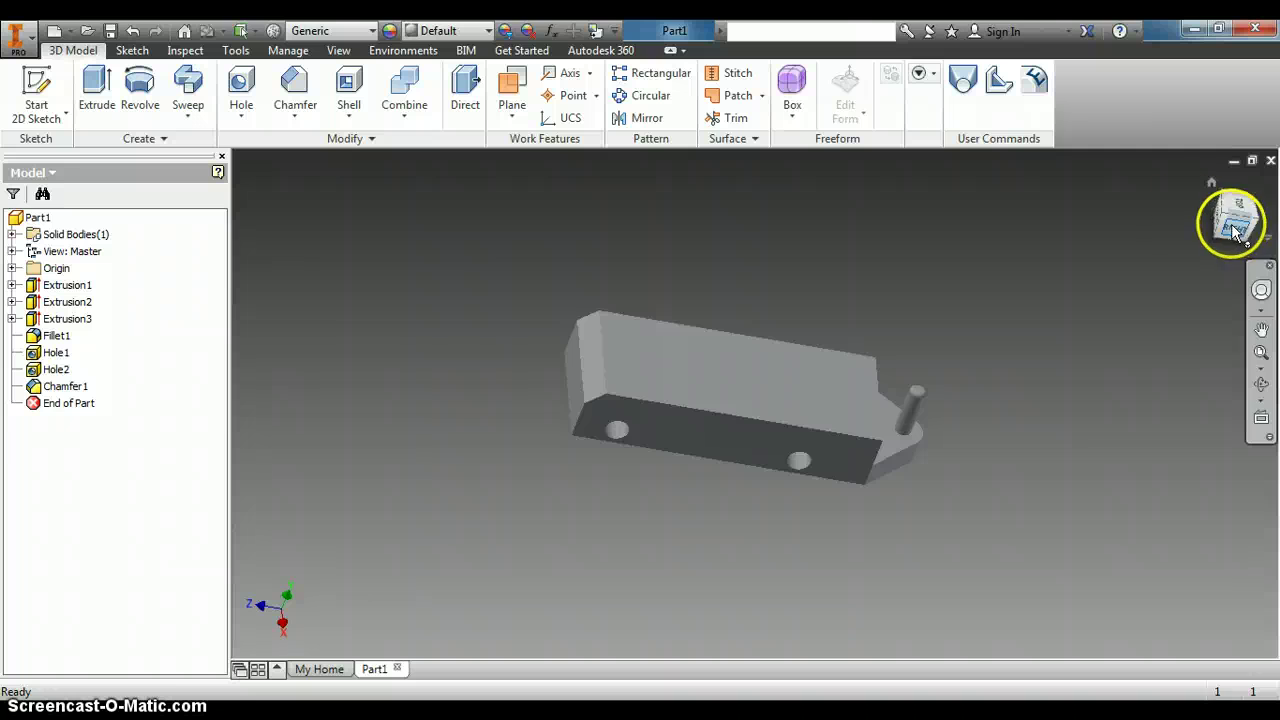